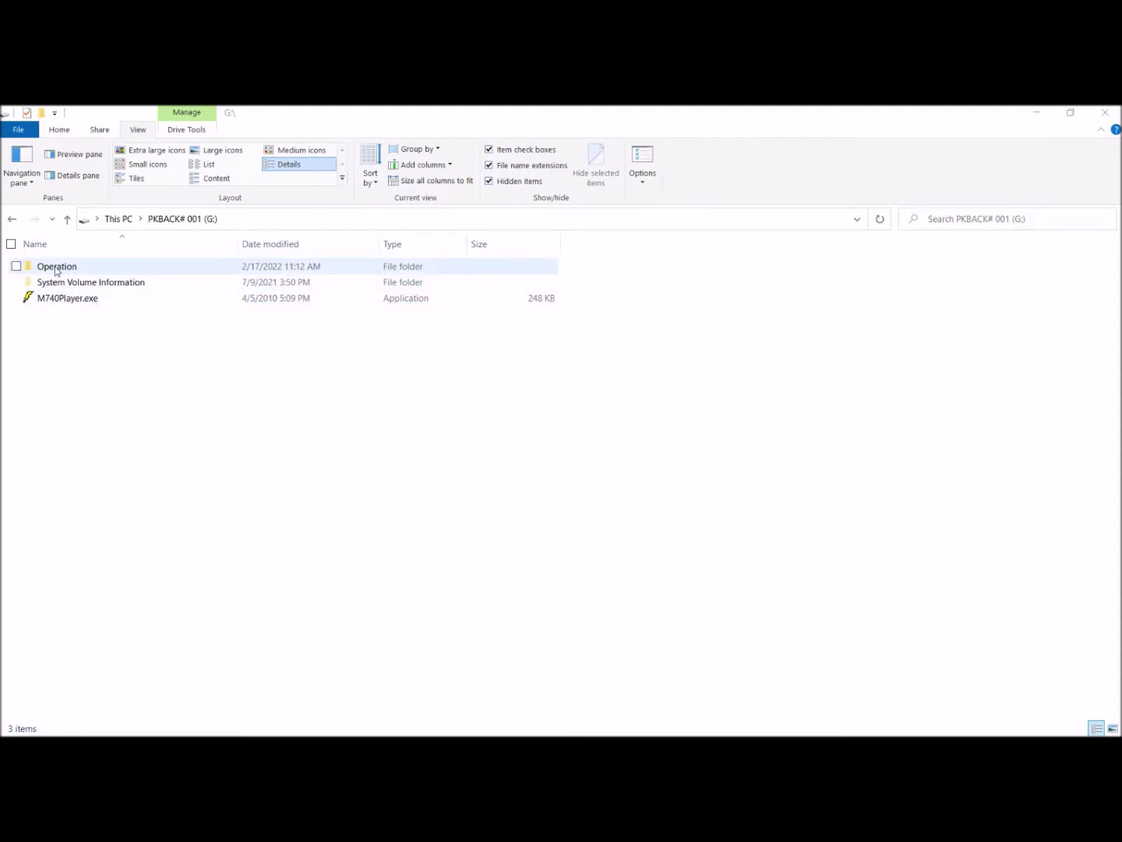
# Open the Operation\Log folder on the G: drive and sort its files by modification date, newest first.
pyautogui.click(56, 271)
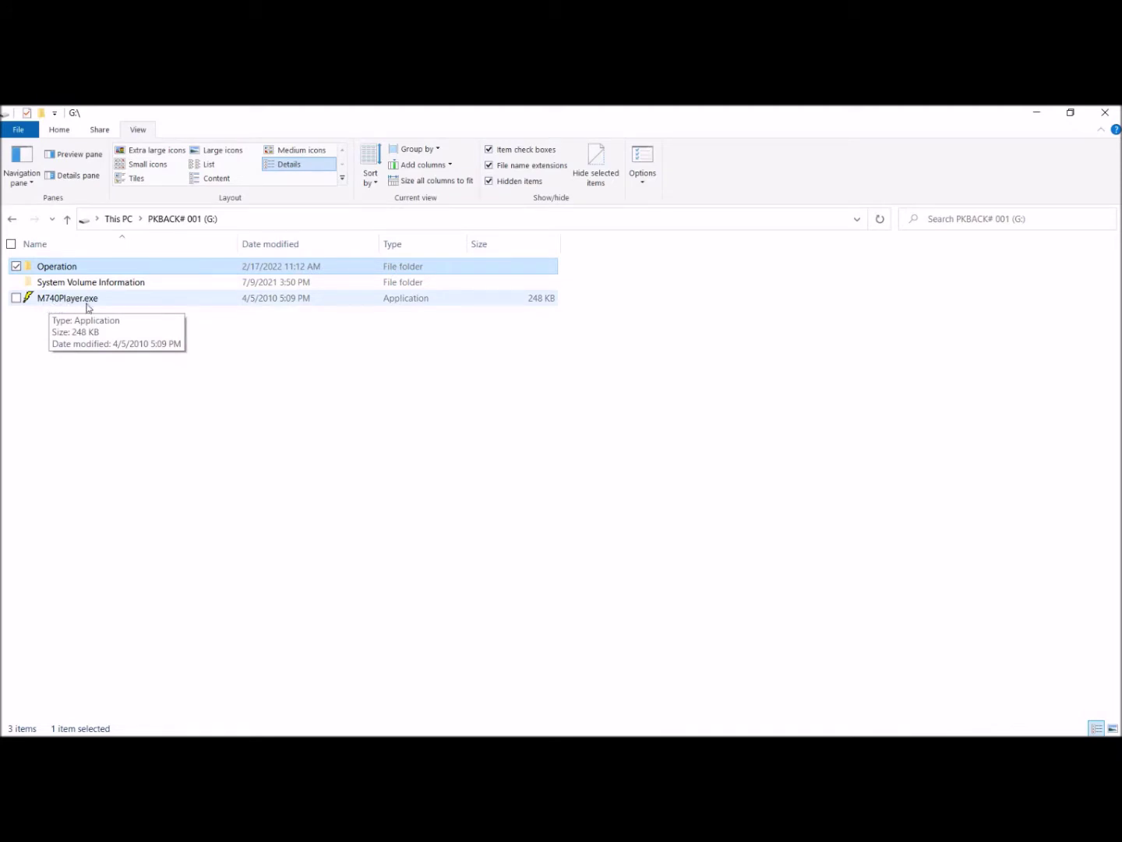
pyautogui.doubleClick(49, 269)
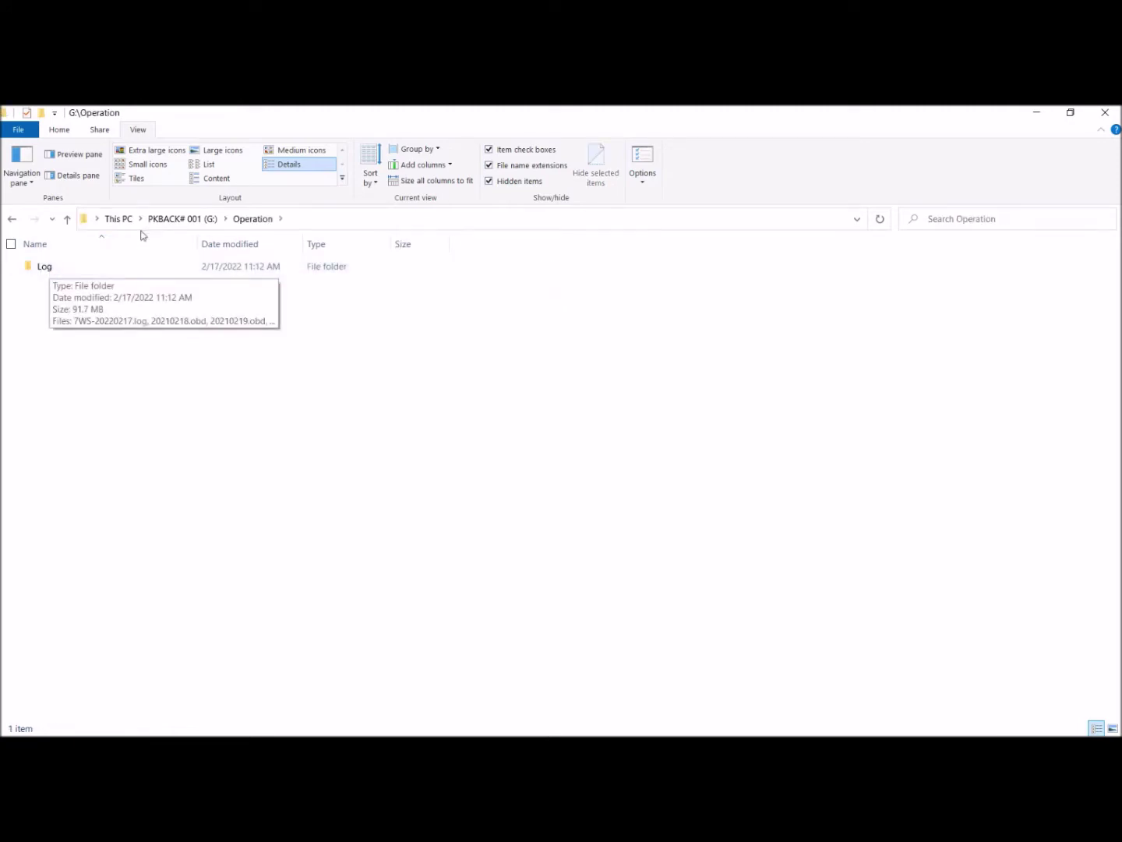
pyautogui.click(47, 271)
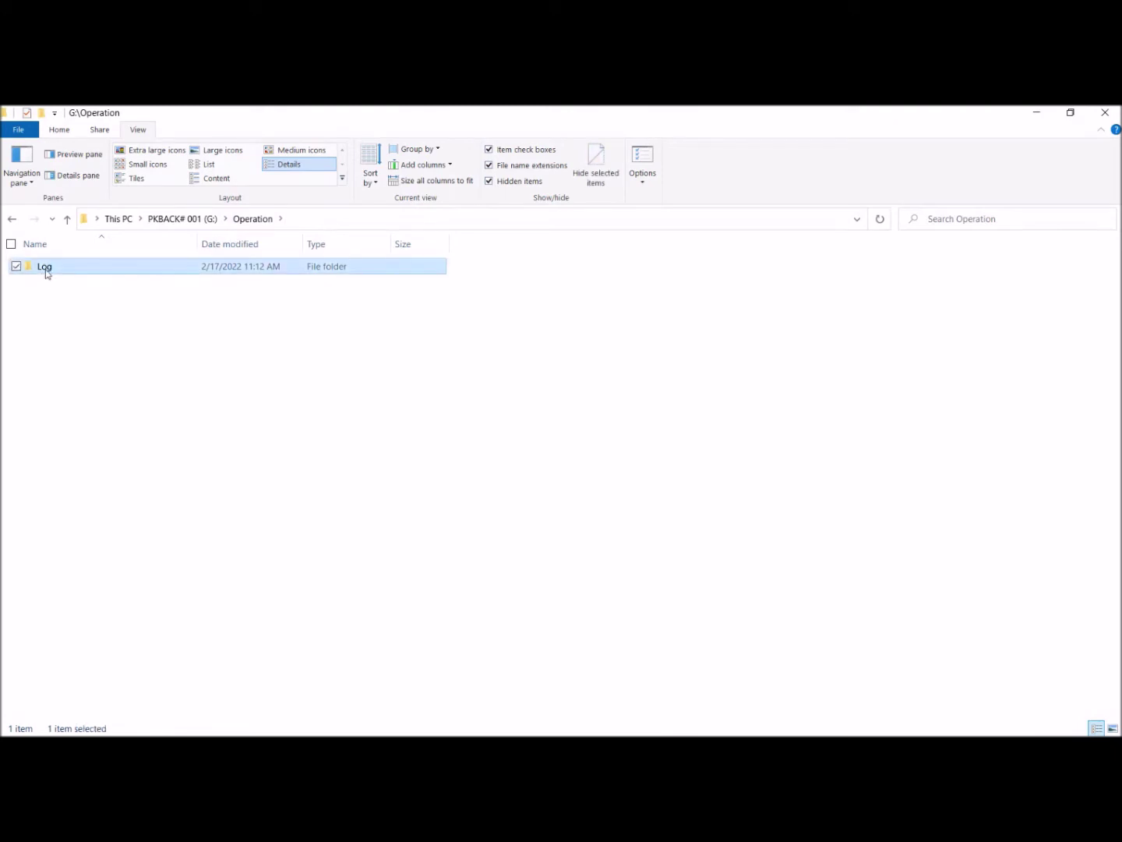
pyautogui.doubleClick(47, 272)
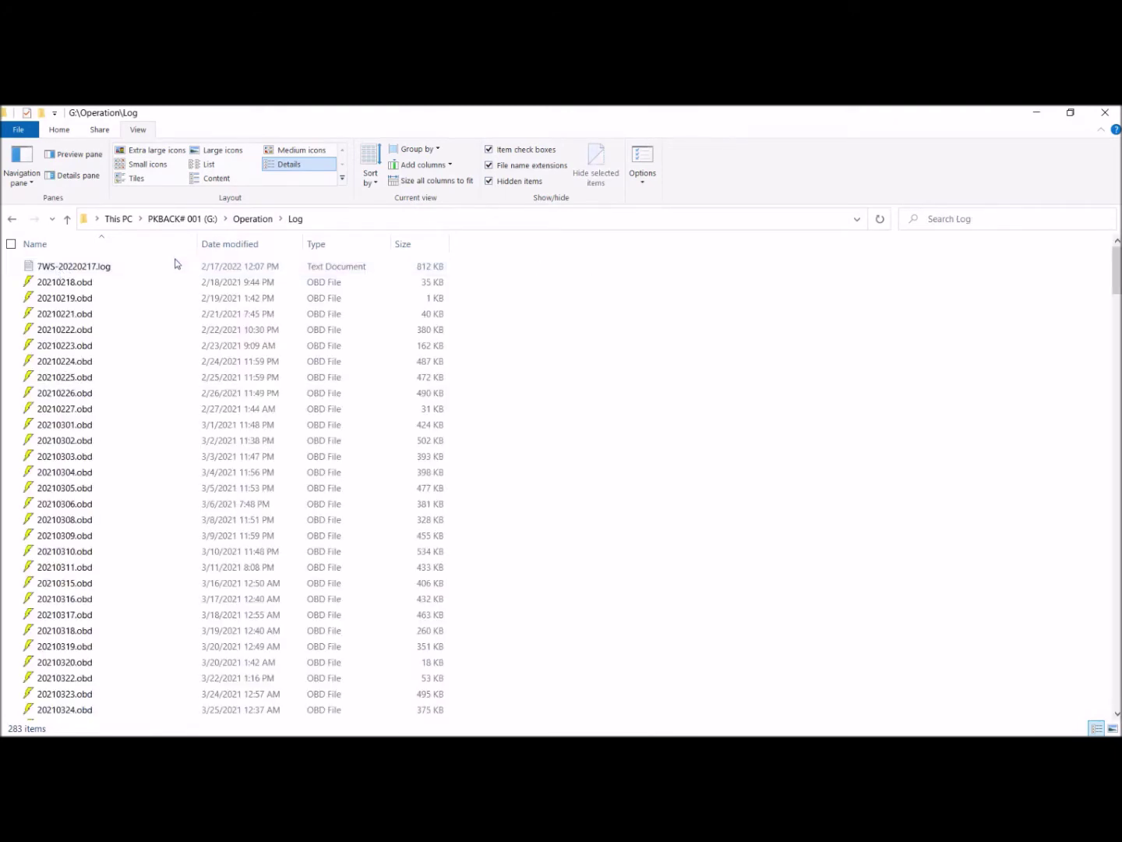
pyautogui.click(236, 247)
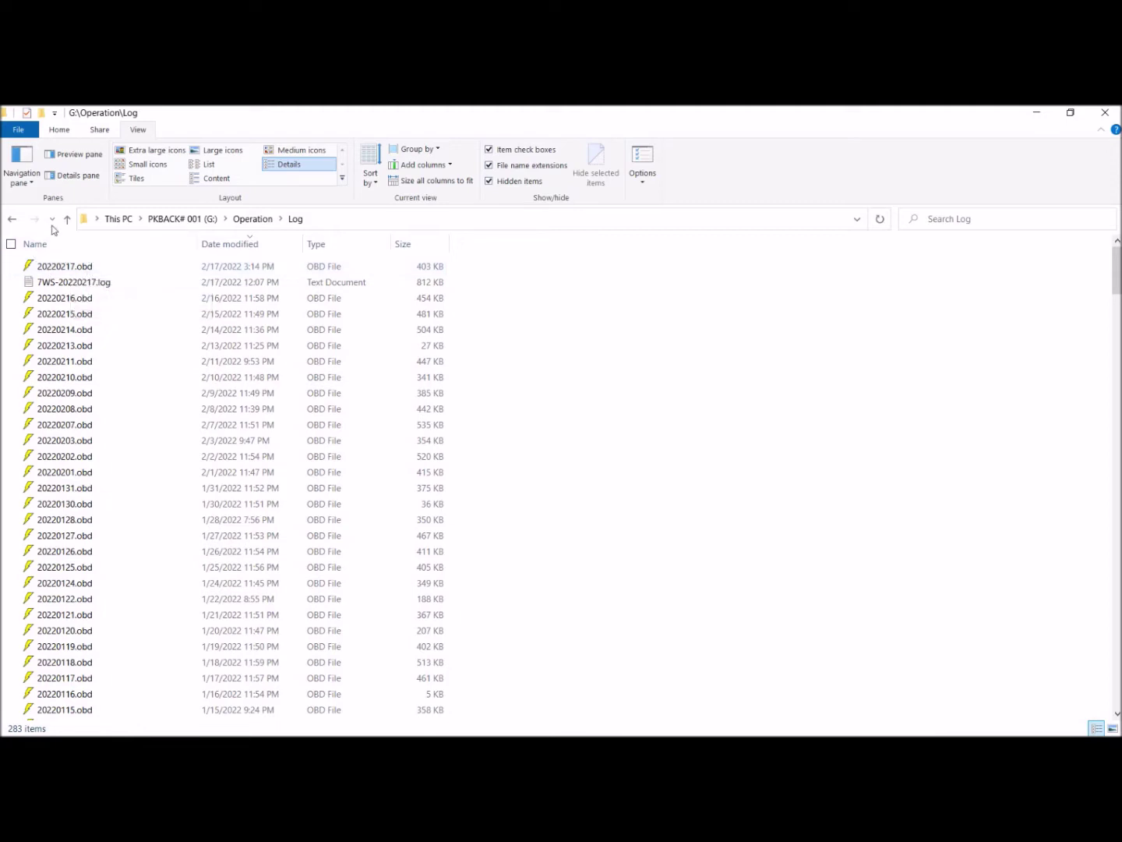
# Return to the root of the G: drive and launch M740Player.exe.
pyautogui.click(67, 220)
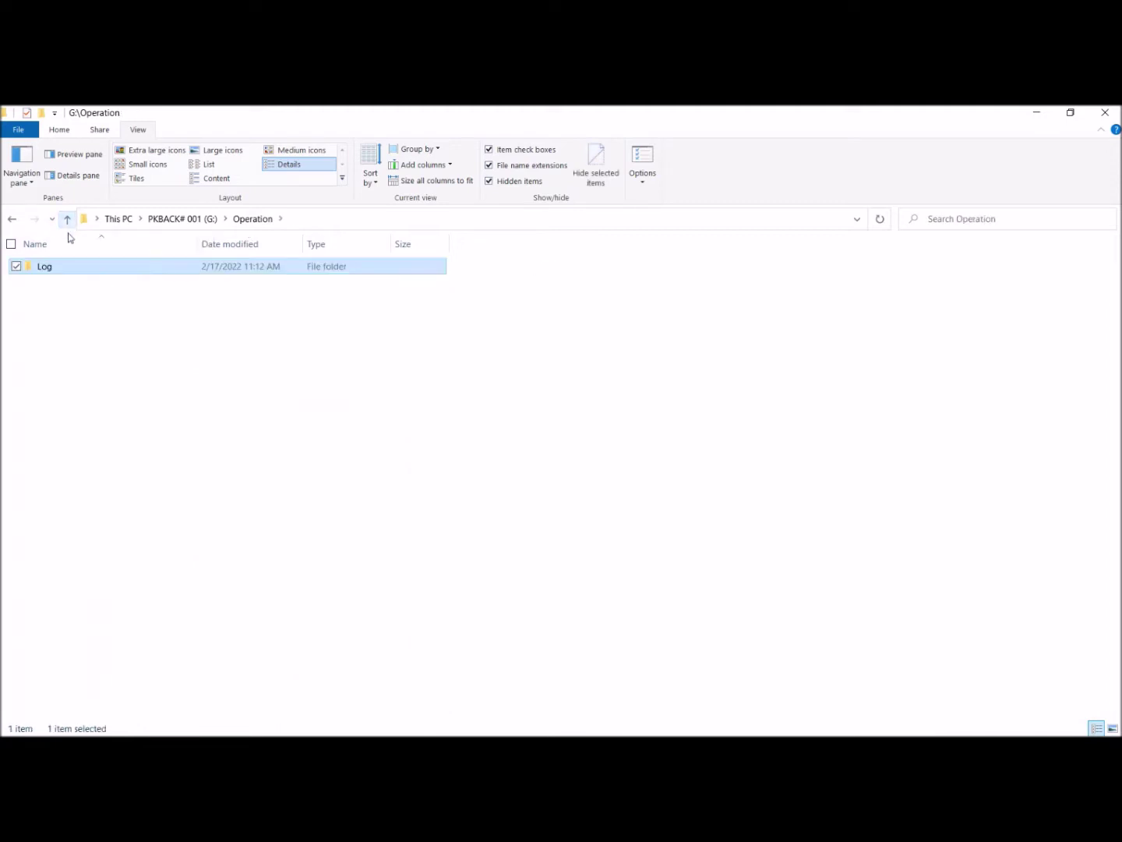
pyautogui.click(67, 220)
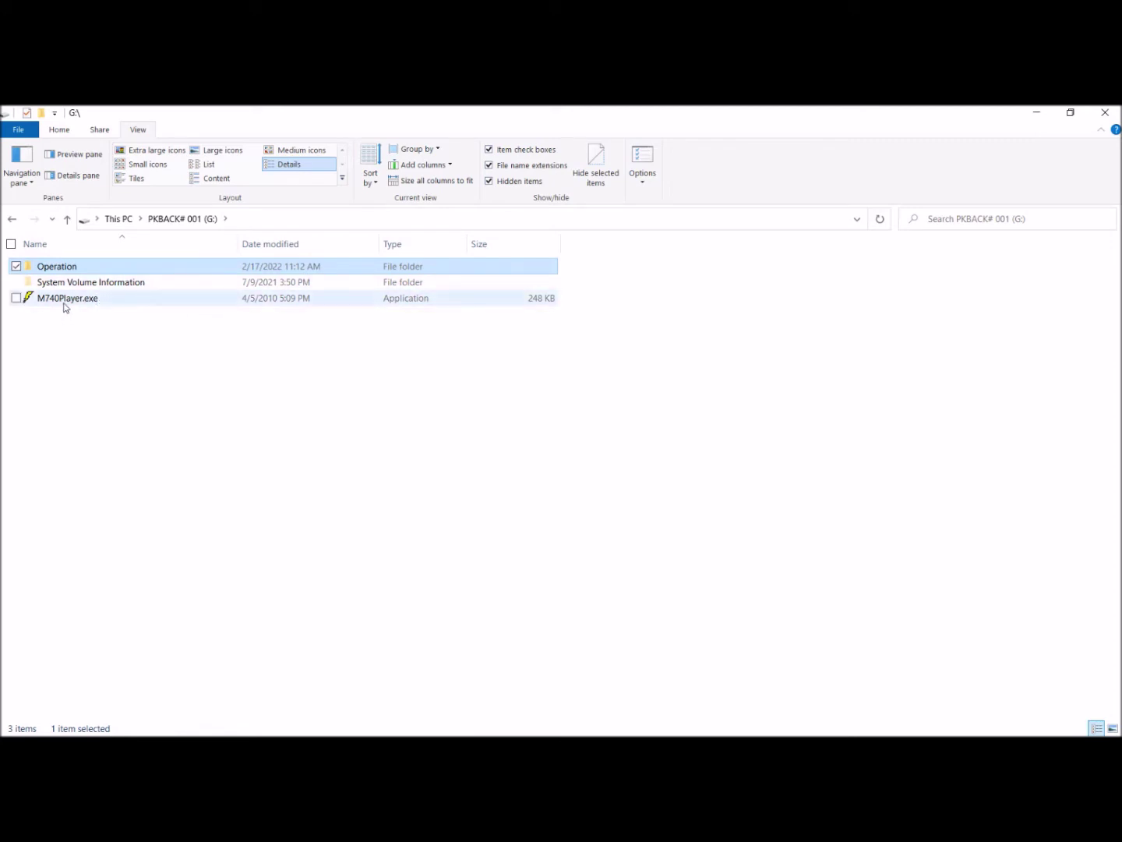
pyautogui.click(65, 303)
pyautogui.doubleClick(64, 301)
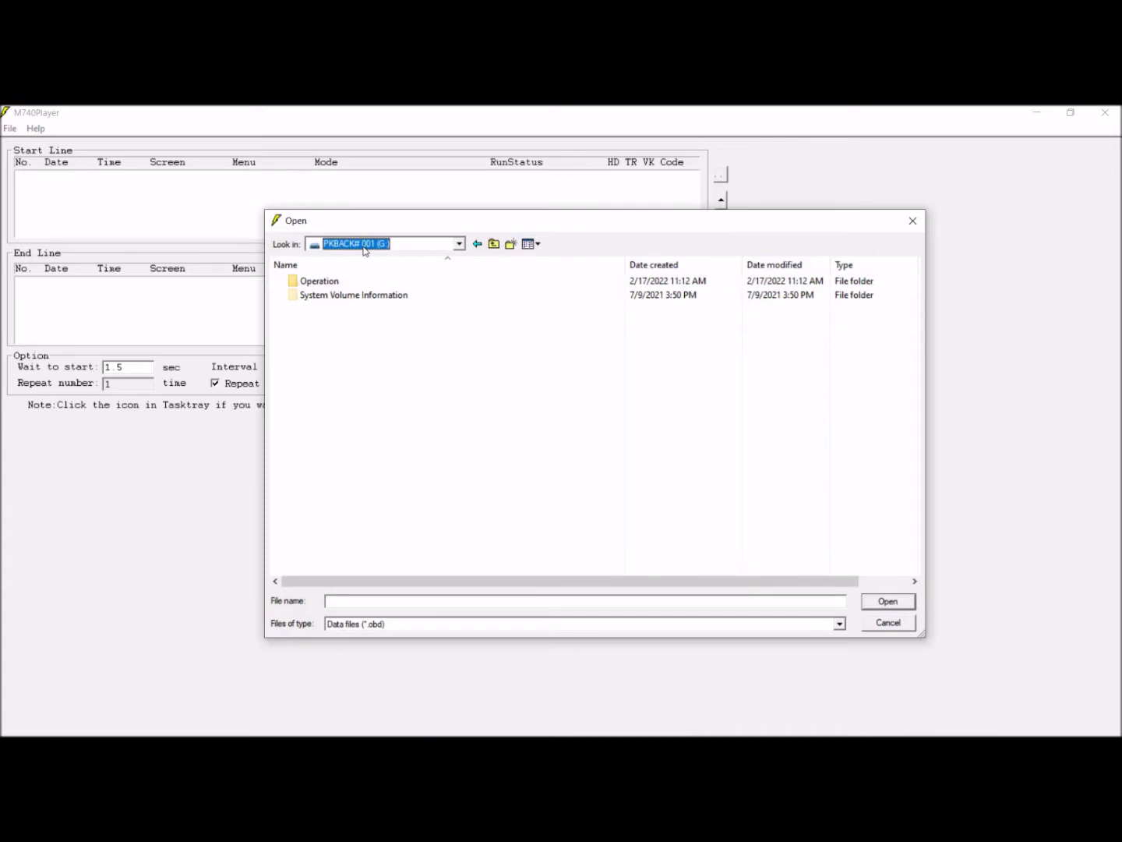
# Load 20220217.obd from the Operation\Log folder, sorting the files by modification date to find it.
pyautogui.doubleClick(332, 282)
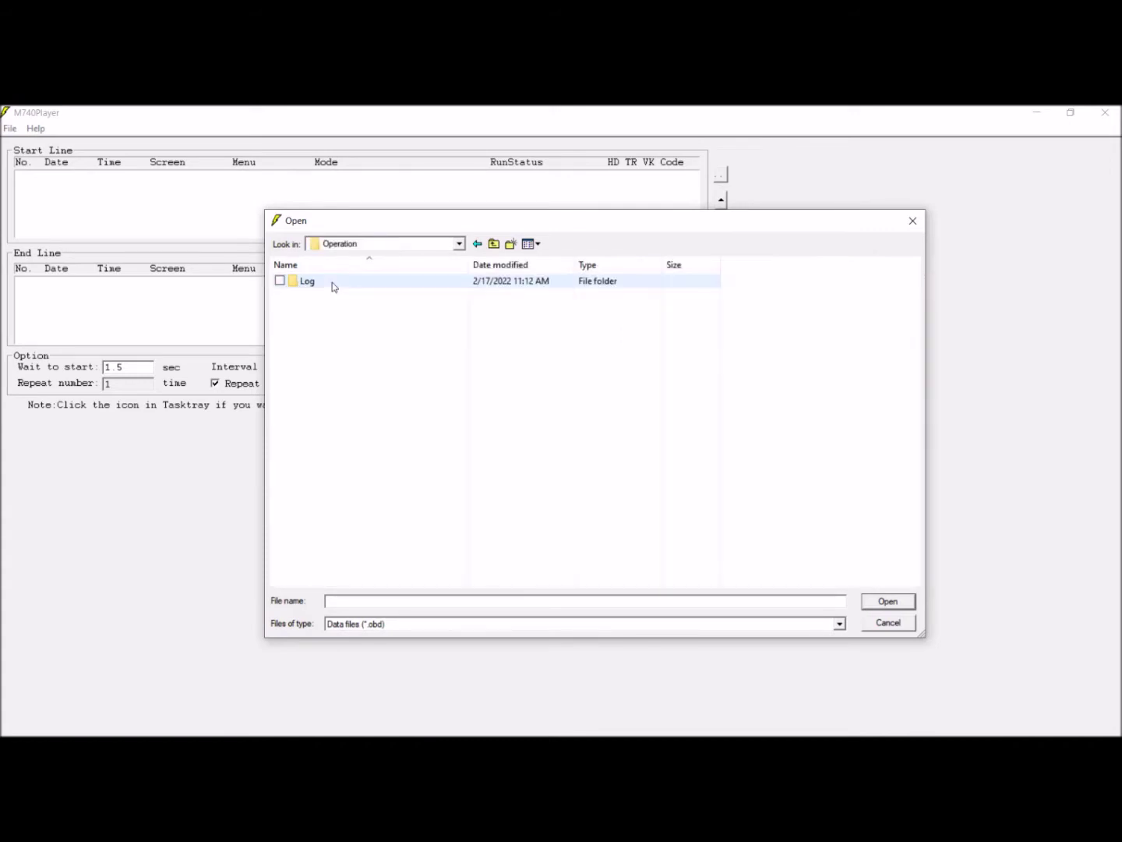
pyautogui.doubleClick(333, 284)
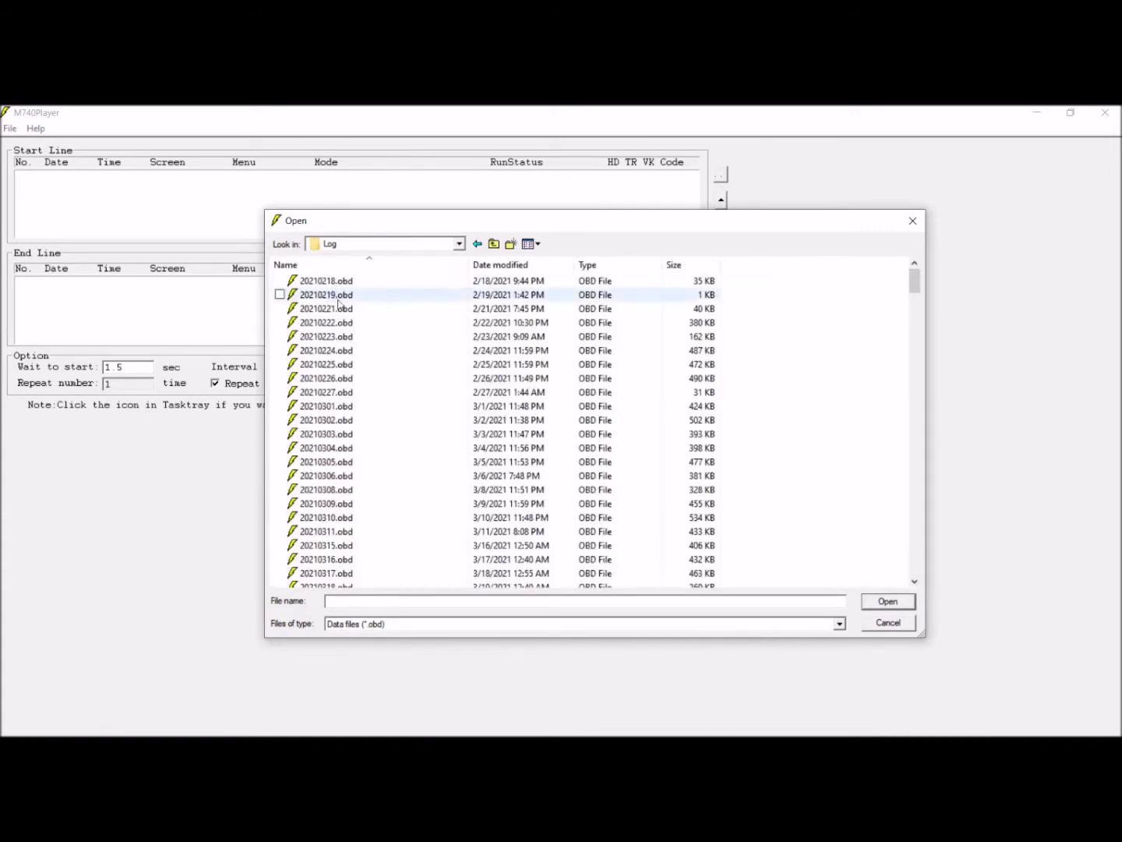
pyautogui.click(512, 271)
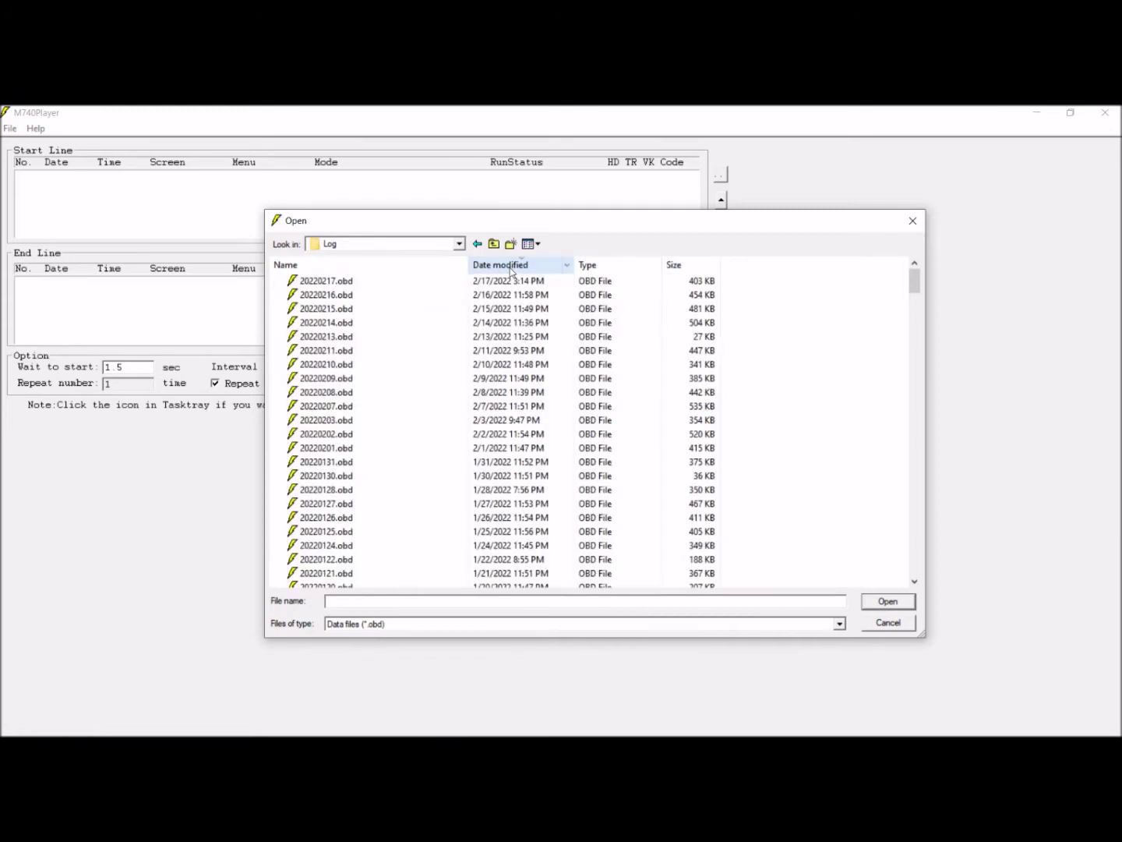
pyautogui.doubleClick(322, 282)
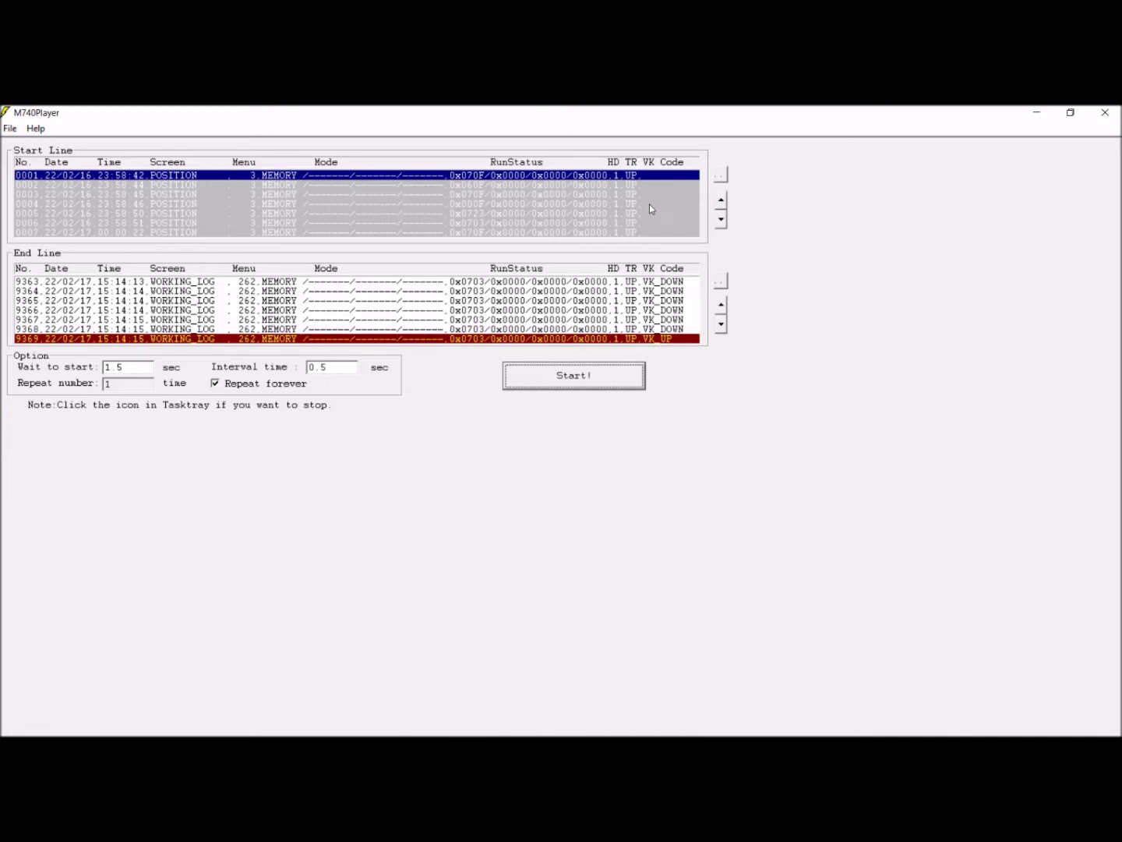
# Advance the start line through the opening log entries to line 0026.
pyautogui.click(721, 220)
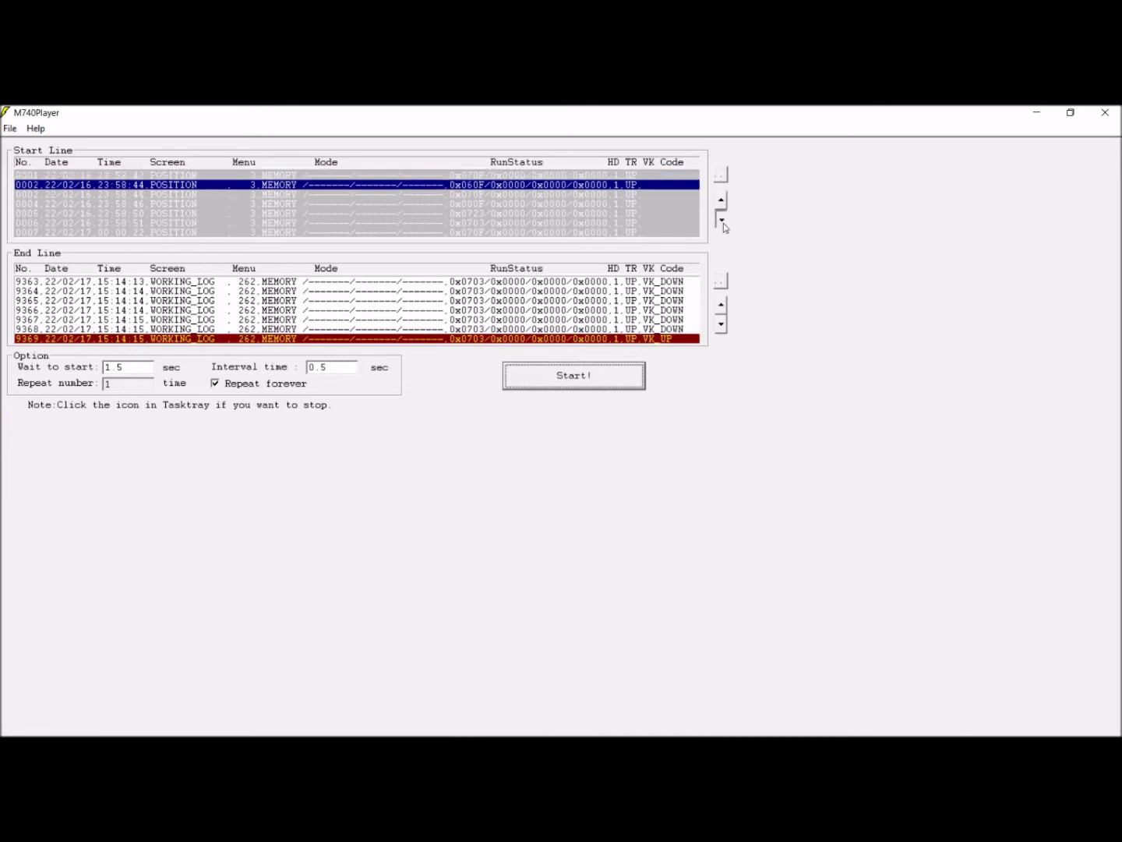
pyautogui.click(721, 219)
pyautogui.click(721, 220)
pyautogui.click(721, 220)
pyautogui.click(721, 220)
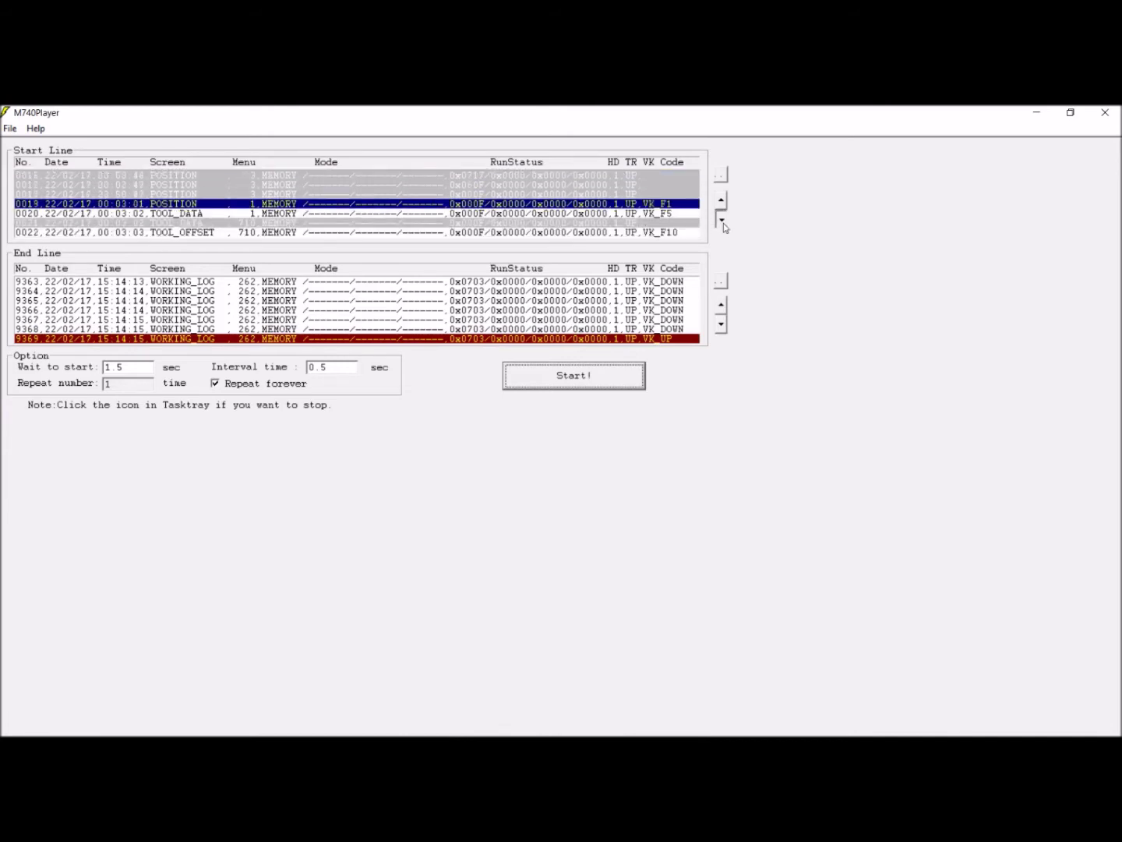
pyautogui.click(722, 221)
pyautogui.click(722, 220)
pyautogui.click(722, 221)
pyautogui.click(722, 221)
pyautogui.click(722, 220)
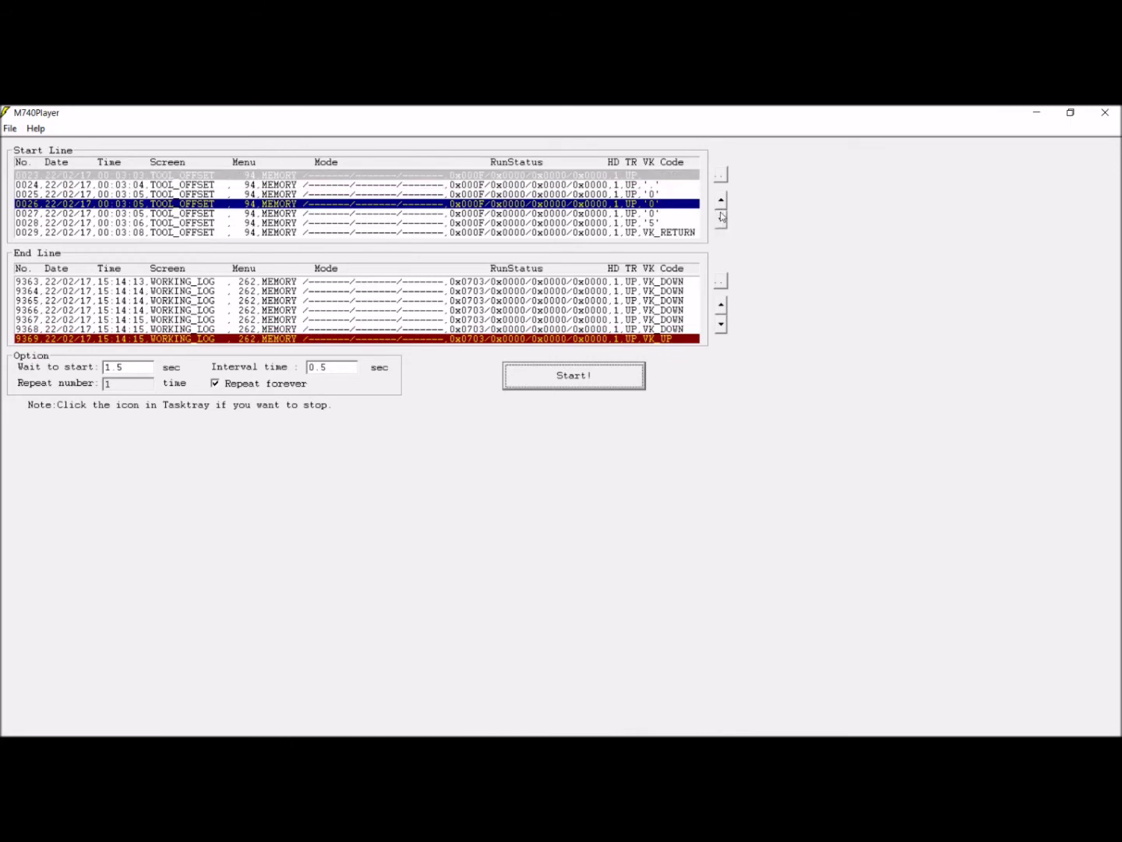
# Move the start line back to 0020 and forward to 0025, examining the key codes of the TOOL_DATA and TOOL_OFFSET entries.
pyautogui.click(722, 200)
pyautogui.click(722, 200)
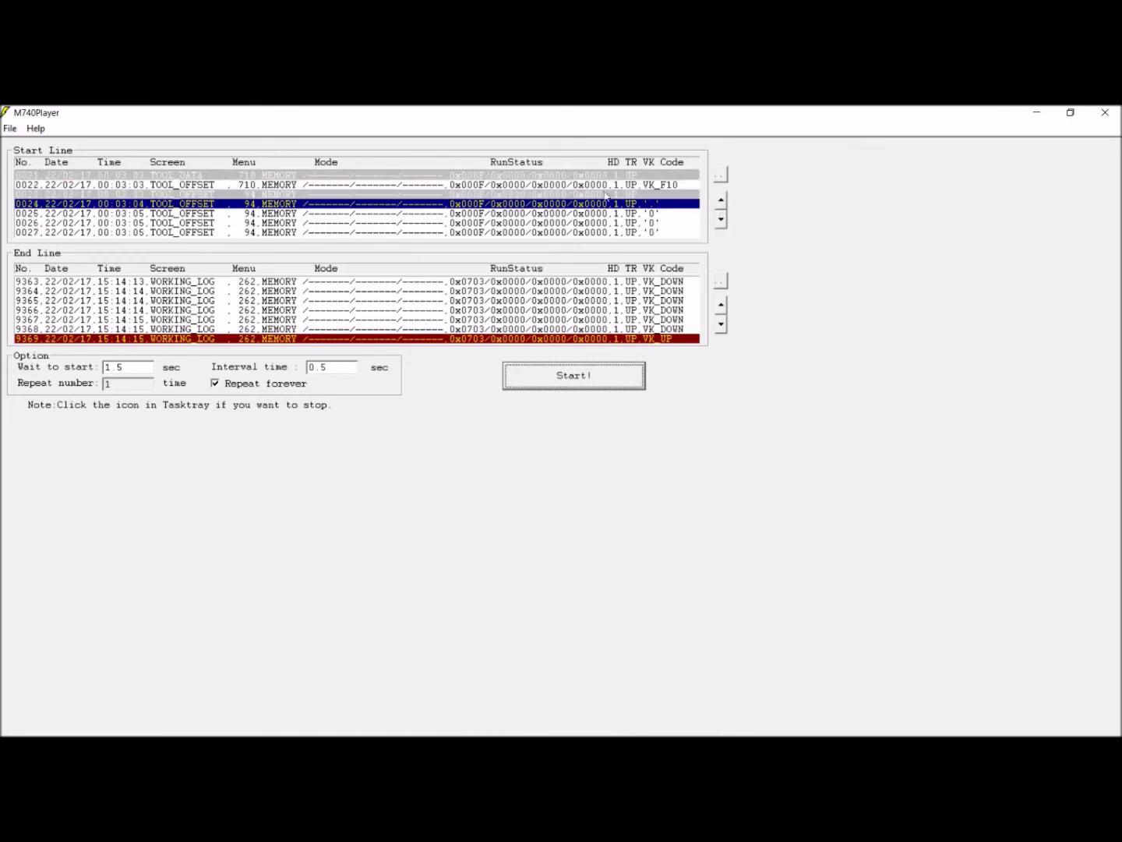
pyautogui.click(721, 202)
pyautogui.click(721, 202)
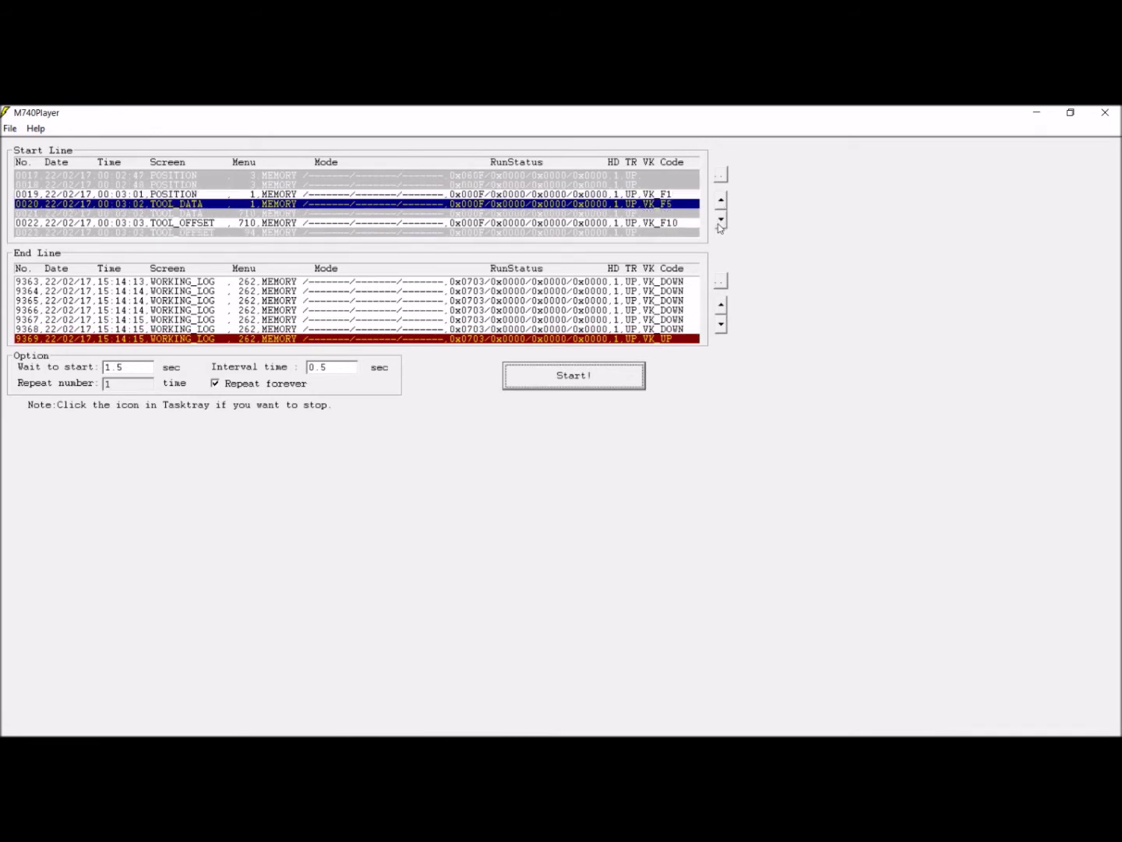
pyautogui.click(720, 221)
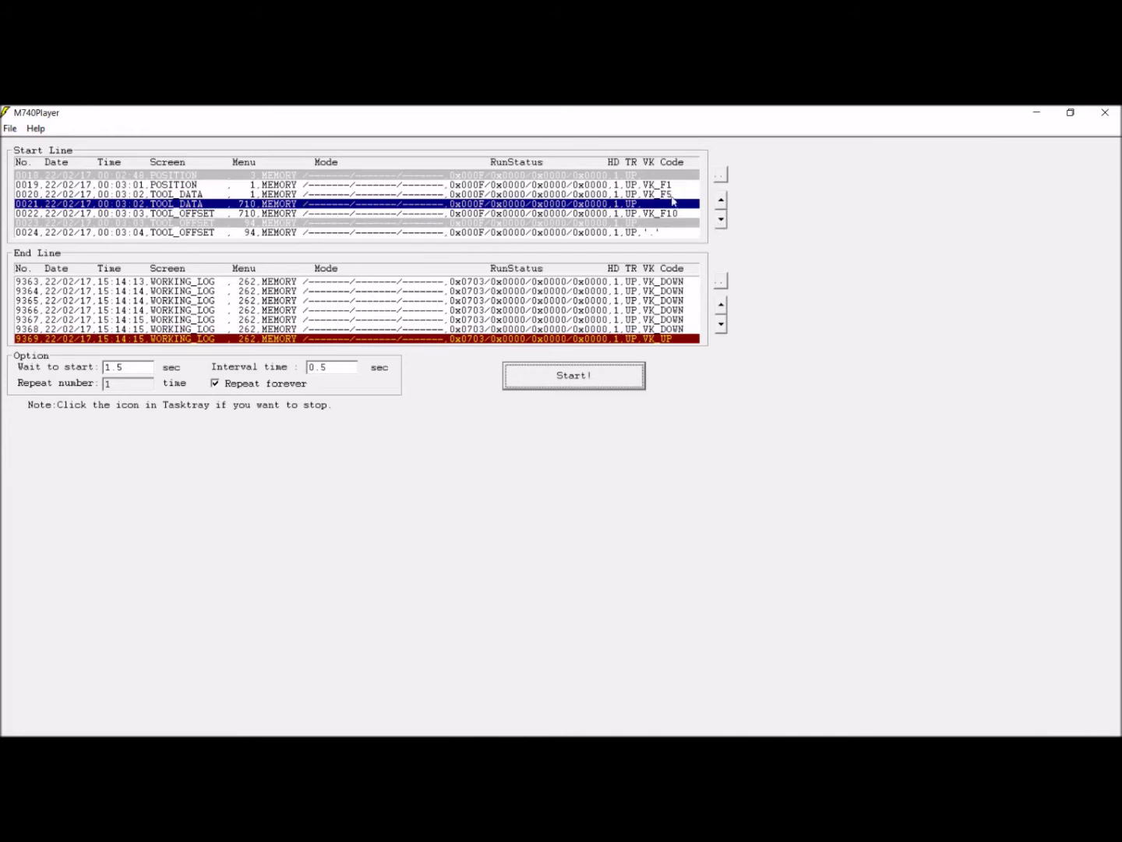
pyautogui.click(720, 222)
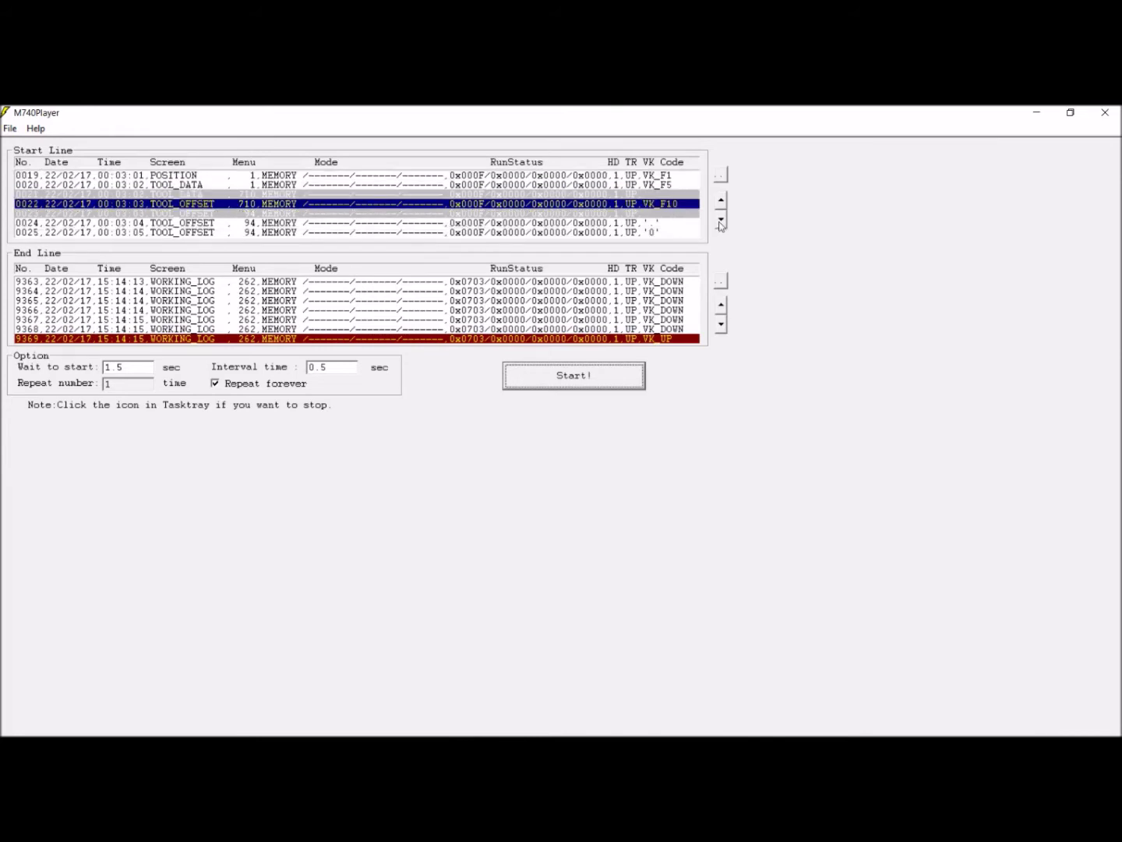
pyautogui.click(721, 222)
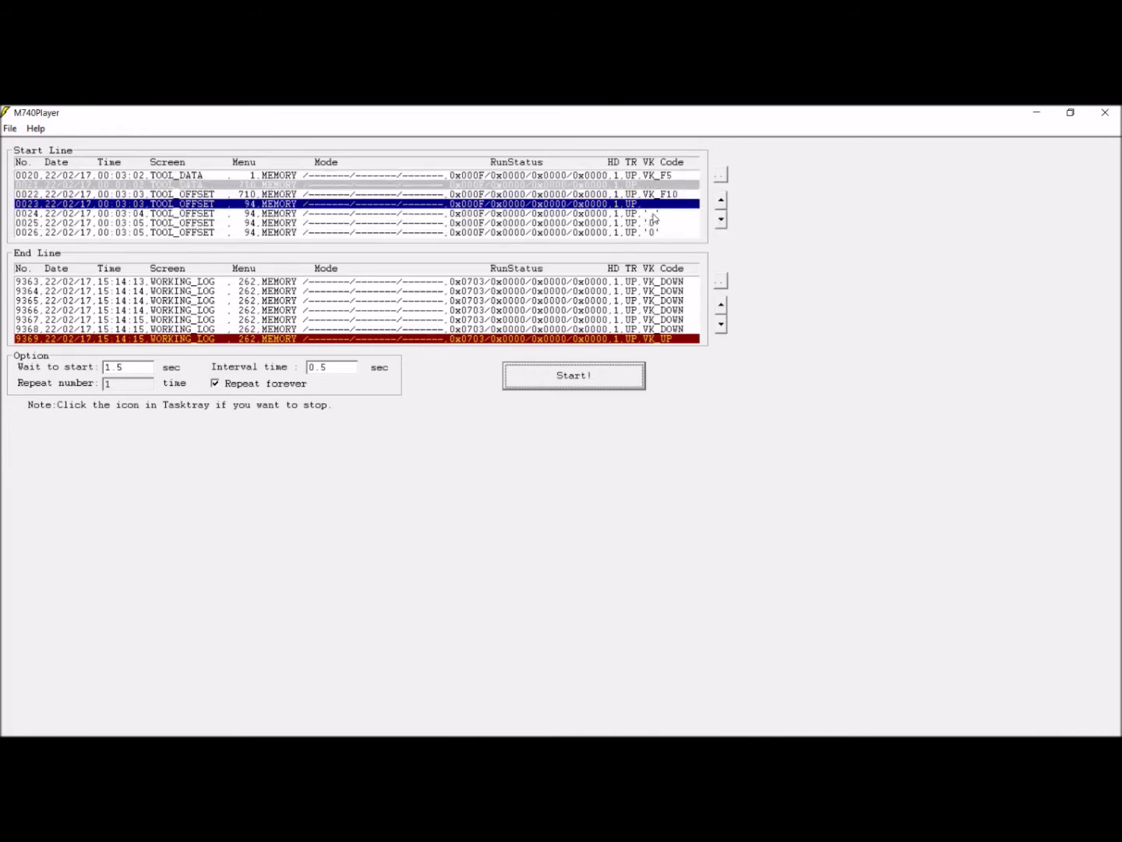
pyautogui.click(720, 222)
pyautogui.click(721, 221)
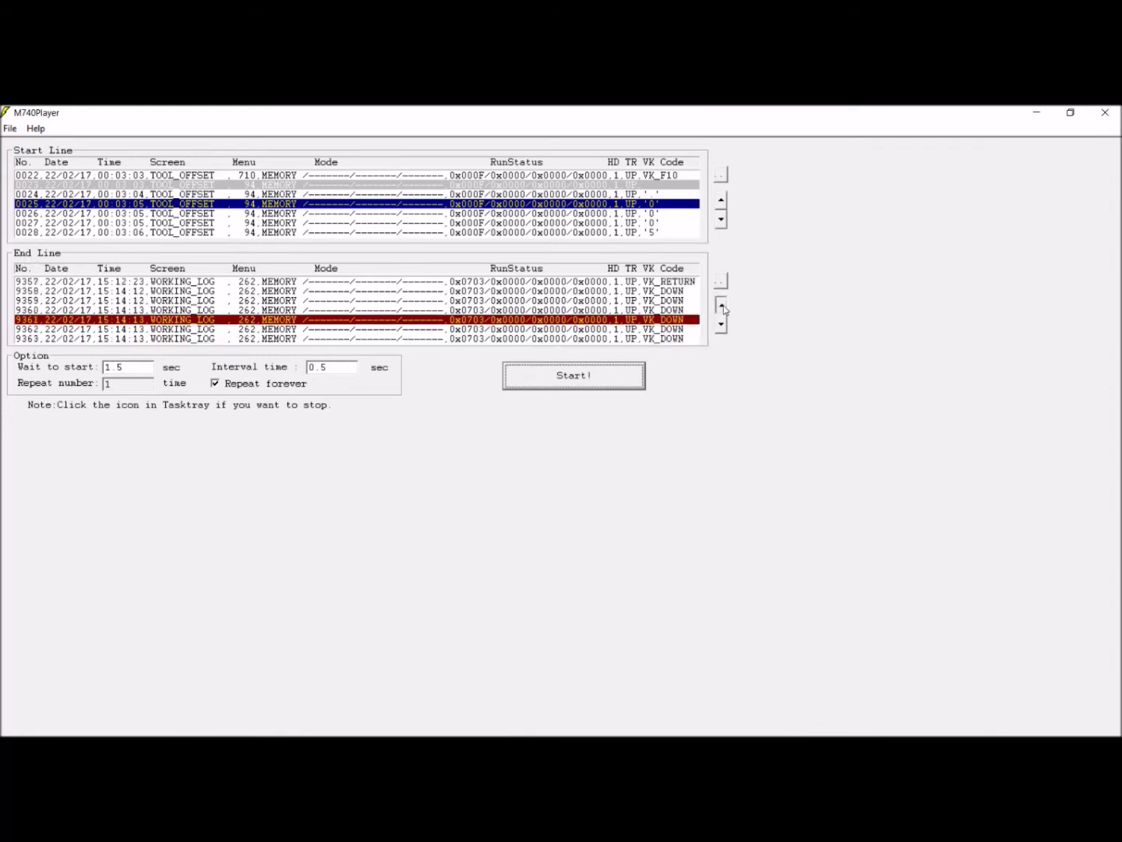
# Move the end line back through the last WORKING_LOG entries to line 9353.
pyautogui.click(723, 306)
pyautogui.click(722, 306)
pyautogui.click(722, 306)
pyautogui.click(722, 307)
pyautogui.click(722, 306)
pyautogui.click(723, 306)
pyautogui.click(723, 306)
pyautogui.click(723, 307)
# Search by date and time to set the start line to the 2/17/2022 entry at 02:20:03.
pyautogui.click(720, 174)
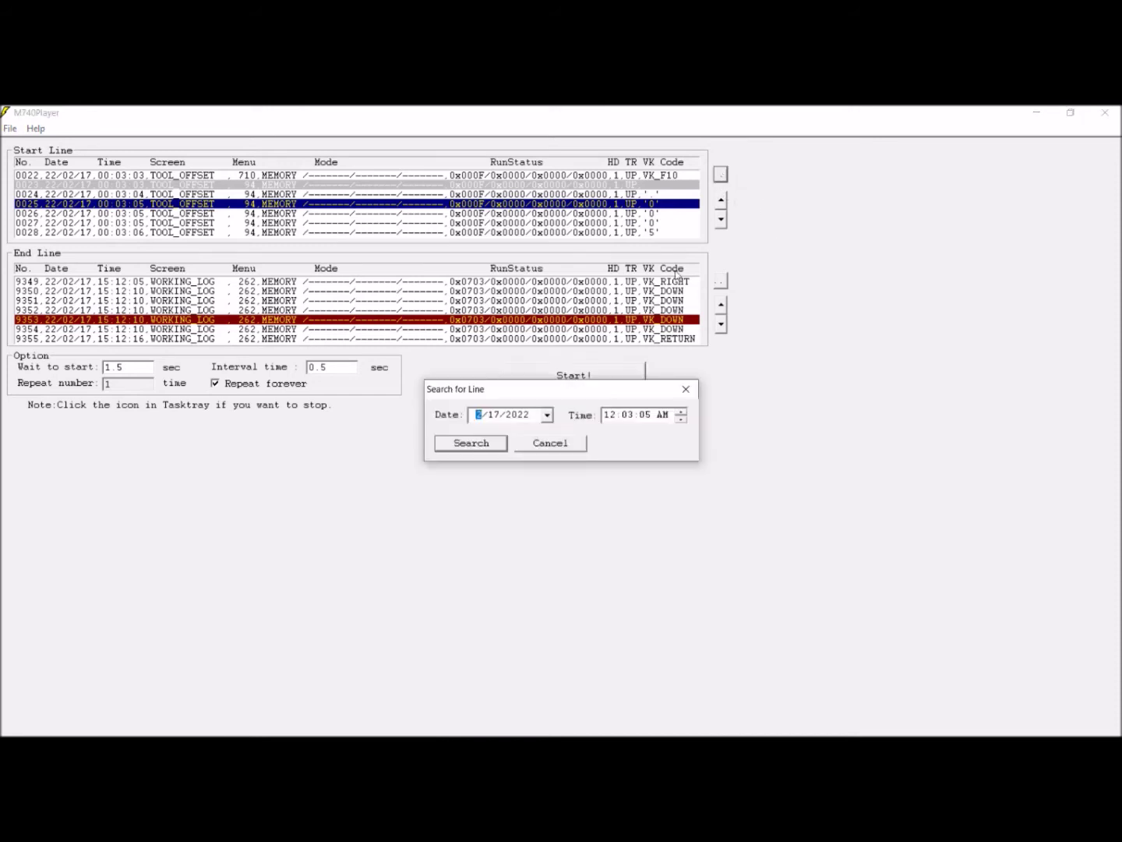
pyautogui.click(616, 417)
pyautogui.click(626, 416)
pyautogui.click(485, 443)
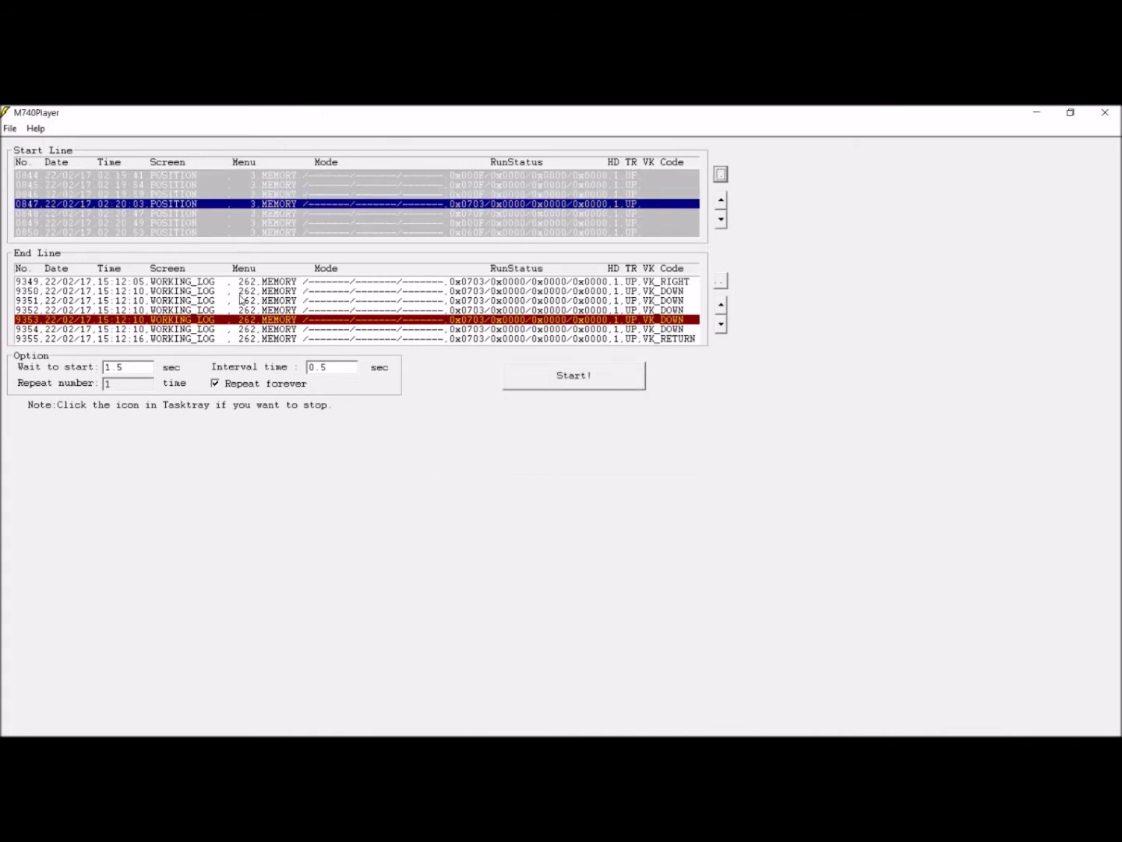
# Search by date and time to set the end line to the 2/17/2022 entry at 14:25:19.
pyautogui.click(720, 280)
pyautogui.click(616, 416)
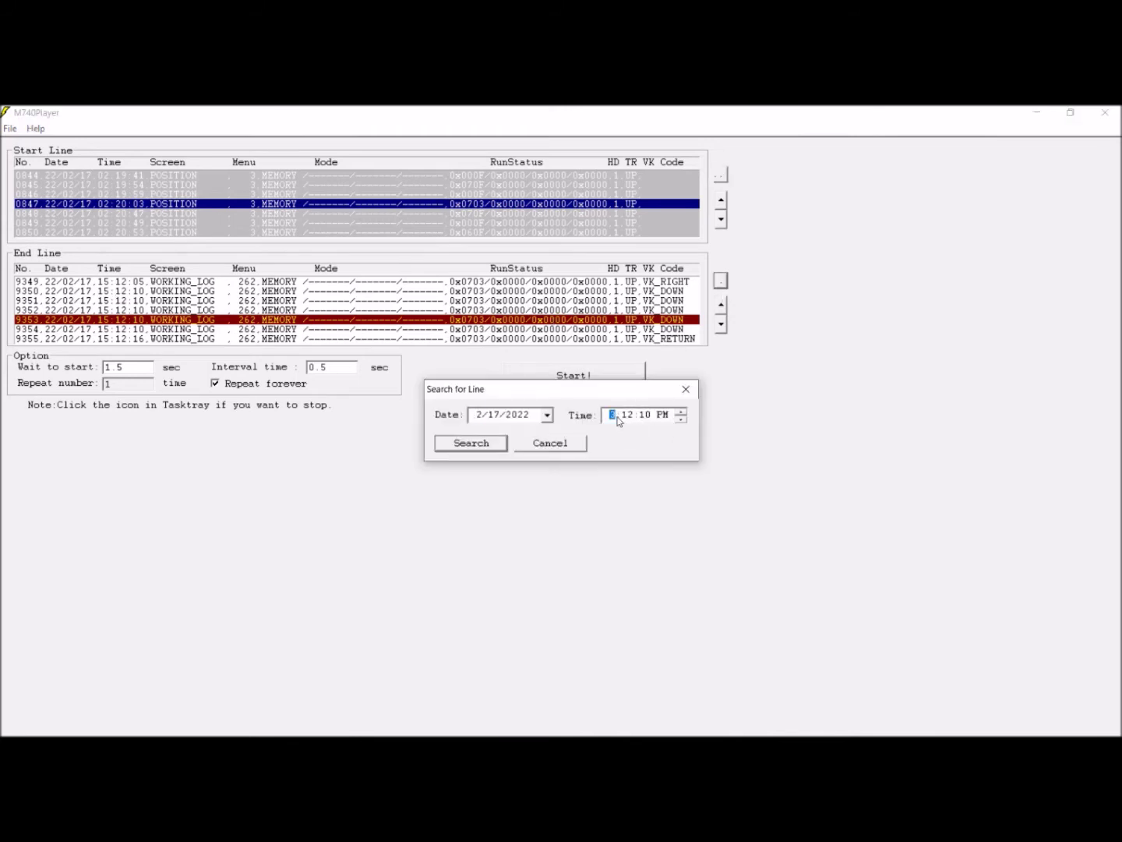
pyautogui.write('2')
pyautogui.click(627, 416)
pyautogui.click(462, 446)
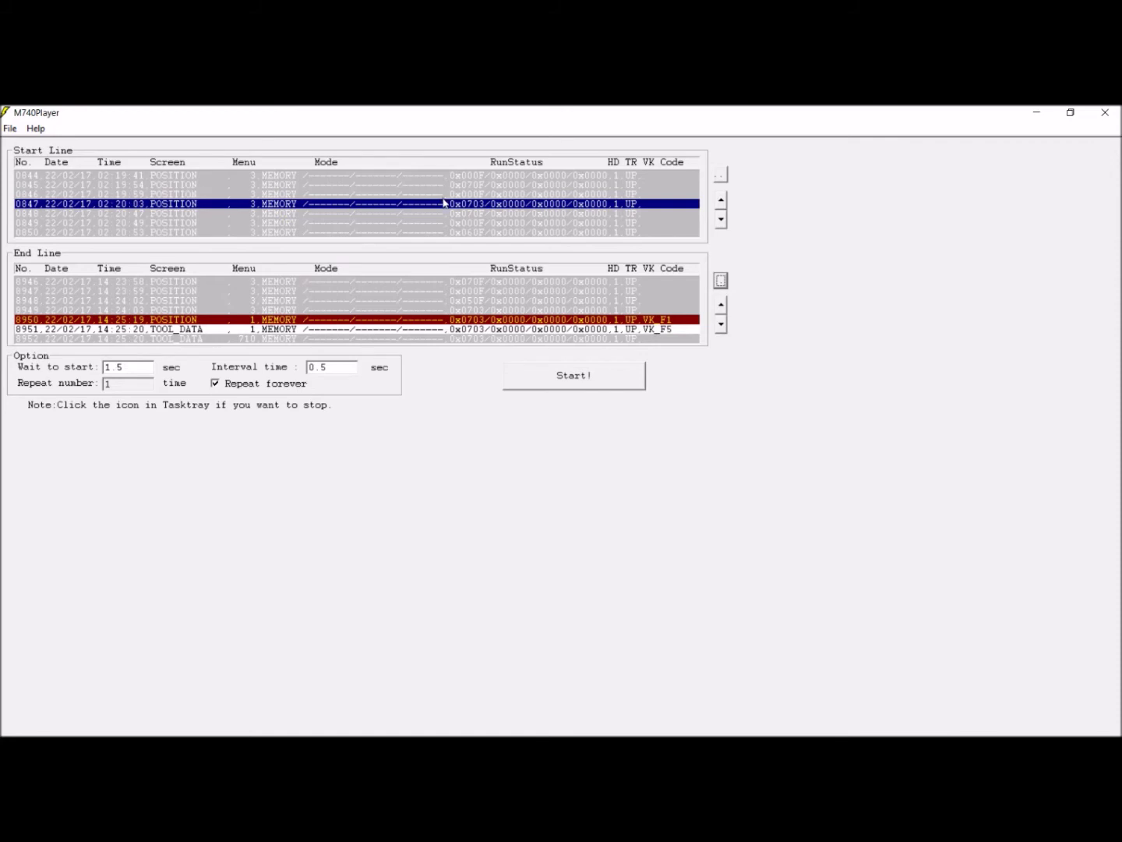
# Save the operation log as a text log named 7WS-20220217.log in the Log folder, replacing the existing file.
pyautogui.click(10, 128)
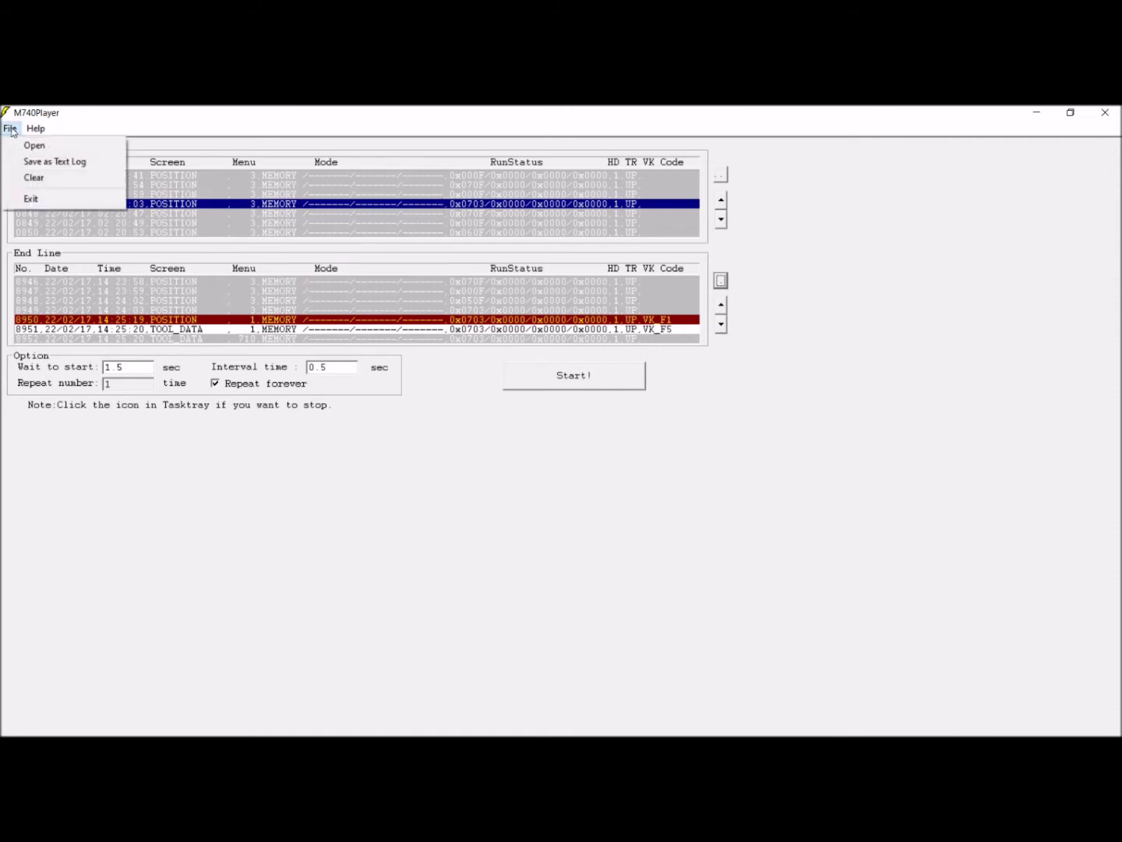
pyautogui.click(30, 163)
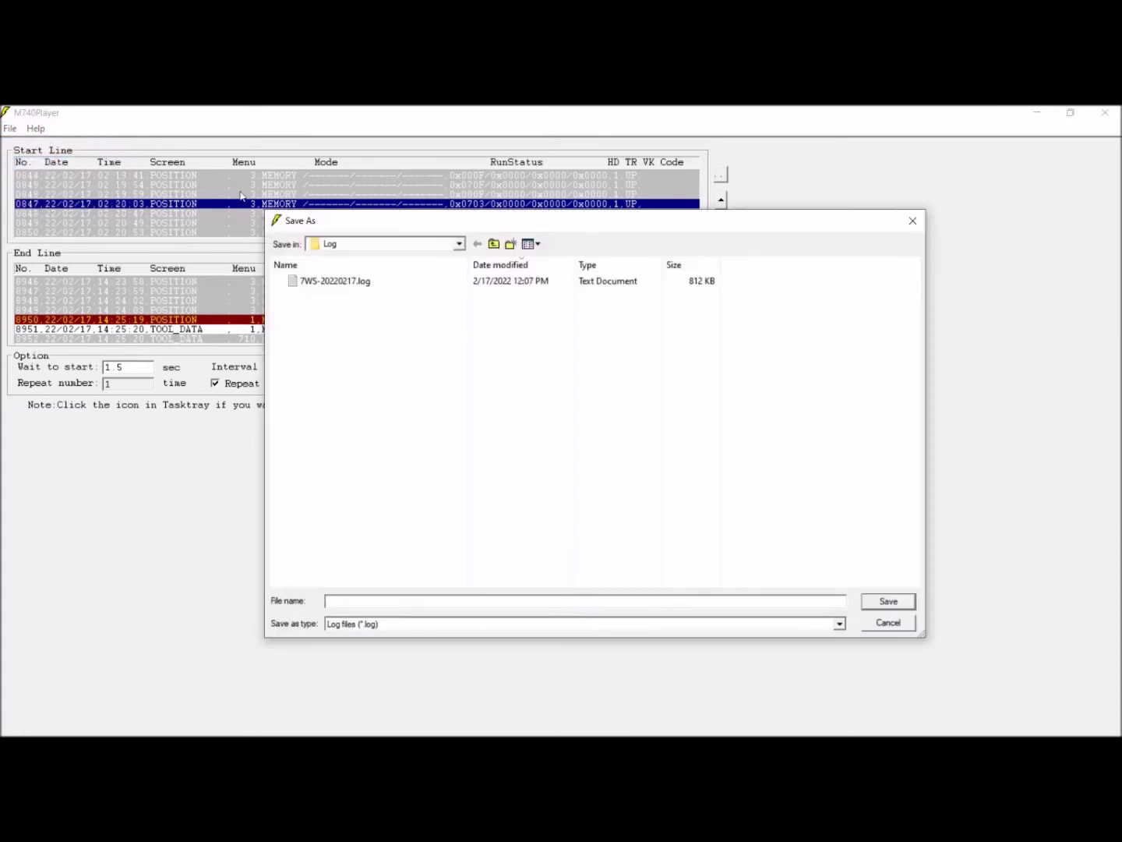
pyautogui.click(341, 282)
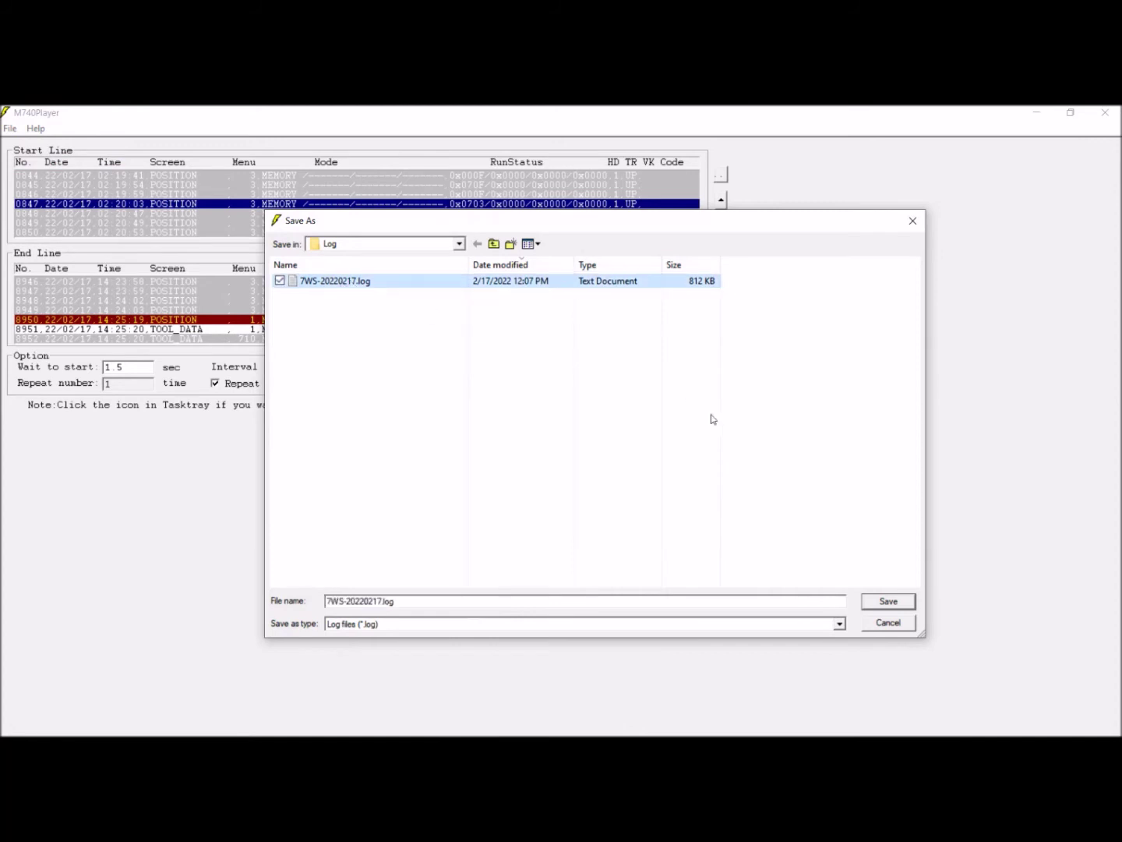
pyautogui.click(897, 607)
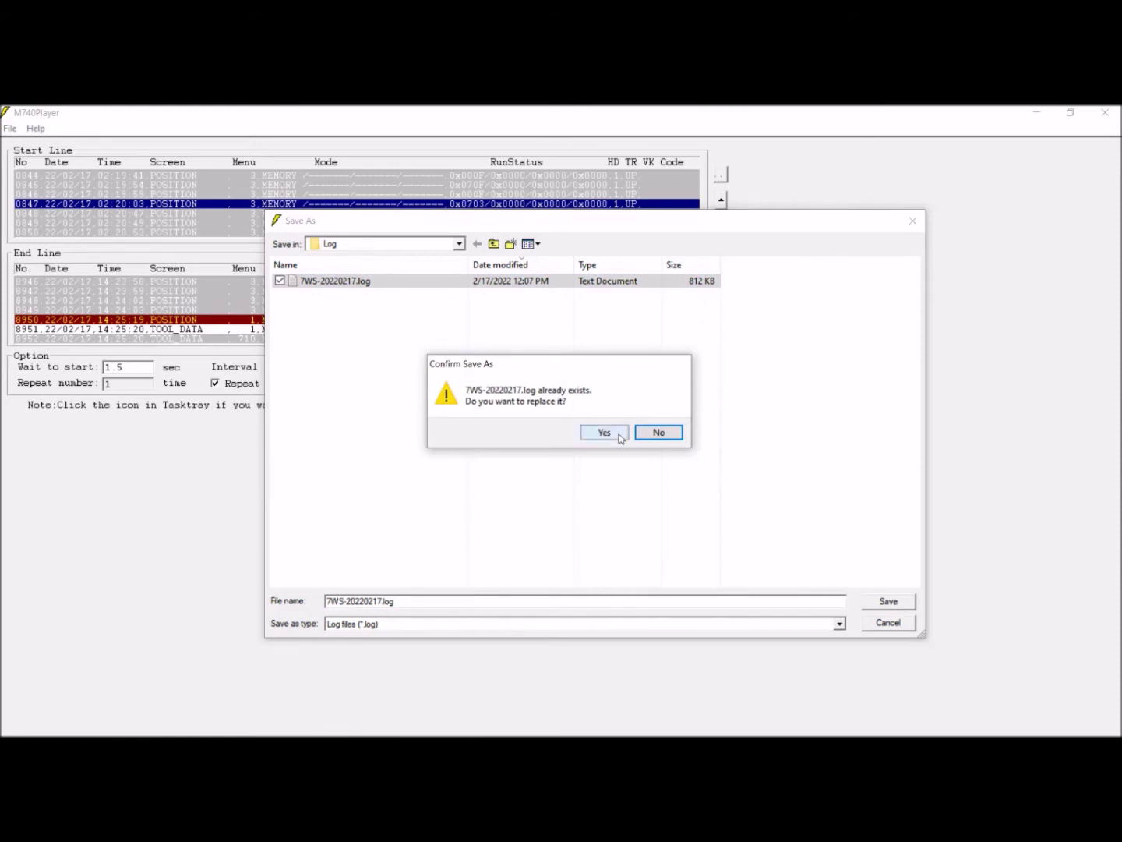
pyautogui.click(619, 430)
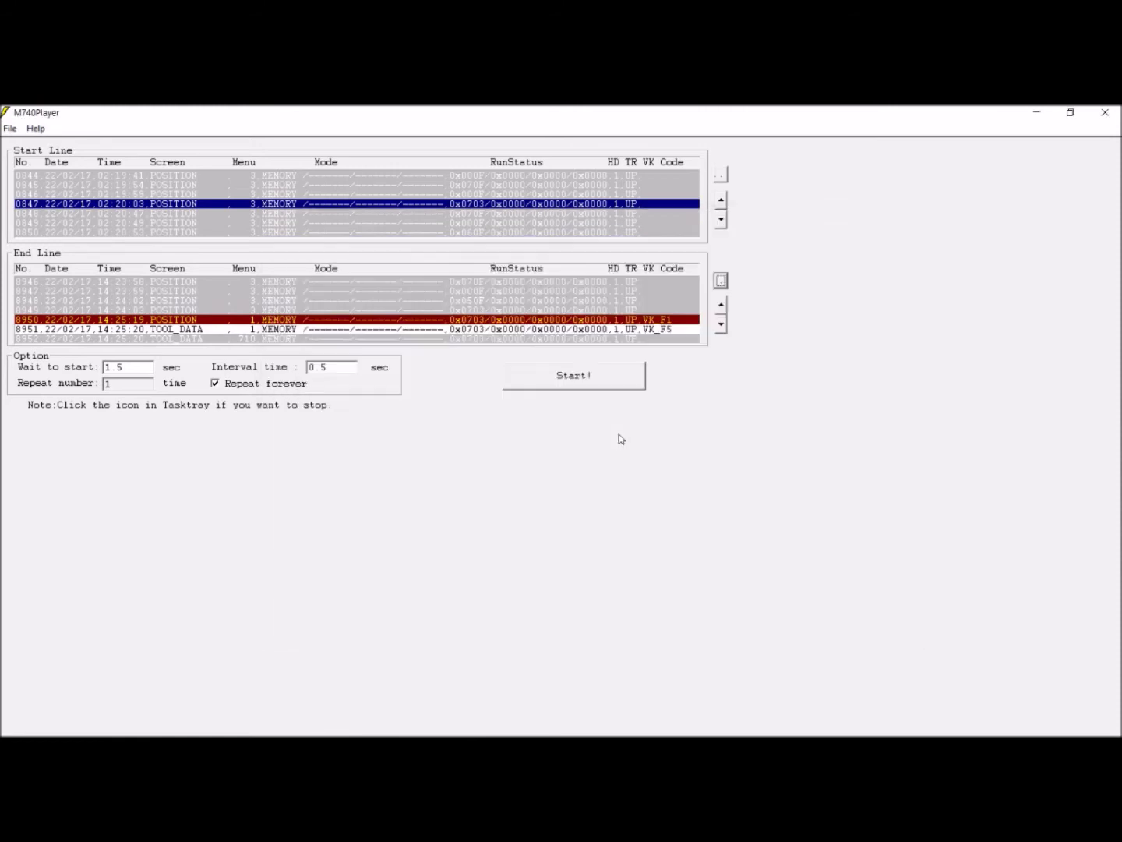
# Close the player and open the Operation\Log folder on the G: drive.
pyautogui.click(1103, 114)
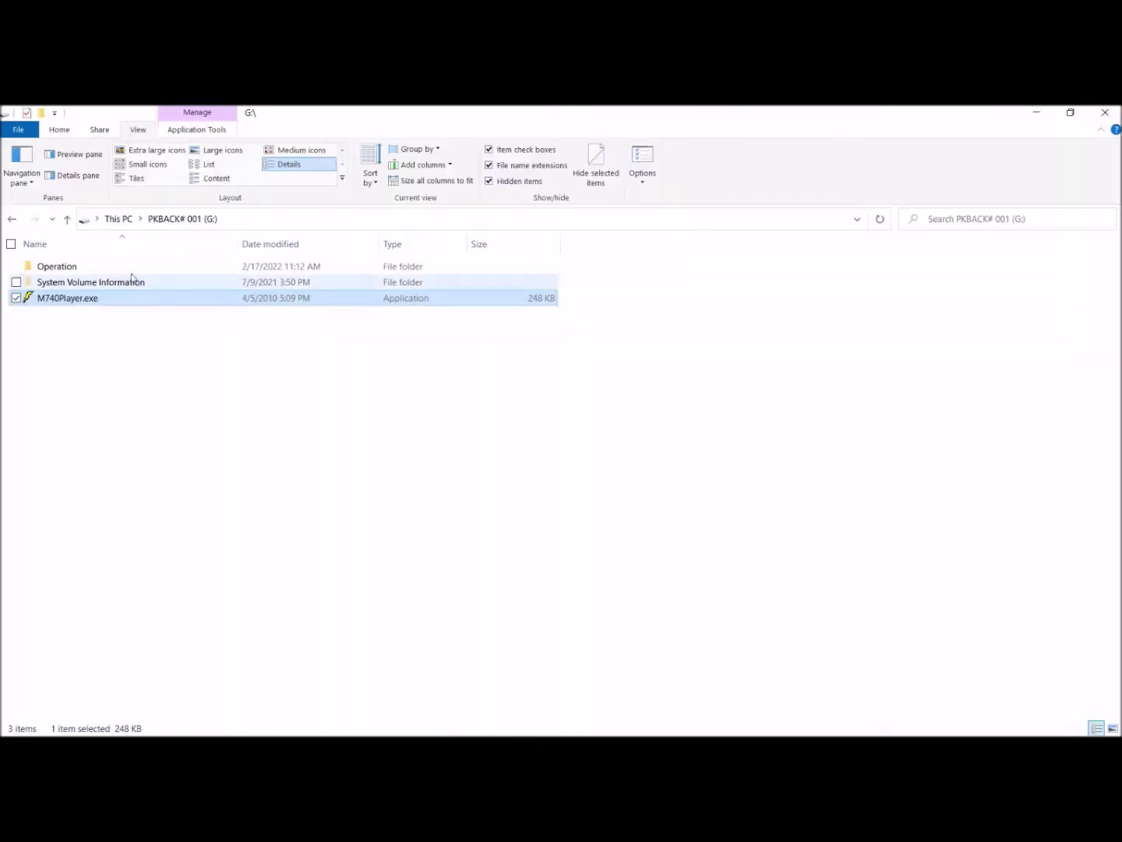
pyautogui.click(95, 269)
pyautogui.doubleClick(95, 268)
pyautogui.doubleClick(95, 270)
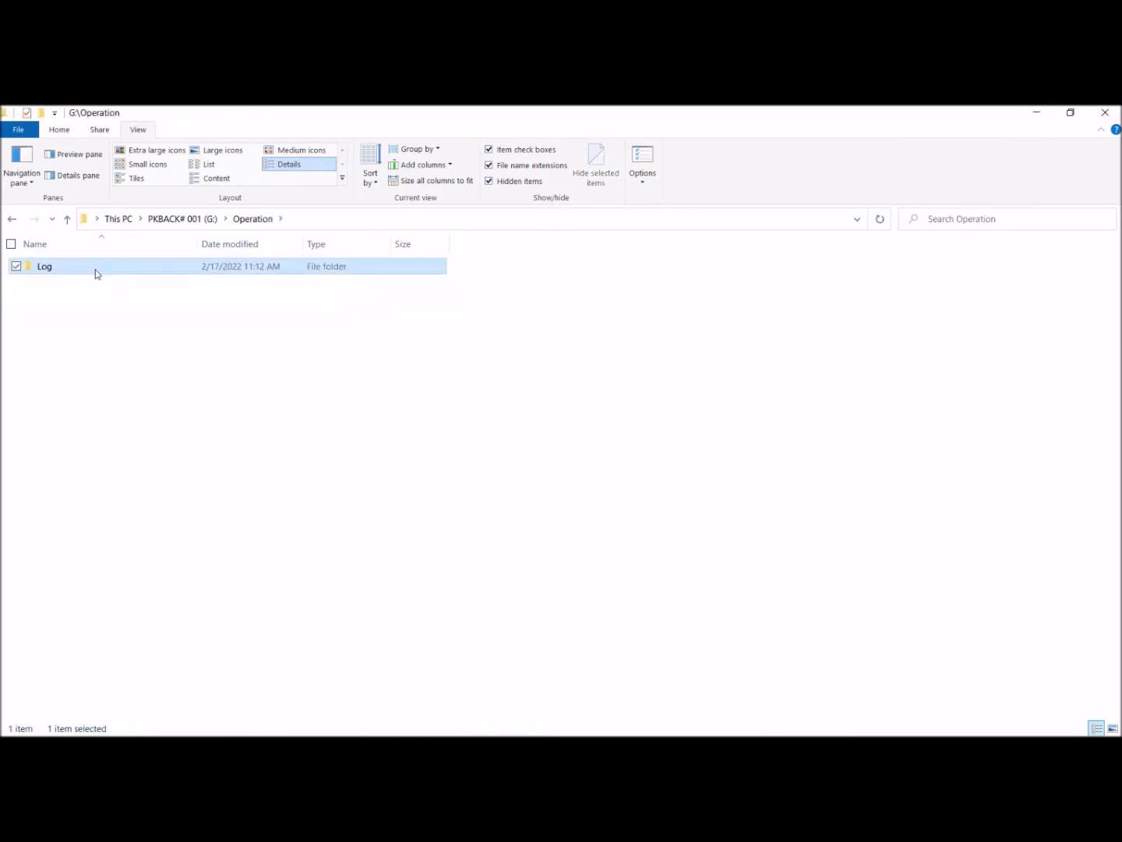
# Open 7WS-20220217.log in Notepad++ and look through its log entries.
pyautogui.rightClick(96, 272)
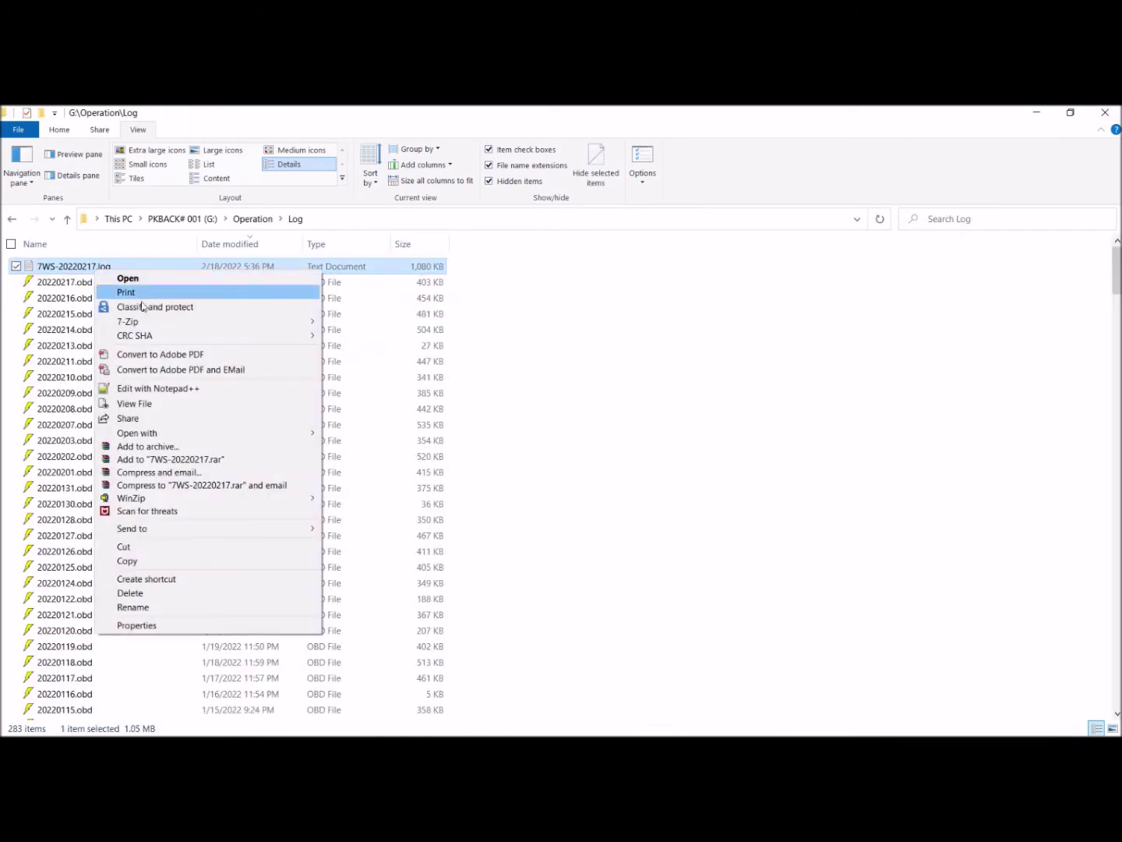
pyautogui.click(174, 389)
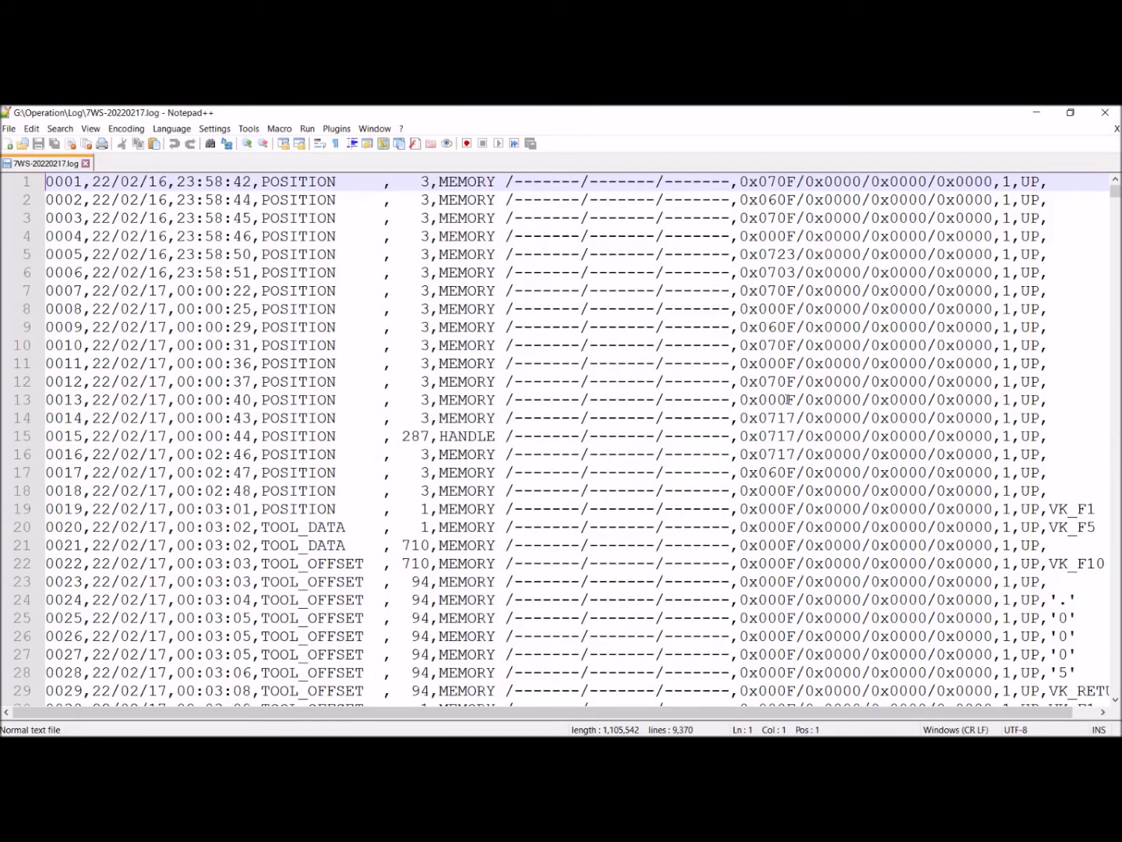
pyautogui.scroll(-20, 838, 407)
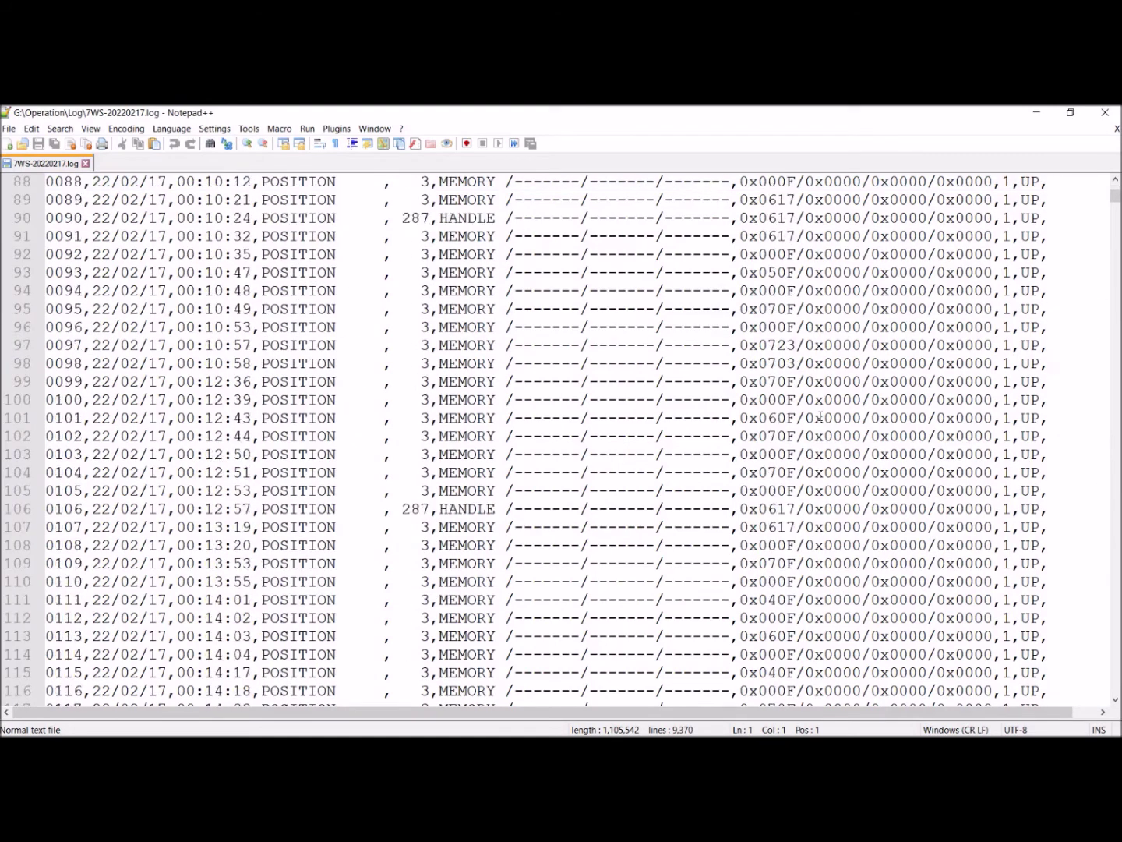
# Look further through the log entries past line 300 and minimize the Notepad++ window.
pyautogui.scroll(-20, 820, 418)
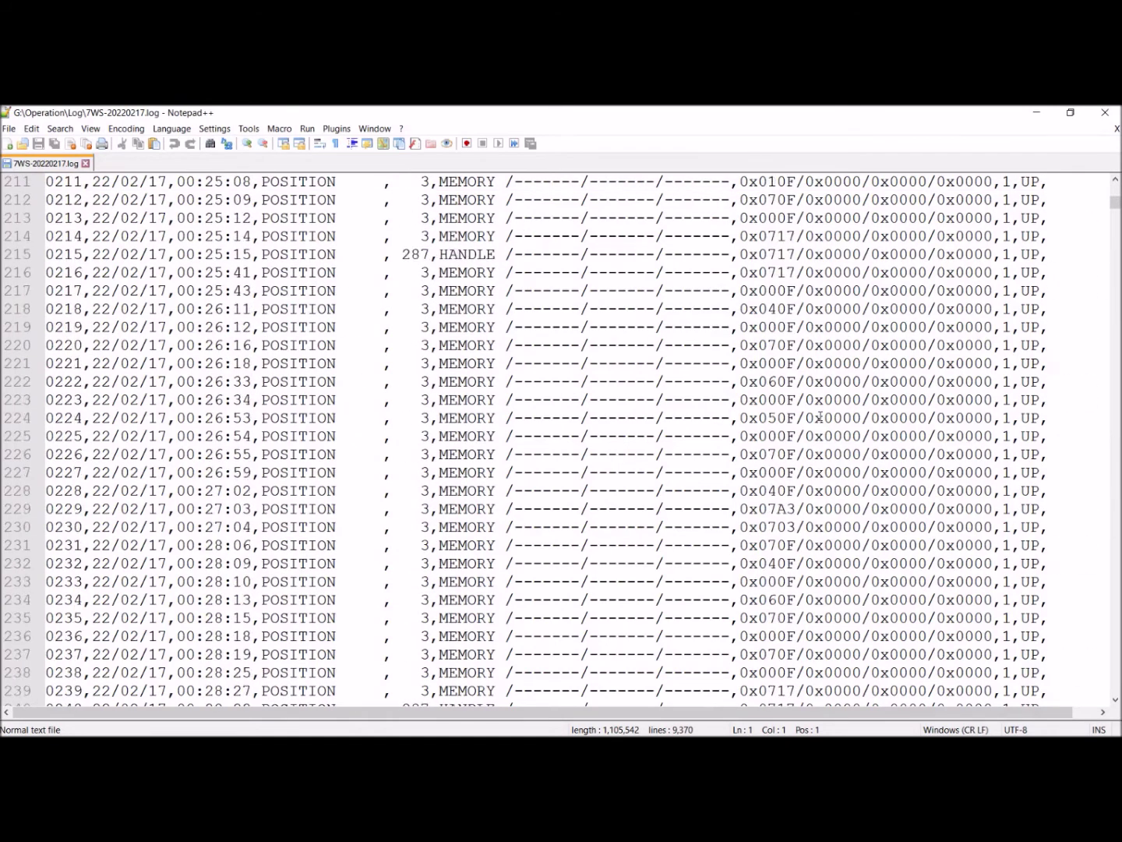
pyautogui.scroll(-20, 820, 417)
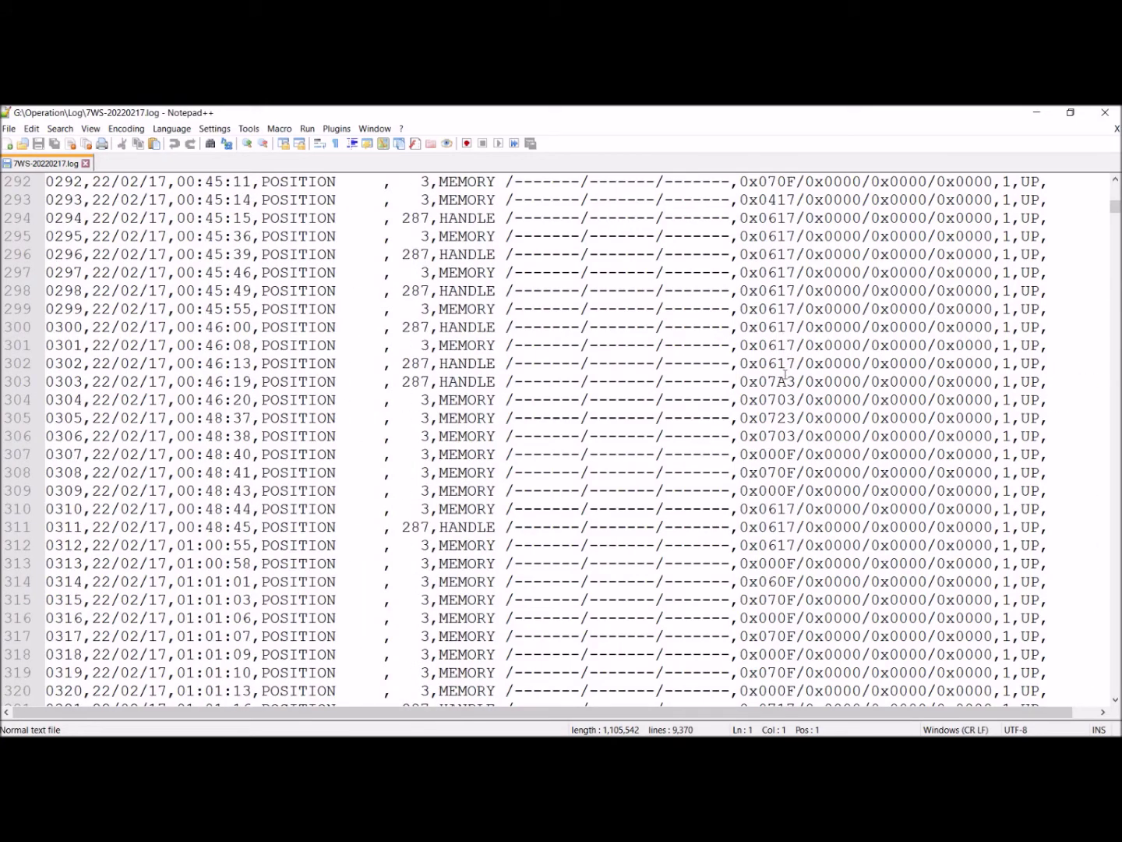
pyautogui.click(1034, 114)
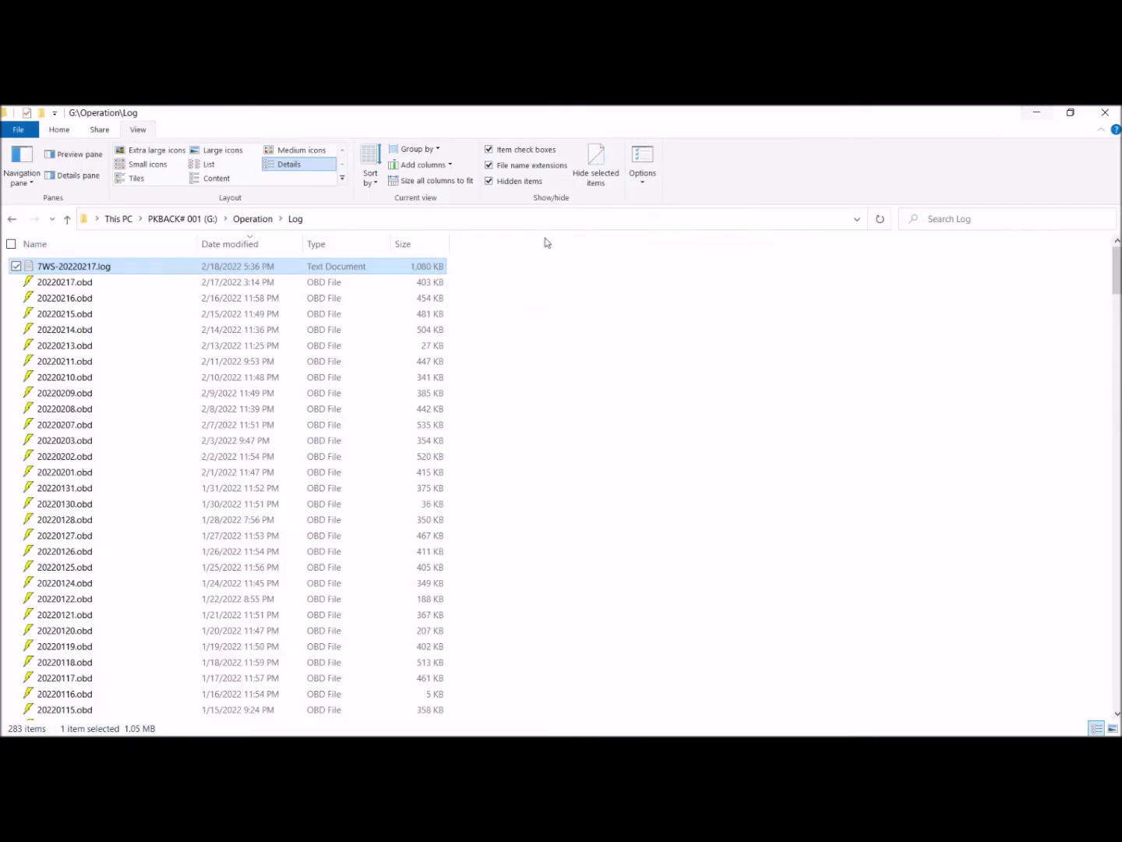
# Open 7WS-20220217.log from the Log folder in Excel 2016, maximize the window and close the Clipboard pane.
pyautogui.rightClick(106, 269)
pyautogui.moveTo(145, 434)
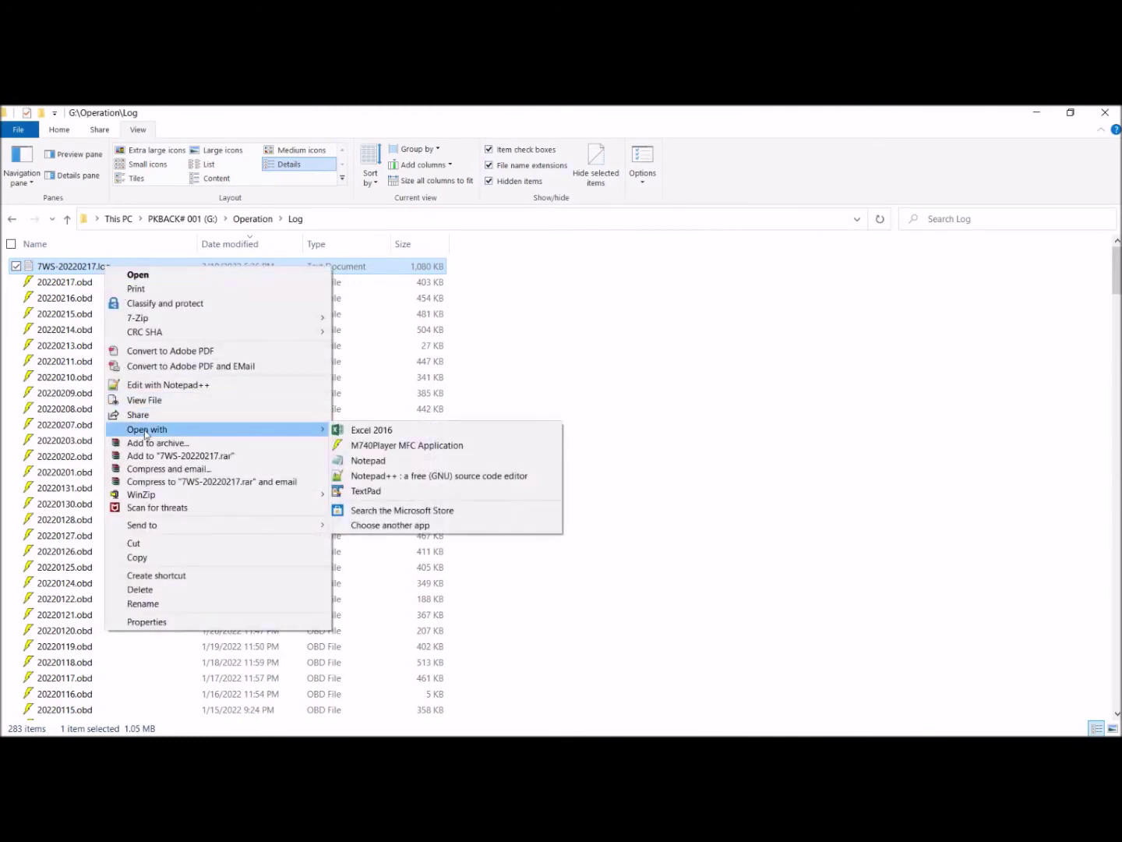
pyautogui.click(353, 433)
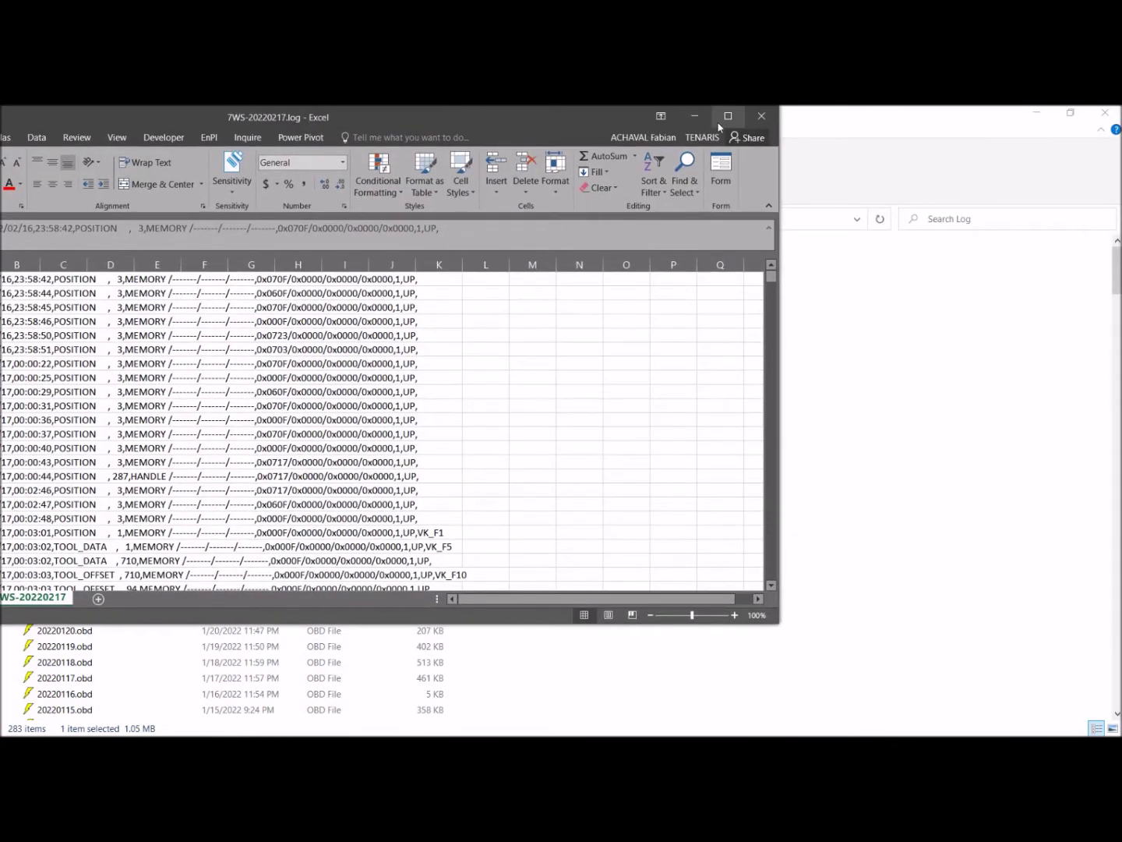
pyautogui.click(728, 125)
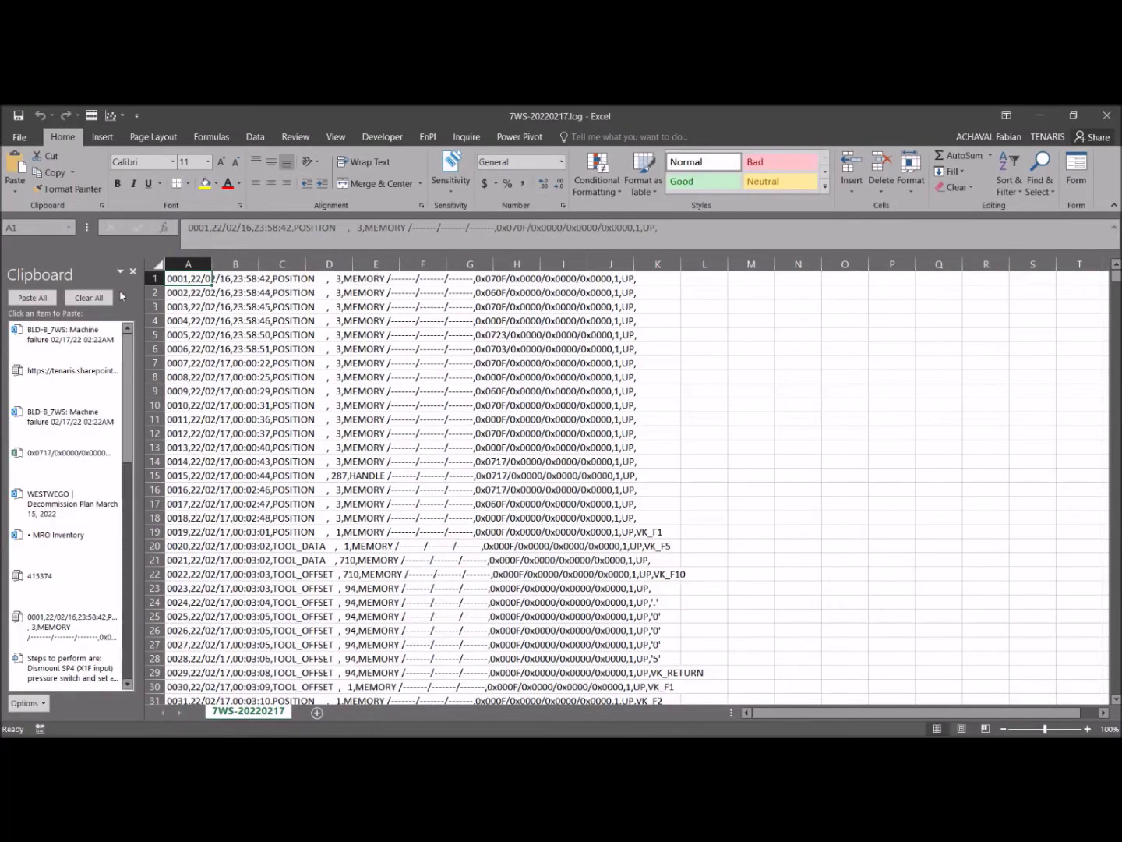
pyautogui.click(133, 270)
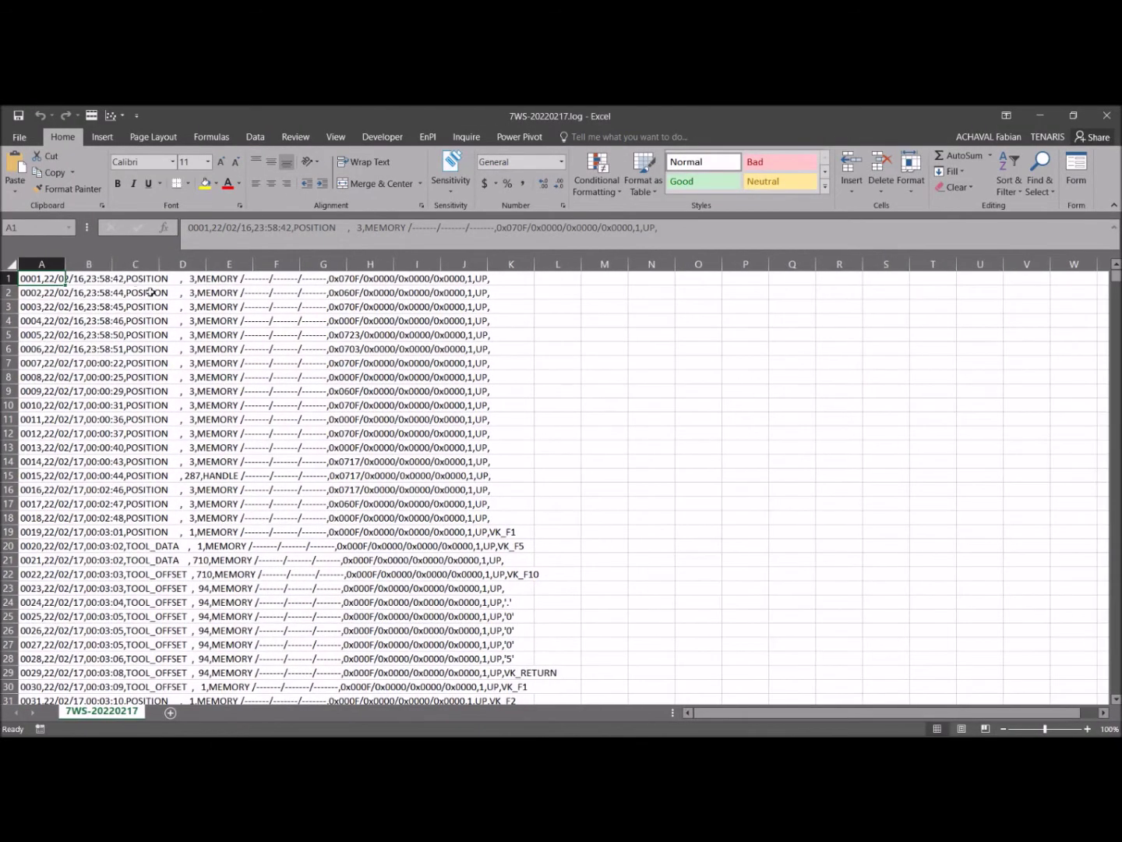
# Insert an empty row above the first log entry to hold the column headers.
pyautogui.click(45, 263)
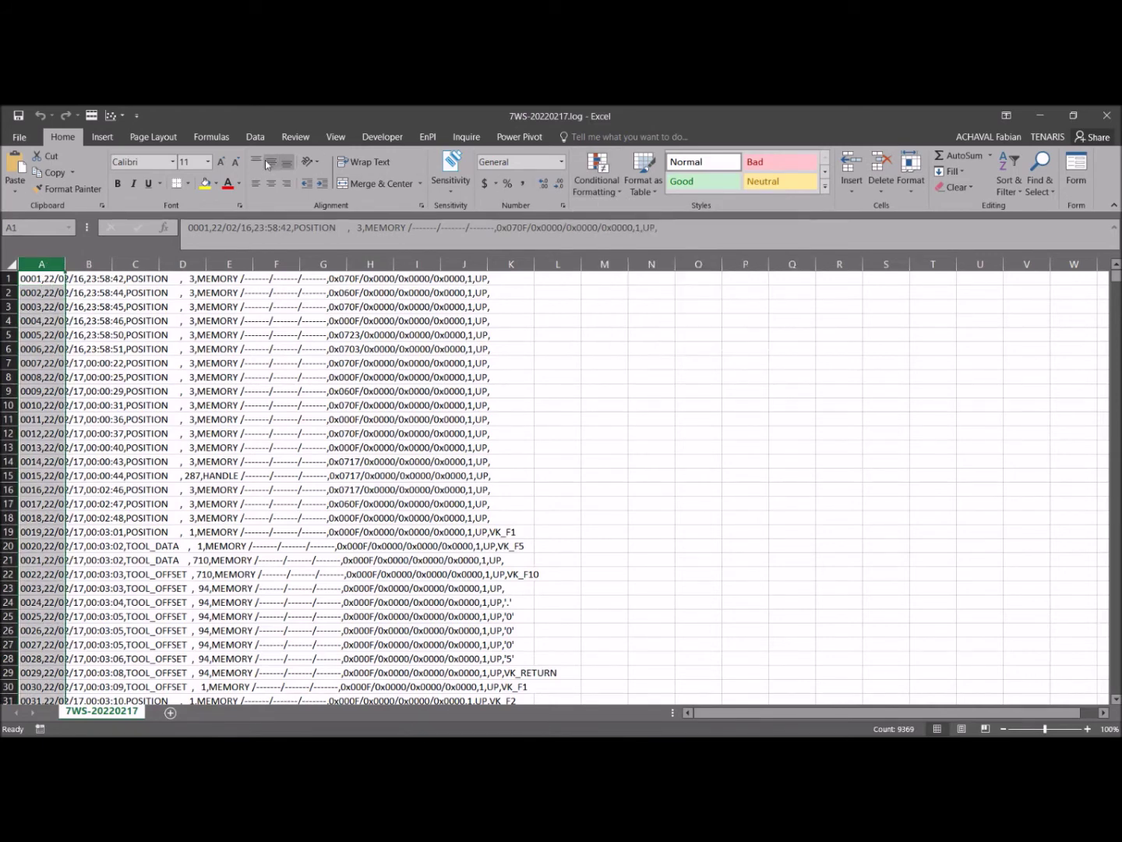
pyautogui.click(255, 138)
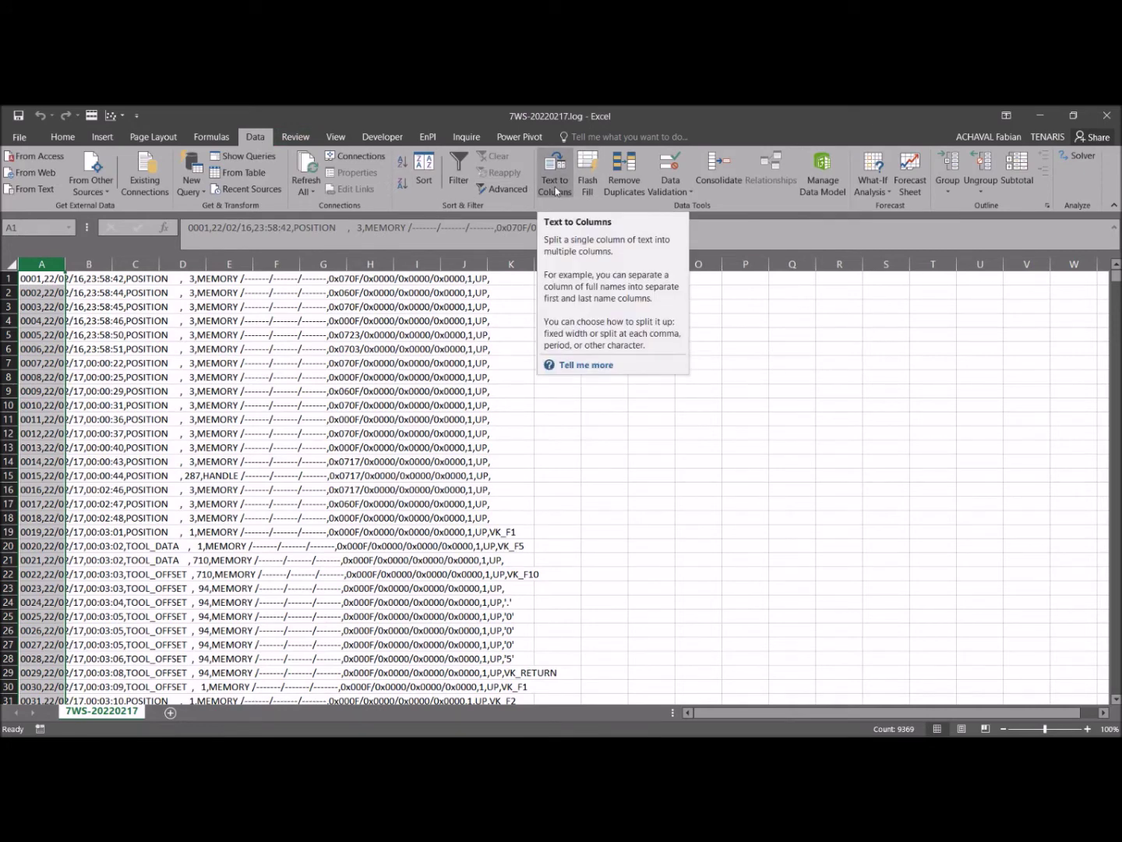
pyautogui.click(47, 278)
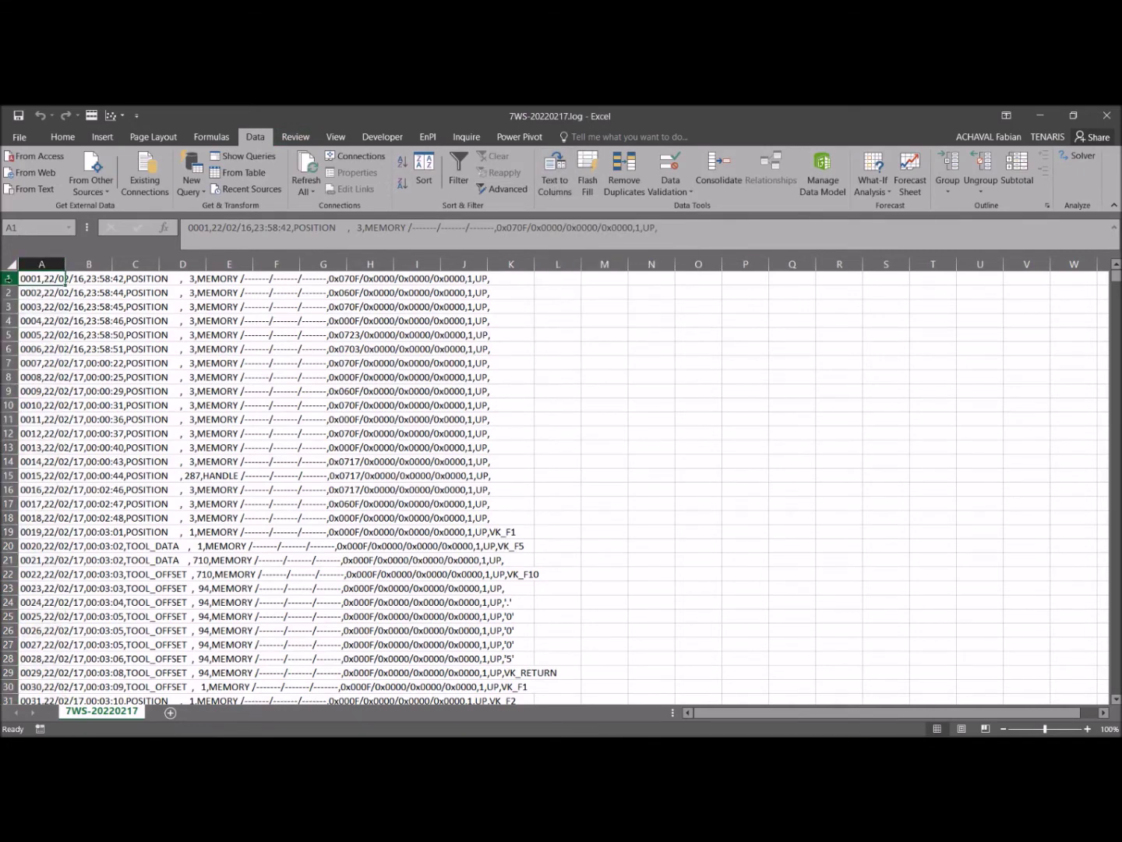
pyautogui.click(8, 279)
pyautogui.rightClick(9, 279)
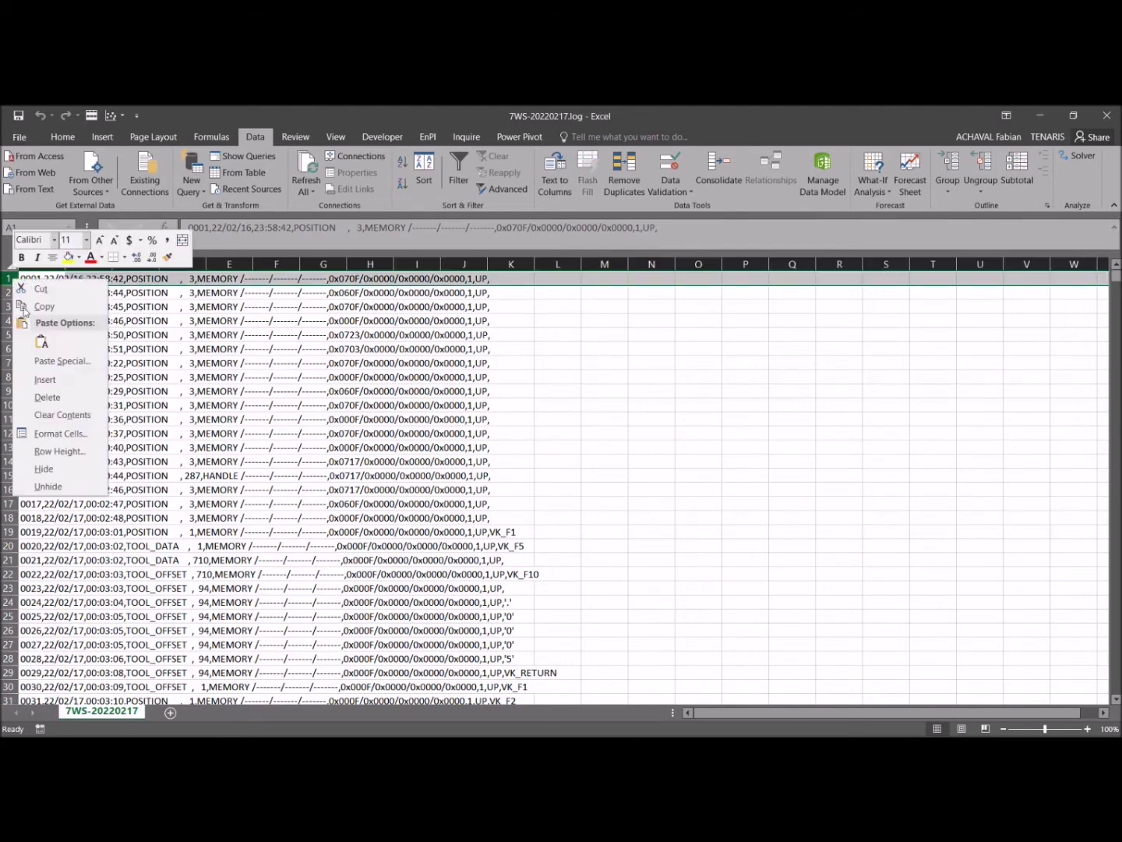
pyautogui.click(49, 382)
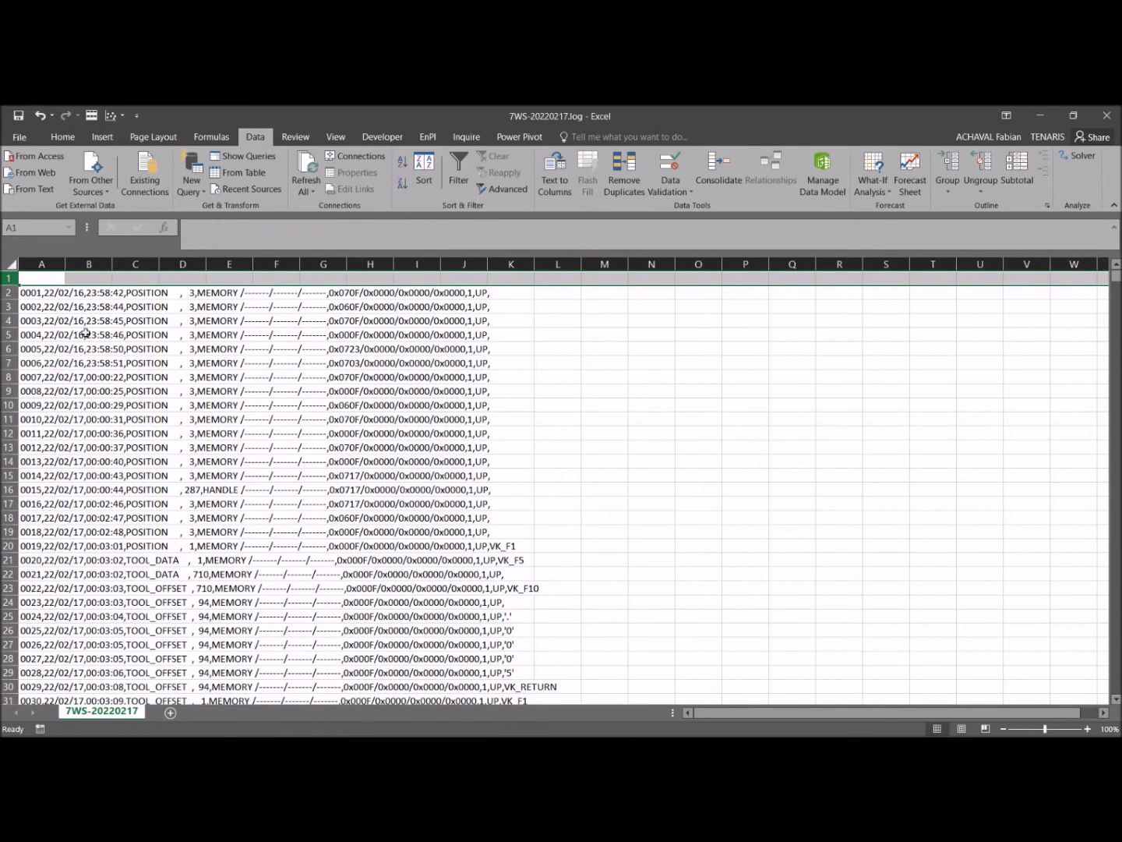
pyautogui.click(37, 294)
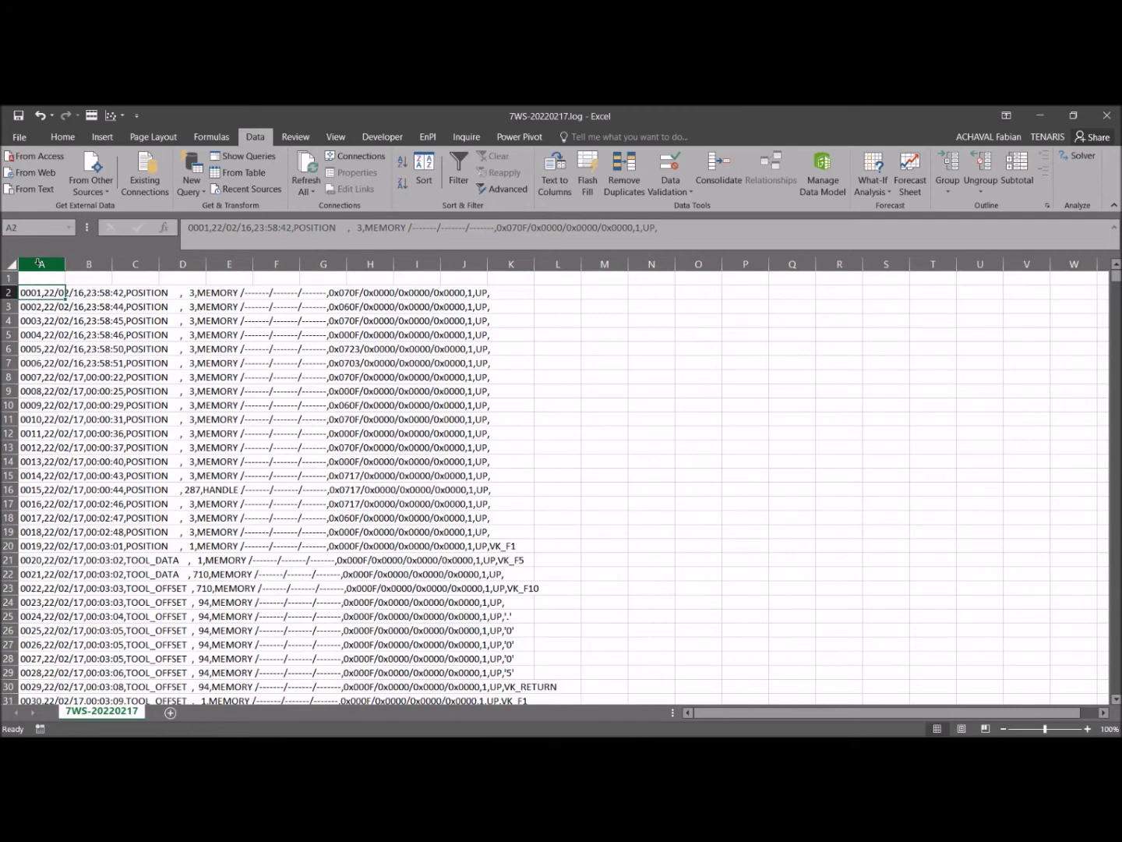
# Split column A with Text to Columns as delimited data, using only the comma as delimiter.
pyautogui.click(39, 265)
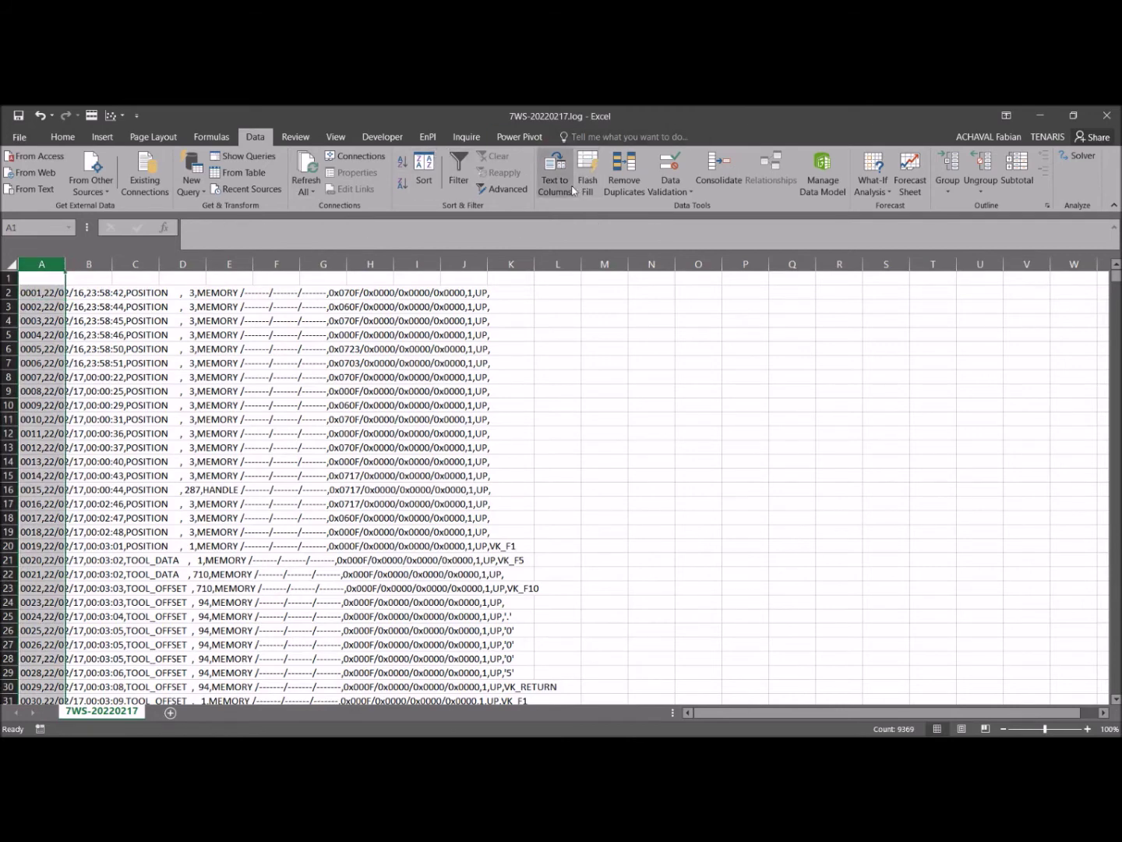
pyautogui.click(555, 170)
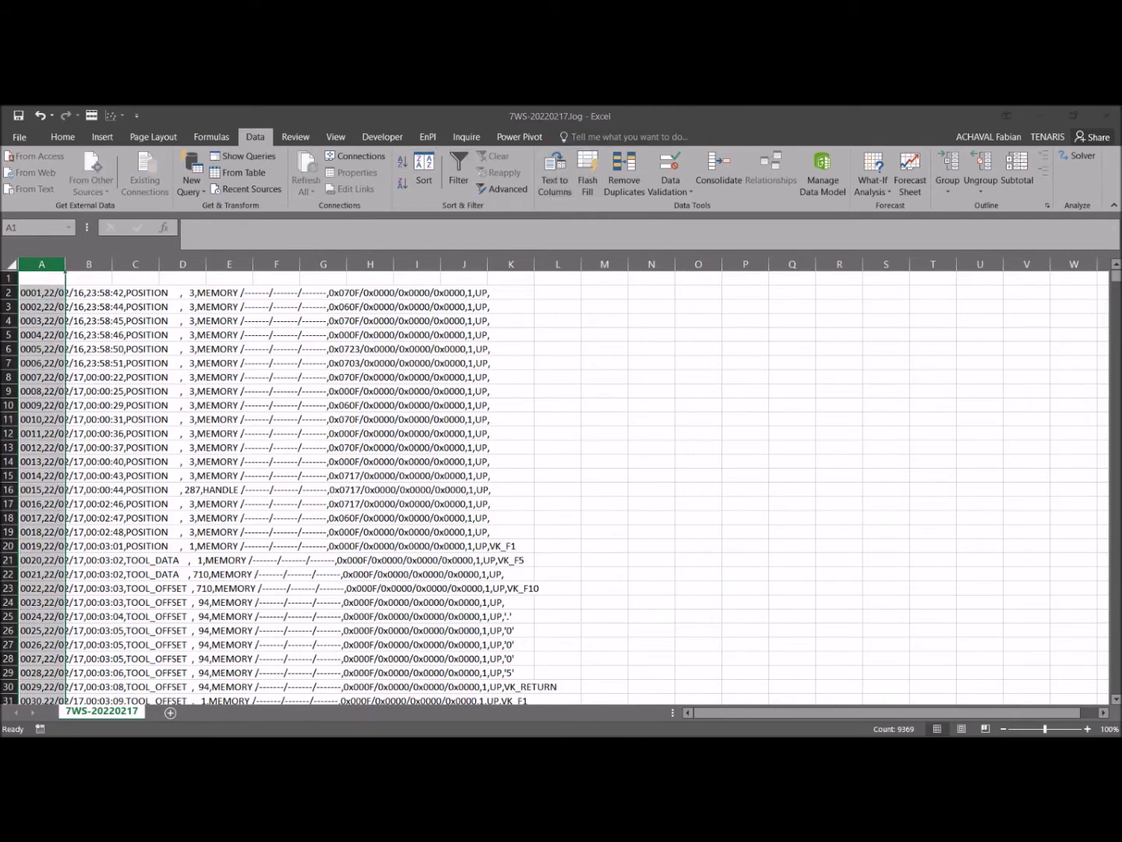
pyautogui.moveTo(488, 160); pyautogui.dragTo(364, 196)
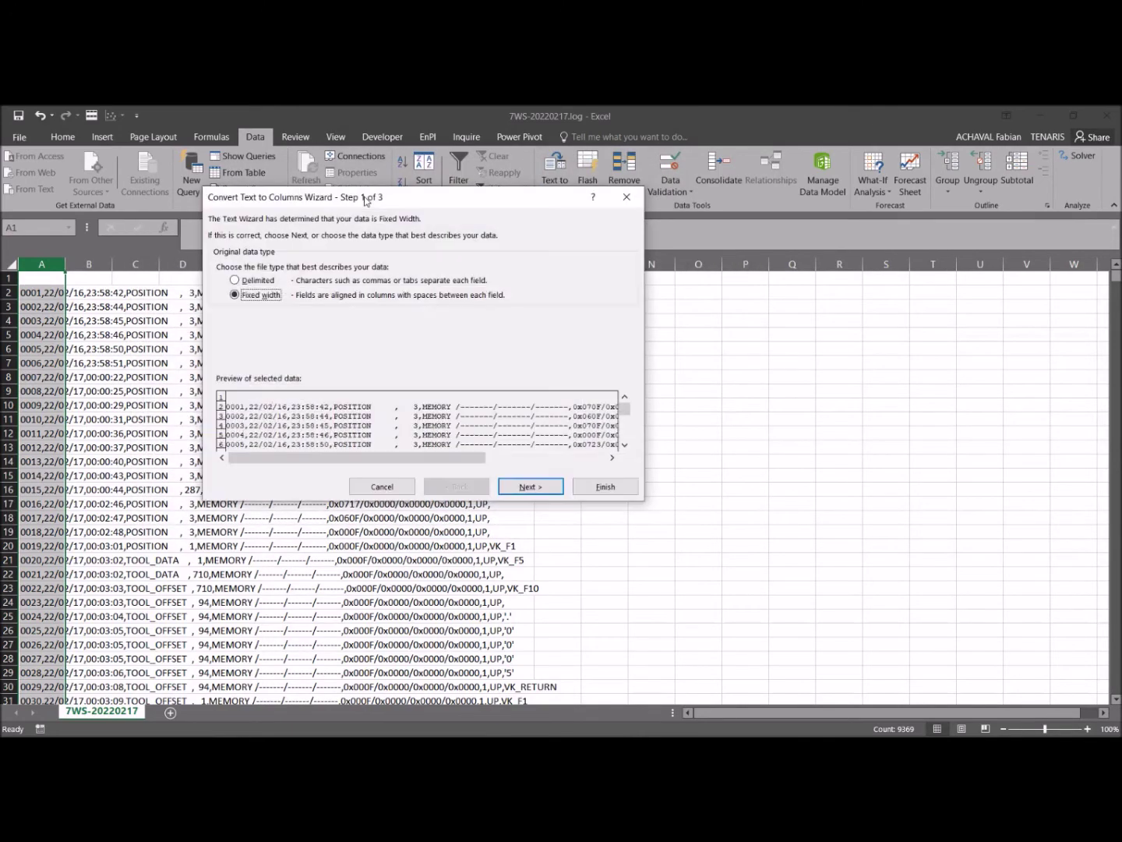
pyautogui.click(235, 281)
pyautogui.click(531, 487)
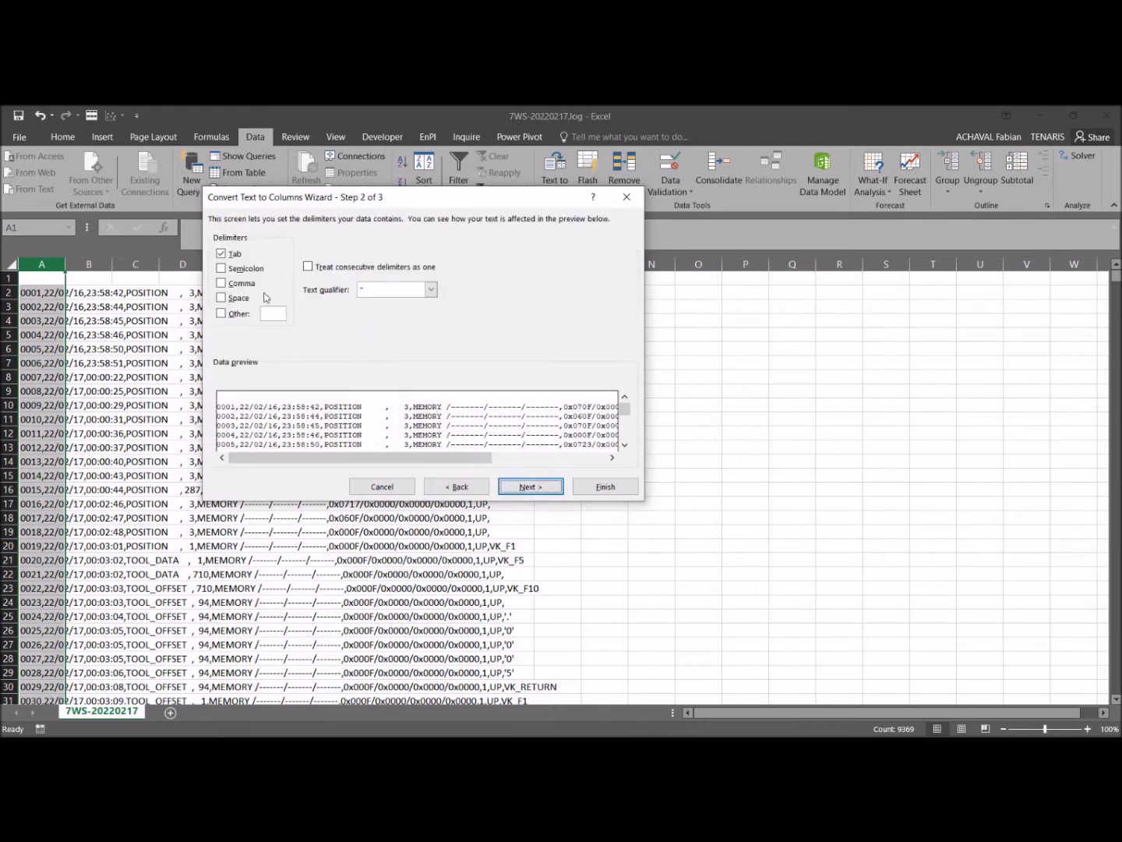
pyautogui.click(221, 283)
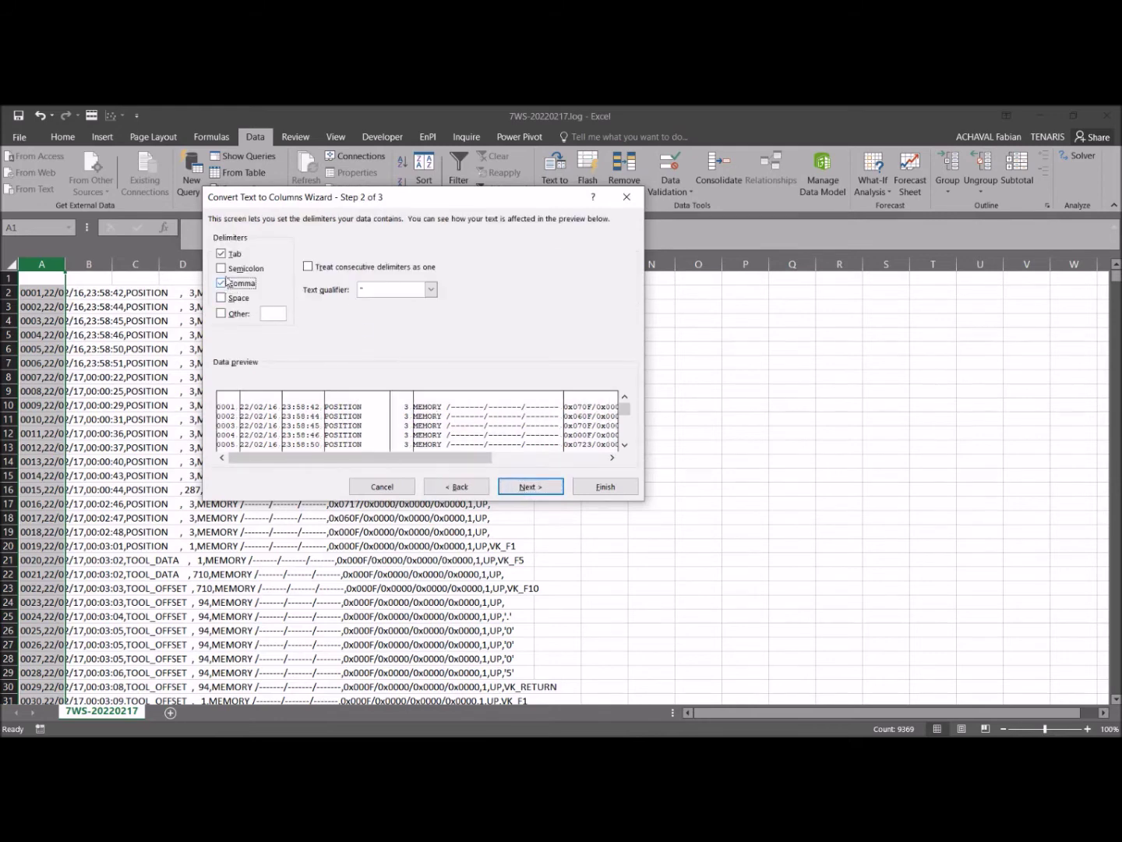
pyautogui.click(221, 253)
pyautogui.click(608, 488)
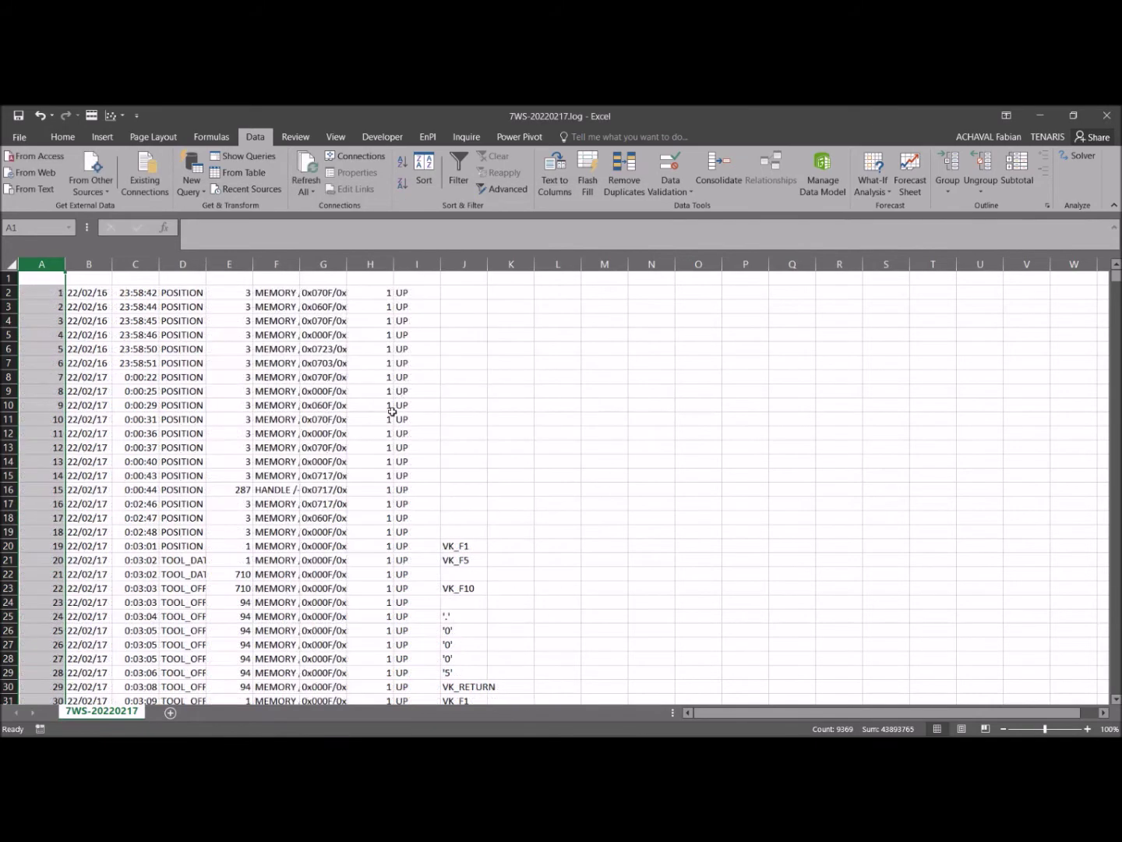
# Autofit all column widths and enter the header Event No in A1, refitting column A to it.
pyautogui.click(10, 266)
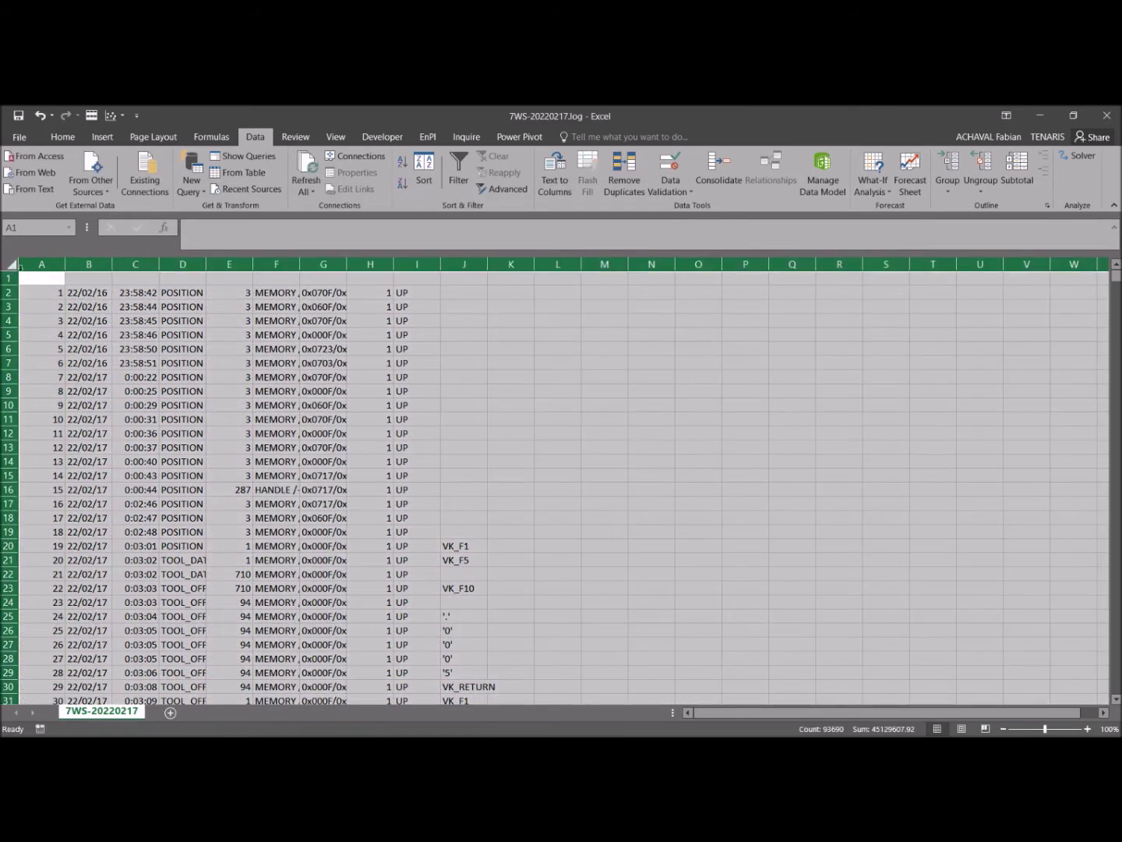
pyautogui.doubleClick(68, 264)
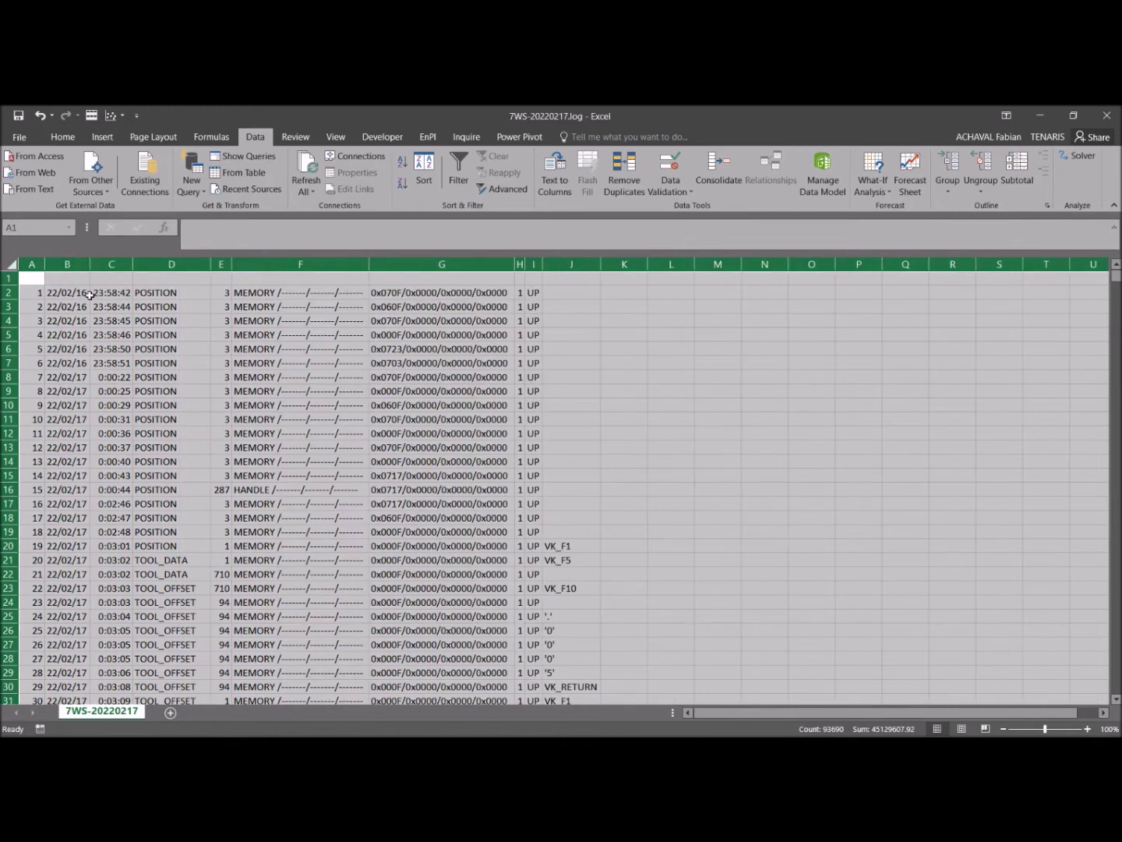
pyautogui.click(39, 282)
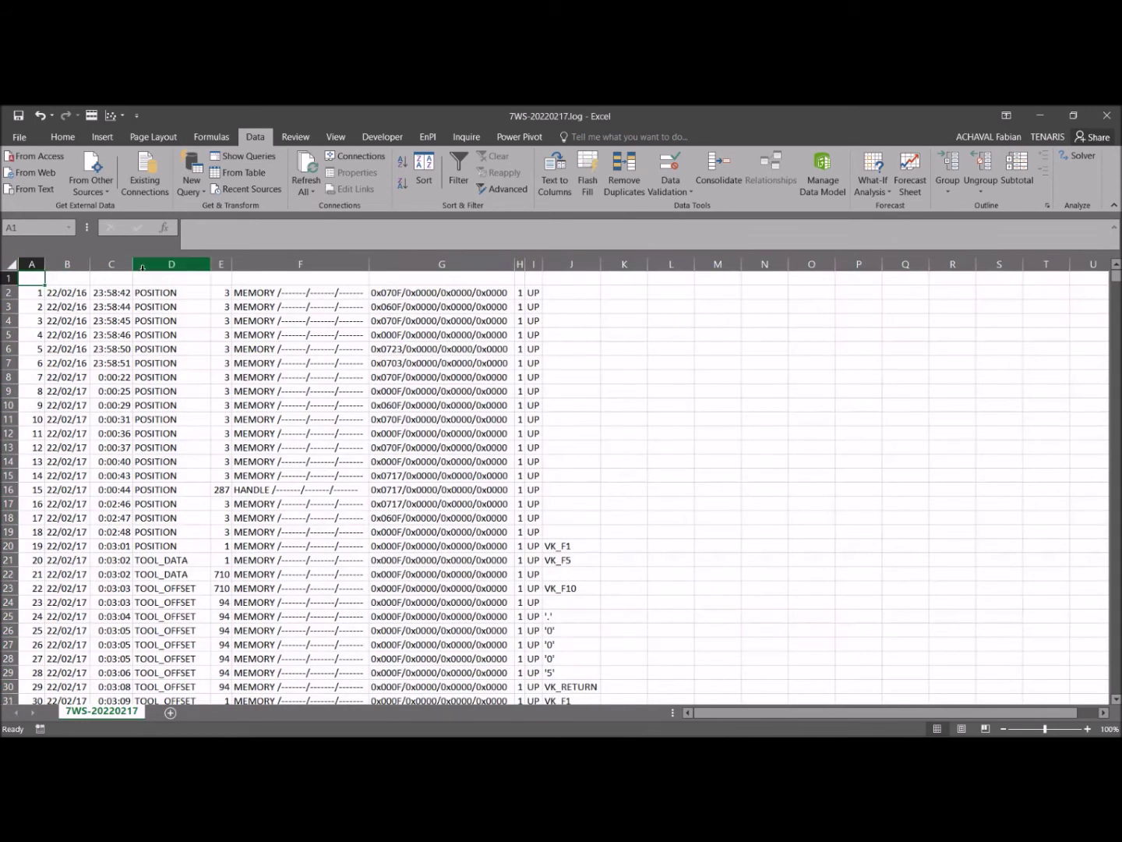
pyautogui.write('Eve')
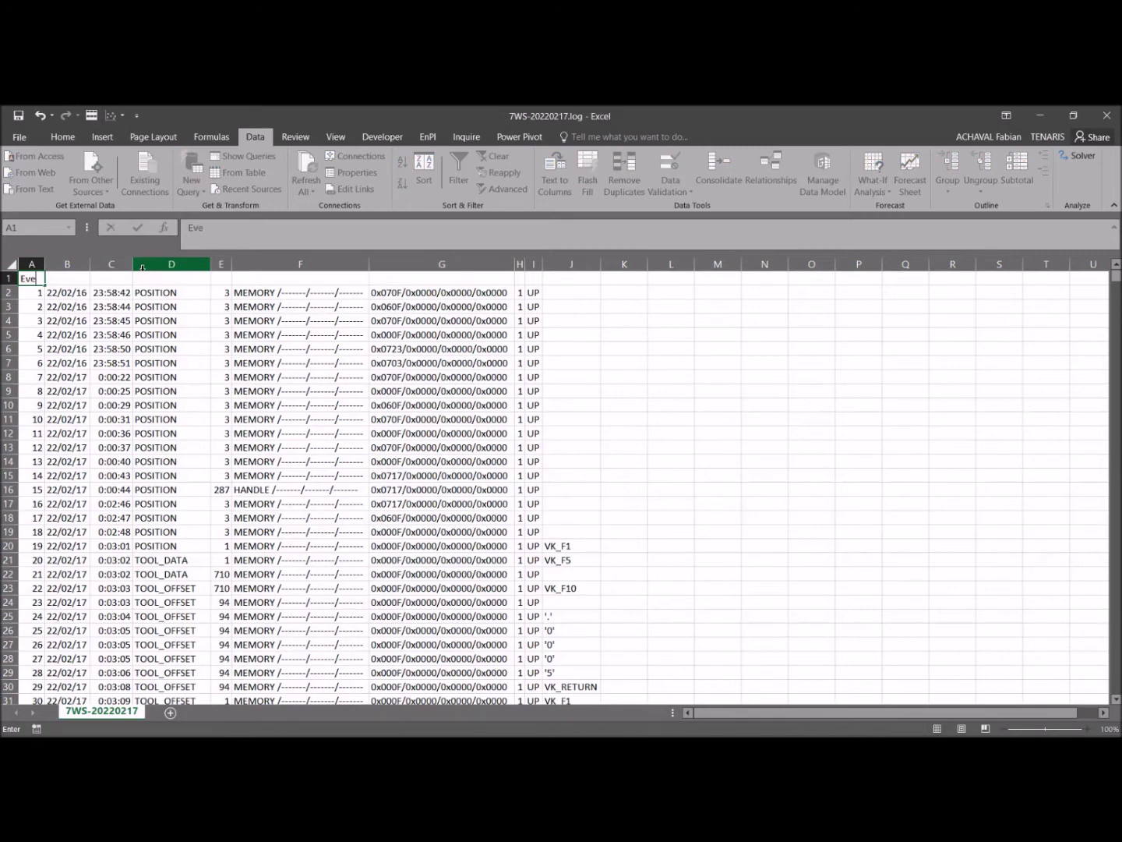
pyautogui.write('nt No')
pyautogui.press('Tab')
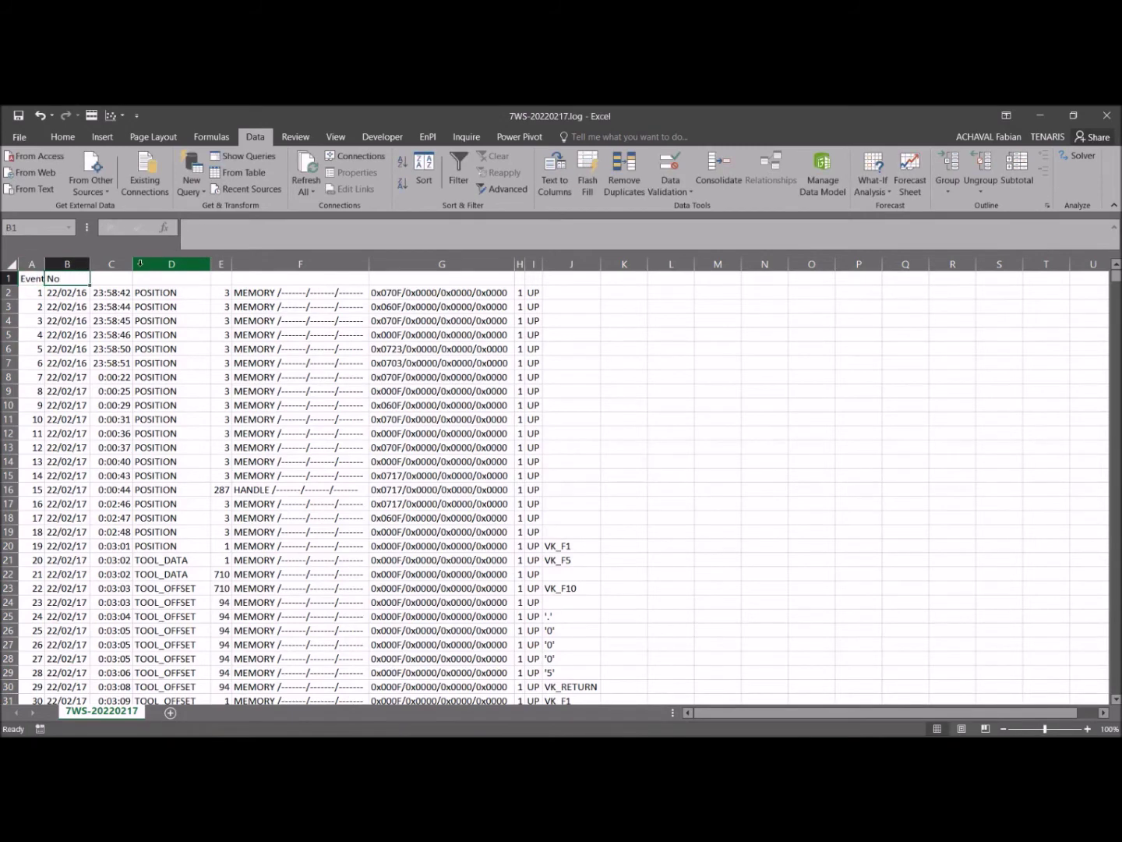
pyautogui.doubleClick(44, 263)
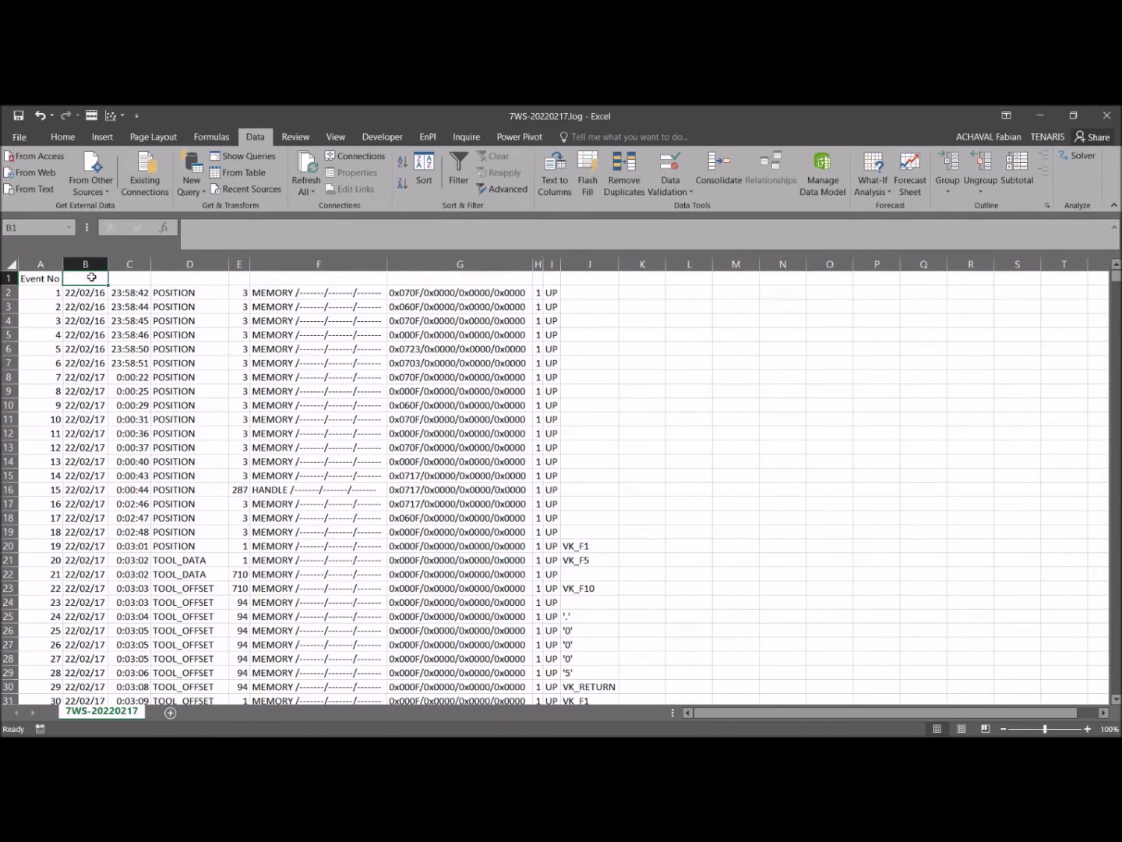
# Enter the headers Date in B1, Time in C1 and Screen in D1.
pyautogui.write('Date')
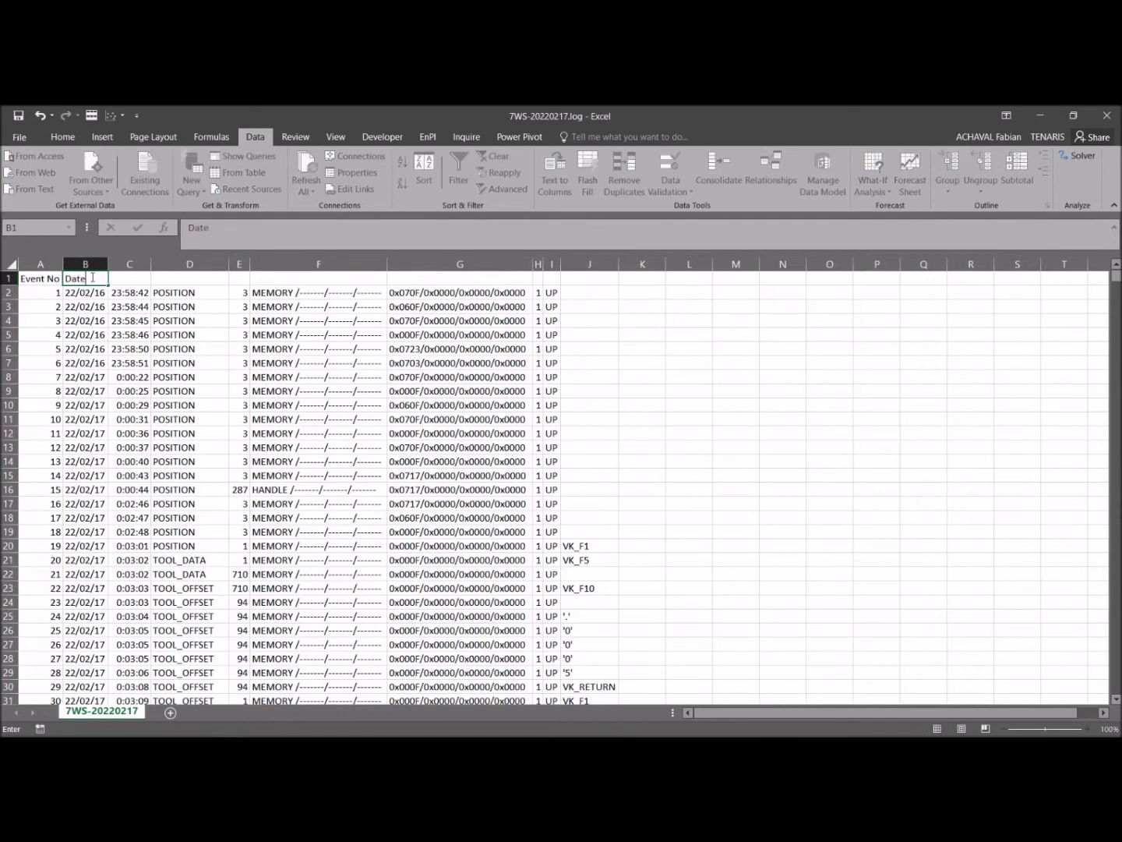
pyautogui.click(141, 280)
pyautogui.write('Time')
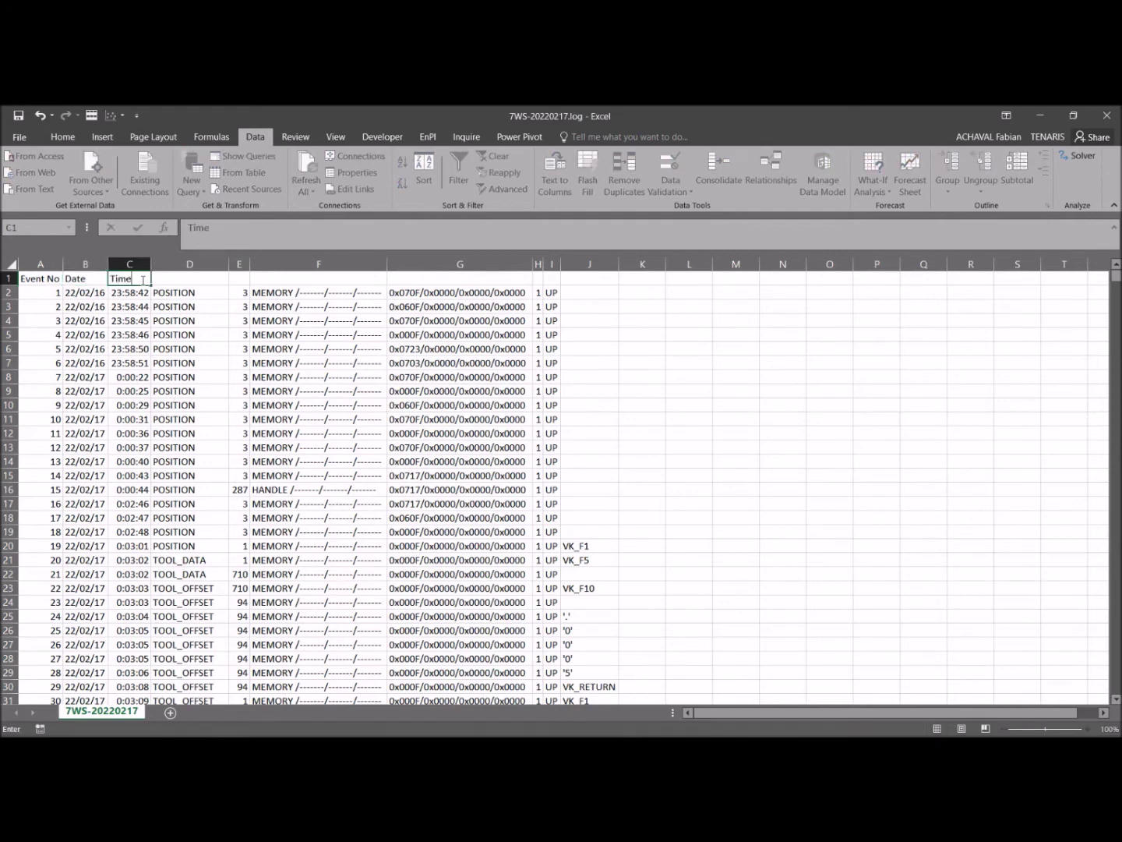
pyautogui.click(175, 276)
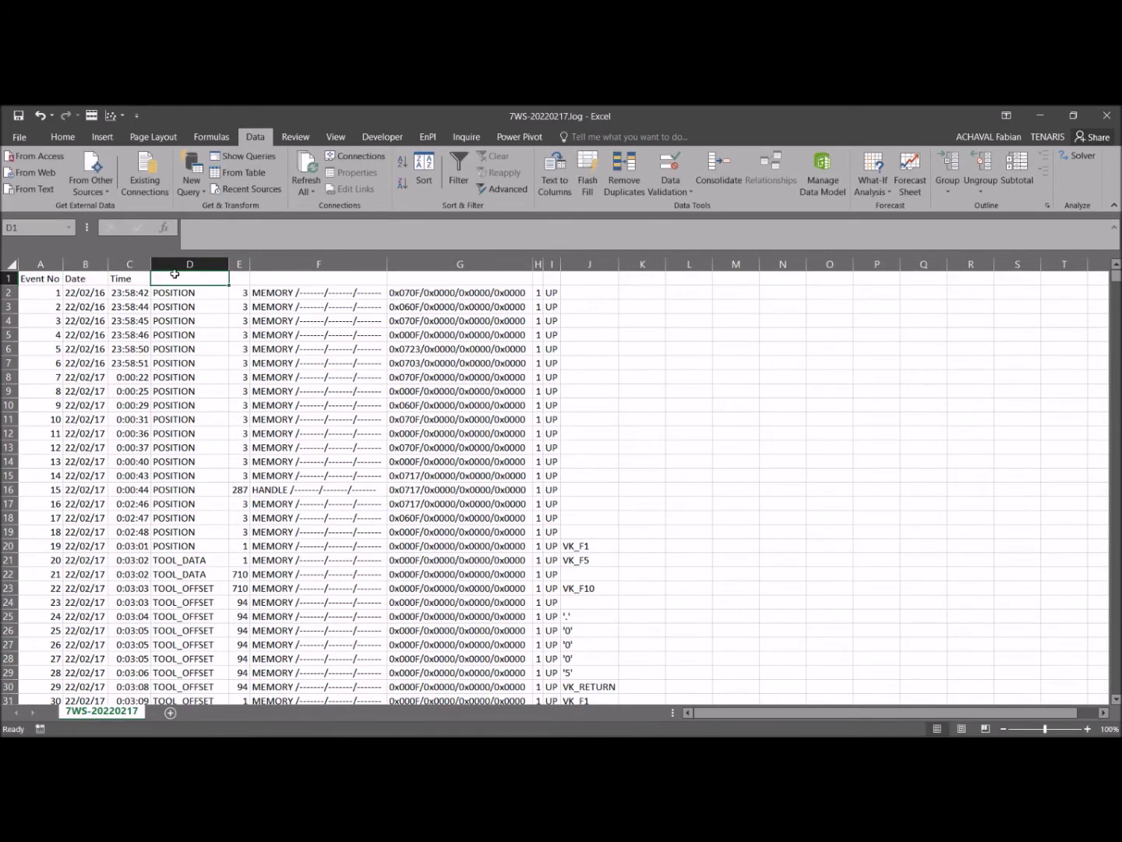
pyautogui.write('Scr')
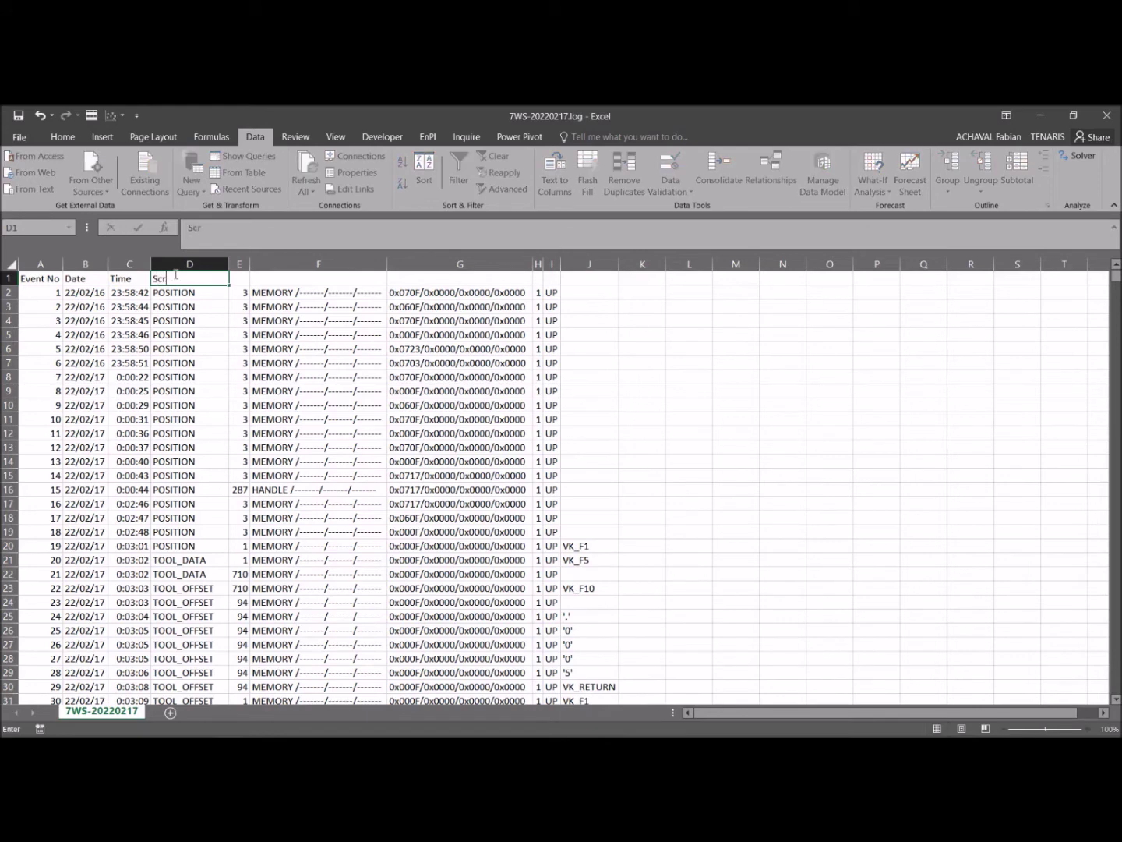
pyautogui.write('een')
# Enter the header Menu in E1, autofit column E to it, and enter the header Running Condition in F1.
pyautogui.click(241, 277)
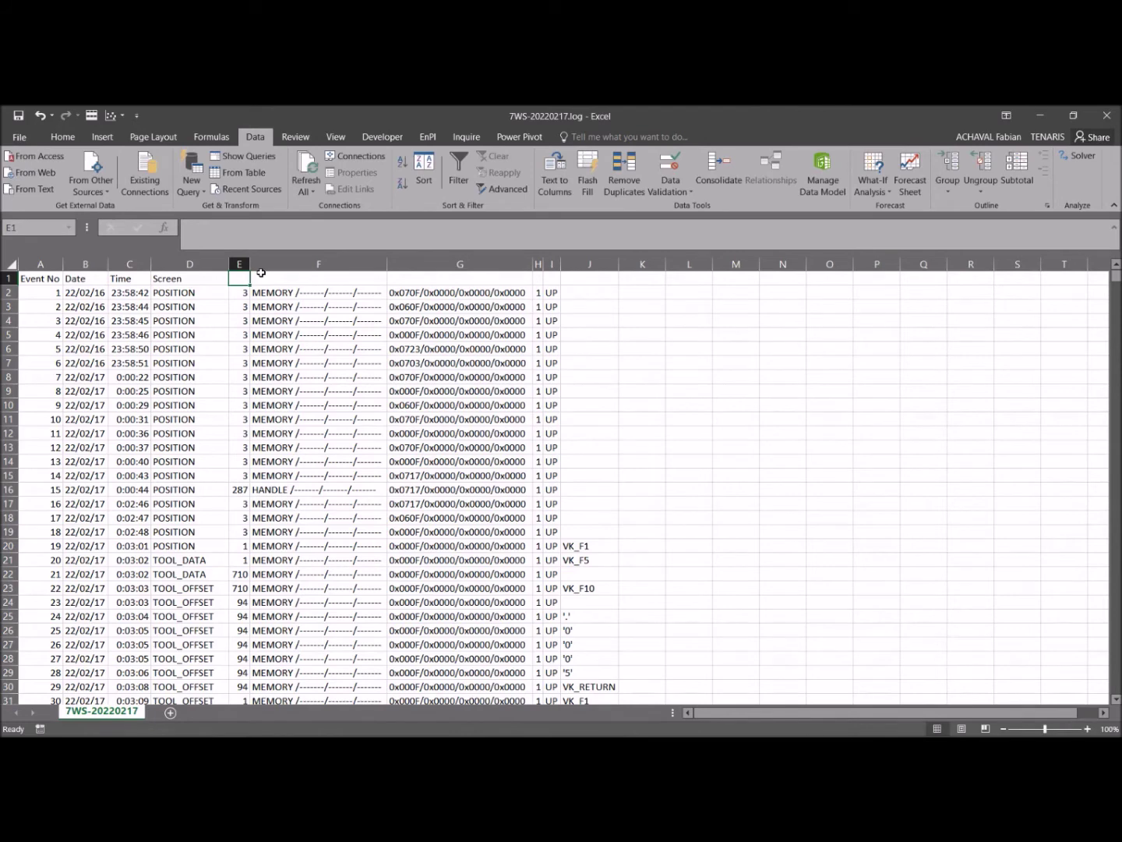
pyautogui.write('Menu')
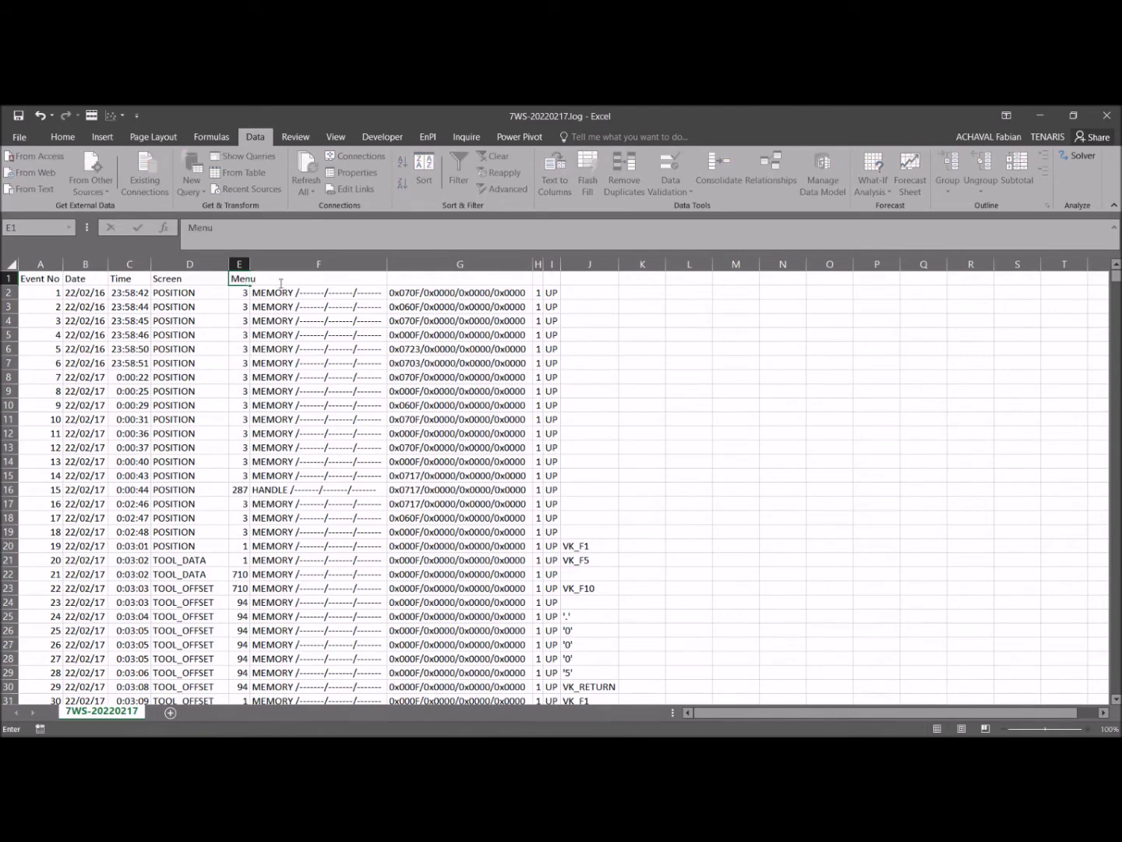
pyautogui.click(255, 264)
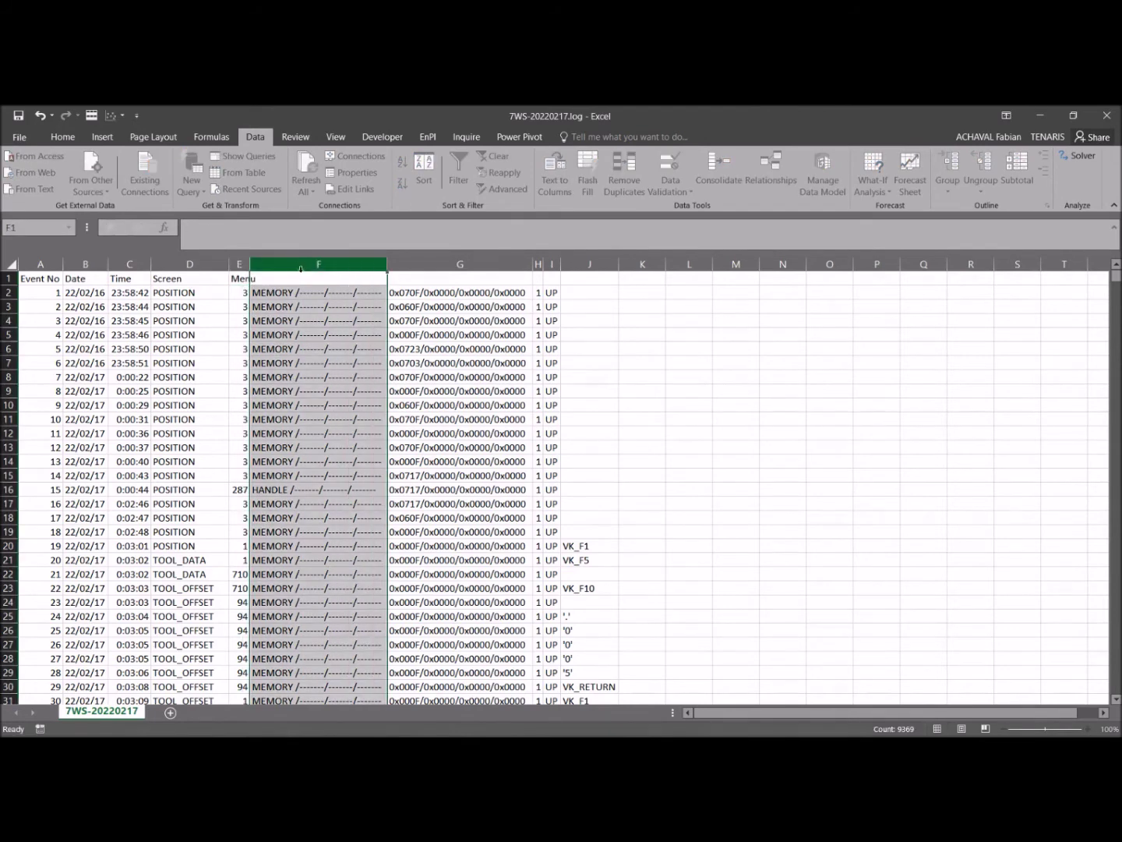
pyautogui.doubleClick(250, 263)
pyautogui.click(297, 282)
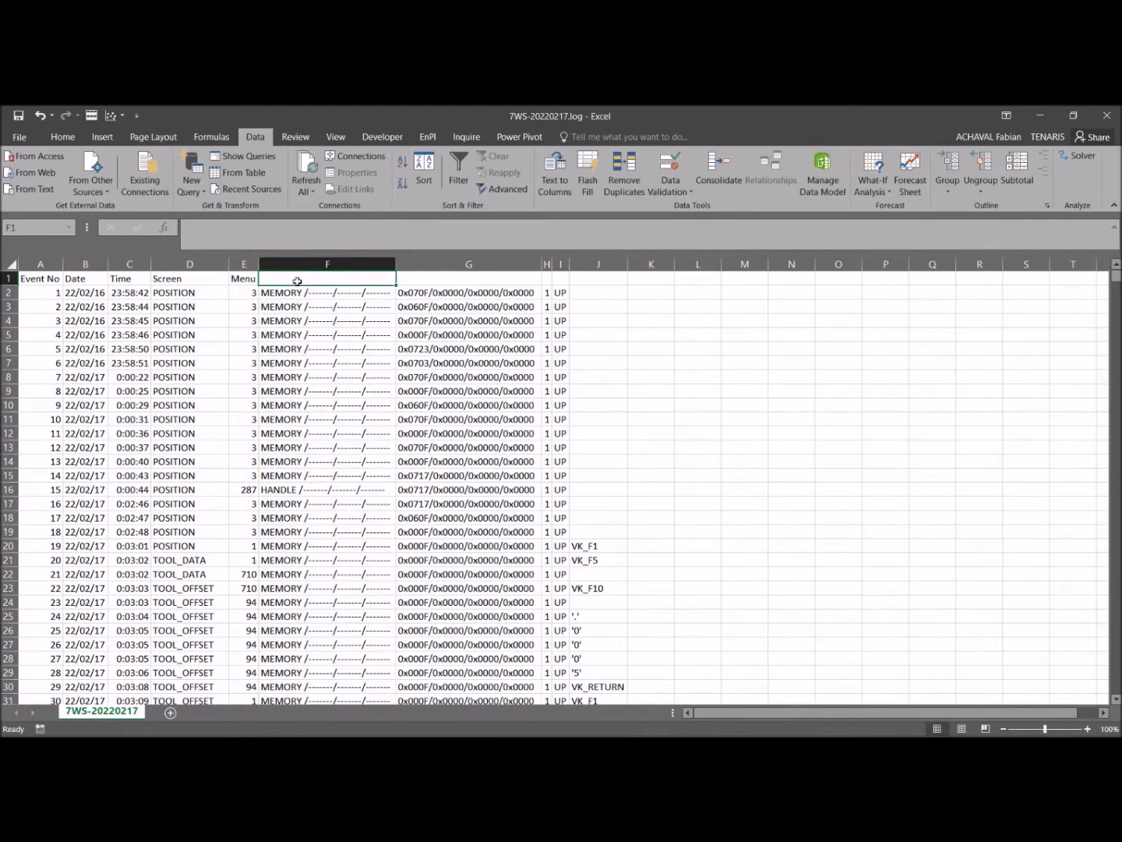
pyautogui.write('Running Co')
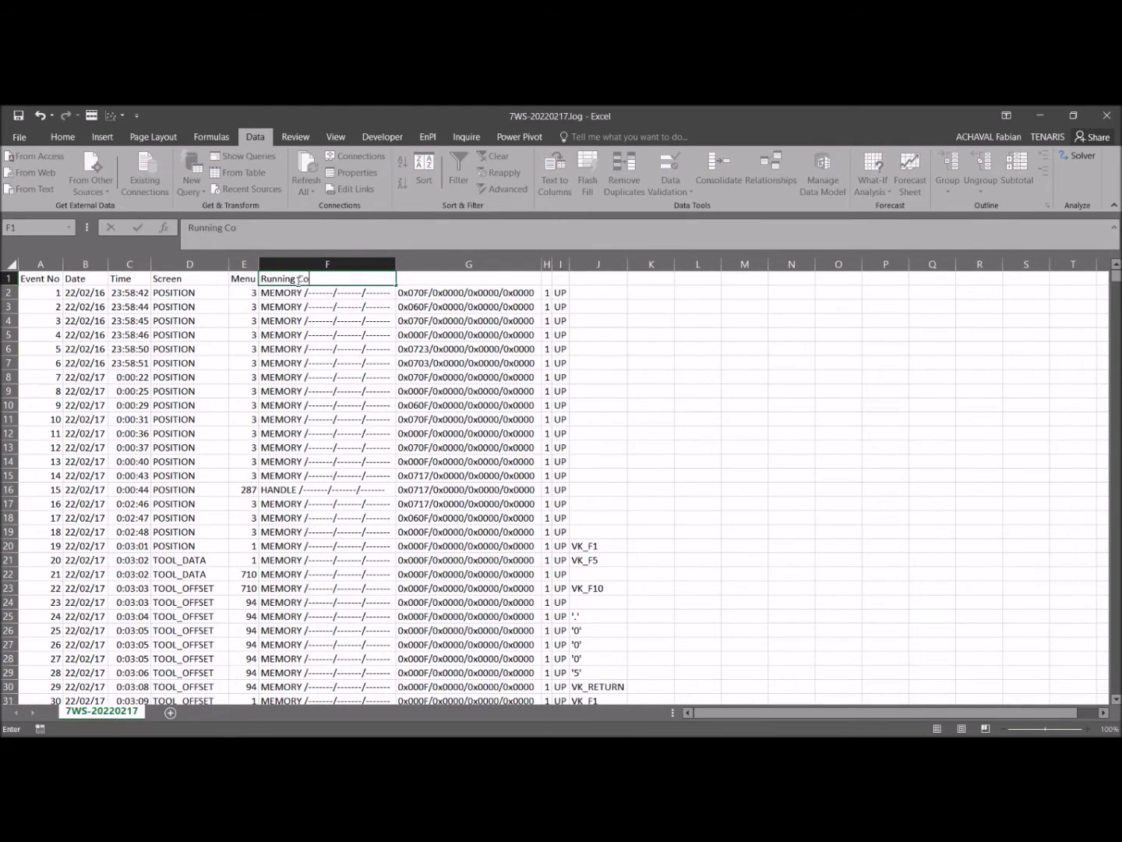
pyautogui.write('ndition')
pyautogui.click(439, 281)
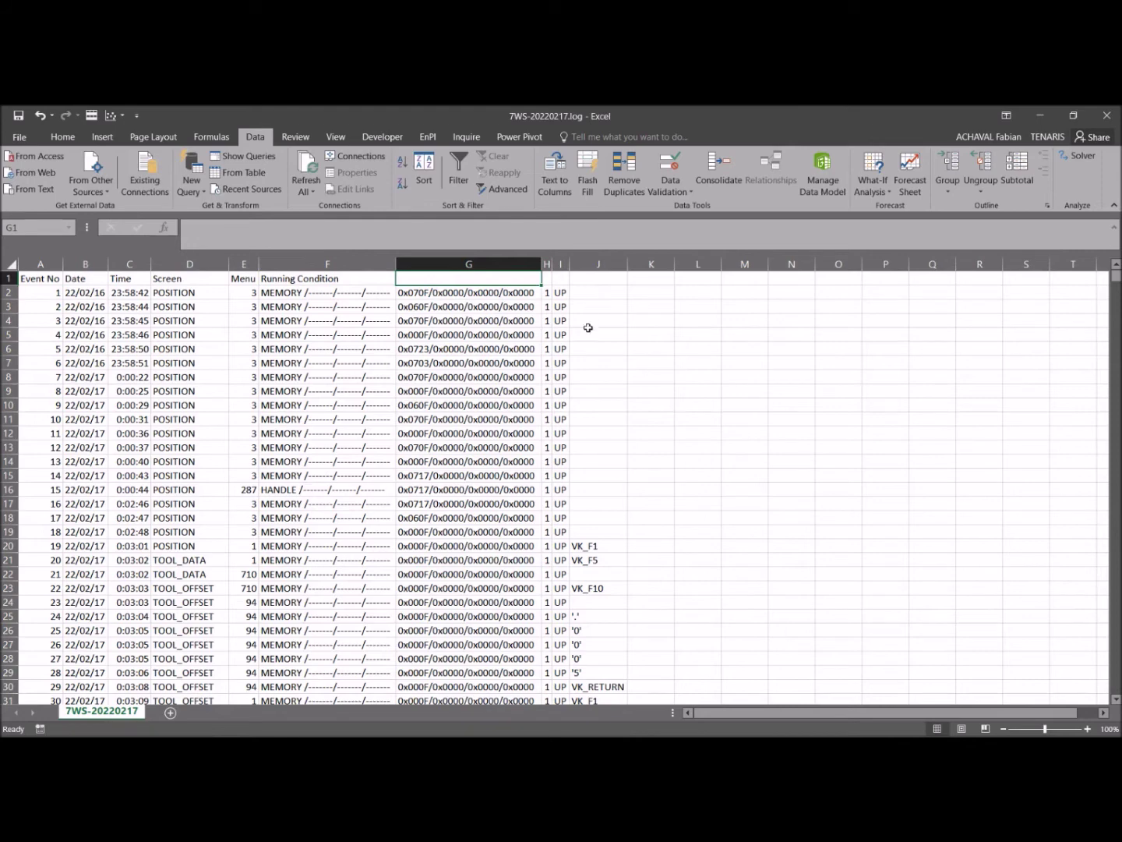
# Enter the header Virtual Key Code in J1 and autofit column J to it.
pyautogui.click(584, 280)
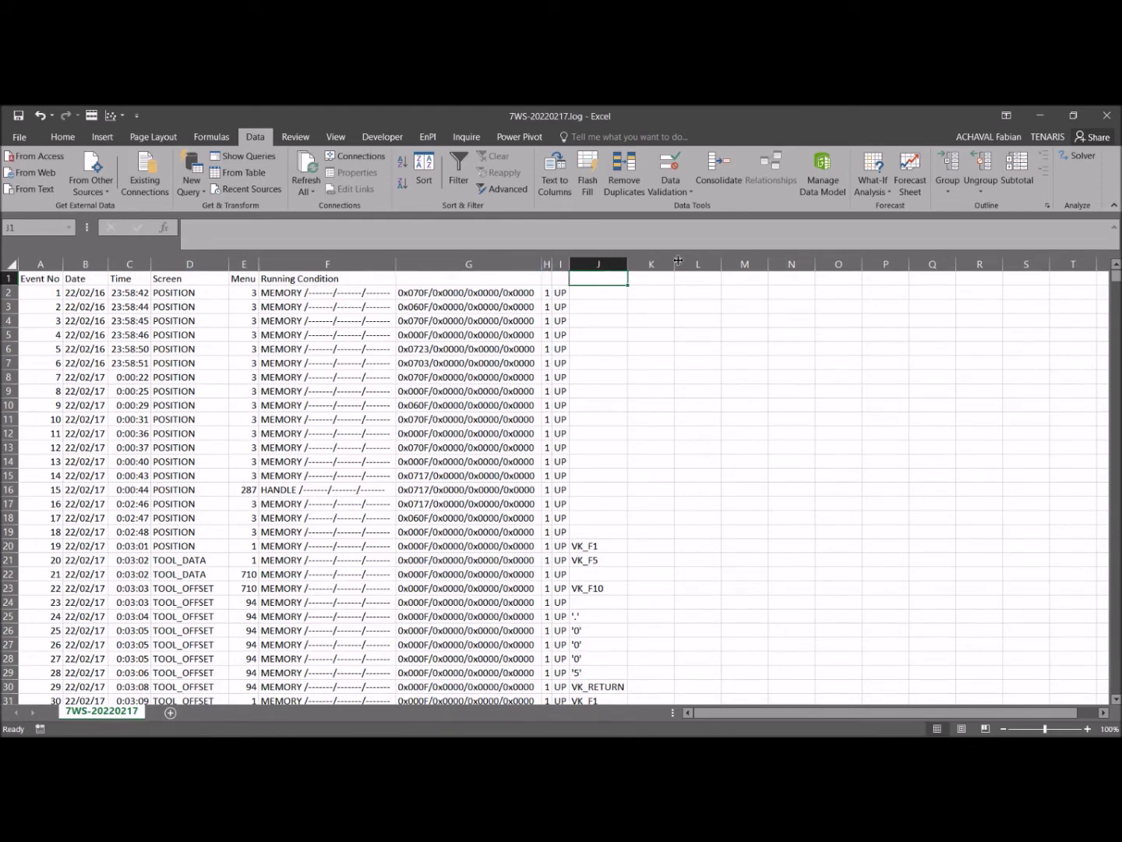
pyautogui.write('Ve')
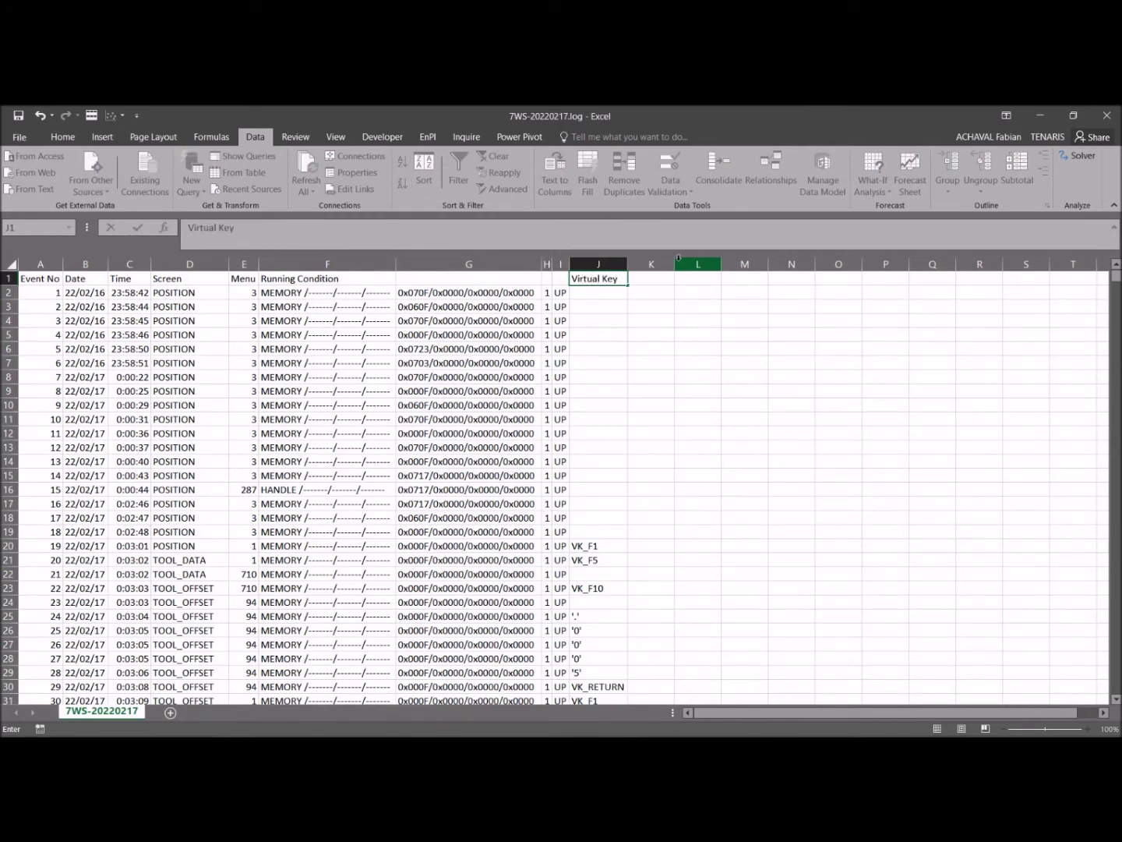
pyautogui.write('rtual Key Code')
pyautogui.press('Return')
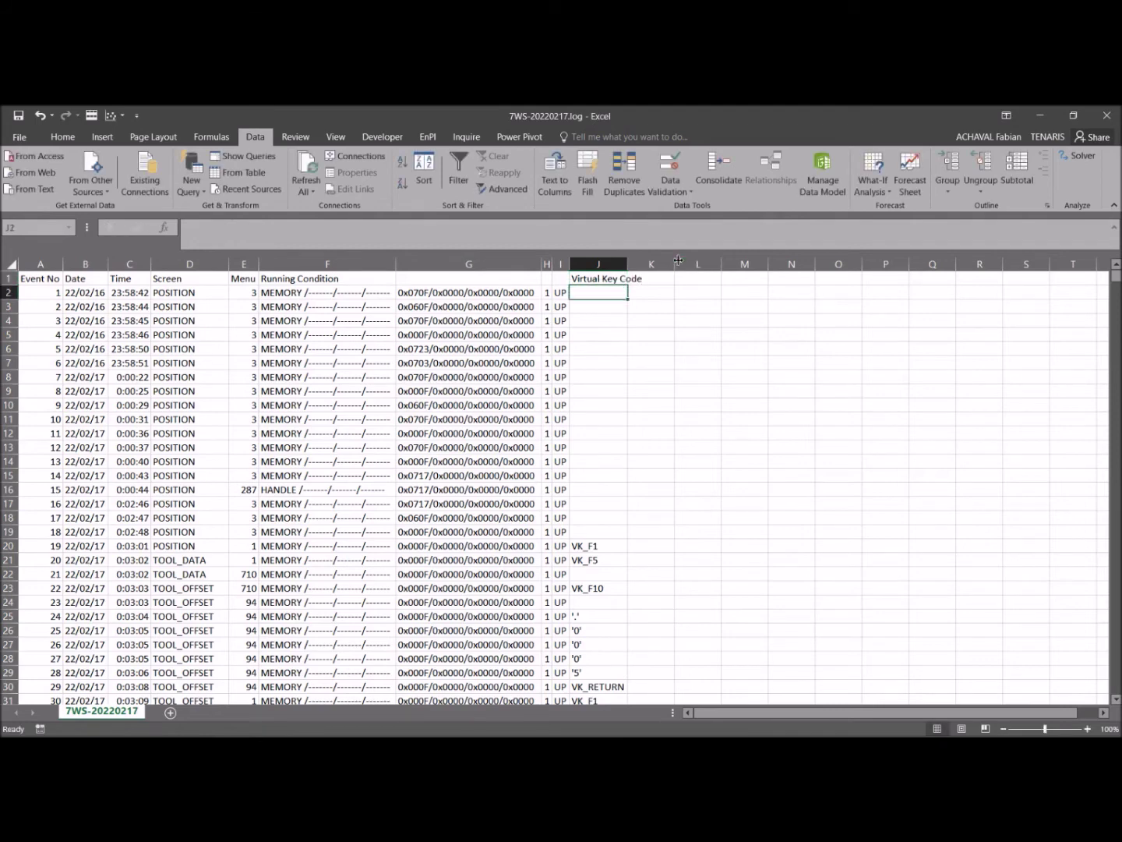
pyautogui.doubleClick(628, 264)
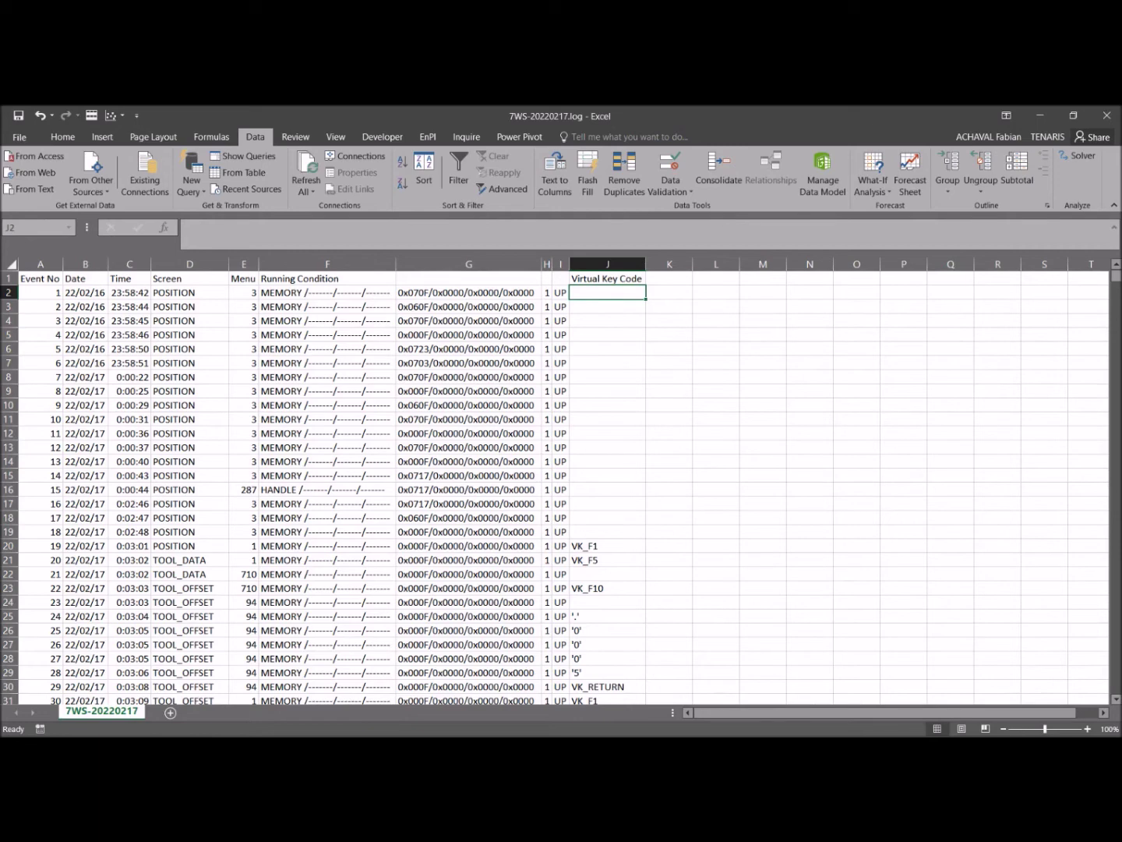
# Browse to the root of drive G: in File Explorer and return to the Excel workbook.
pyautogui.hotkey('alt', 'Tab')
pyautogui.click(1041, 116)
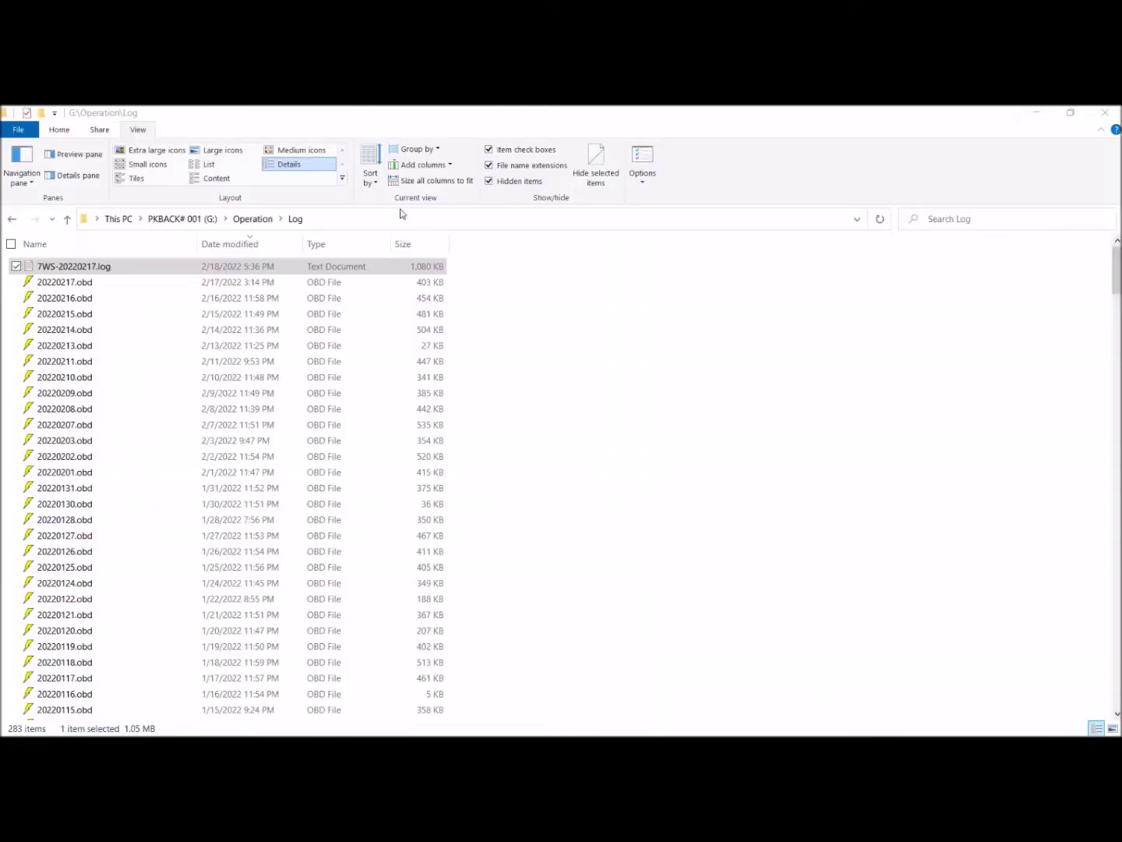
pyautogui.click(67, 220)
pyautogui.click(68, 220)
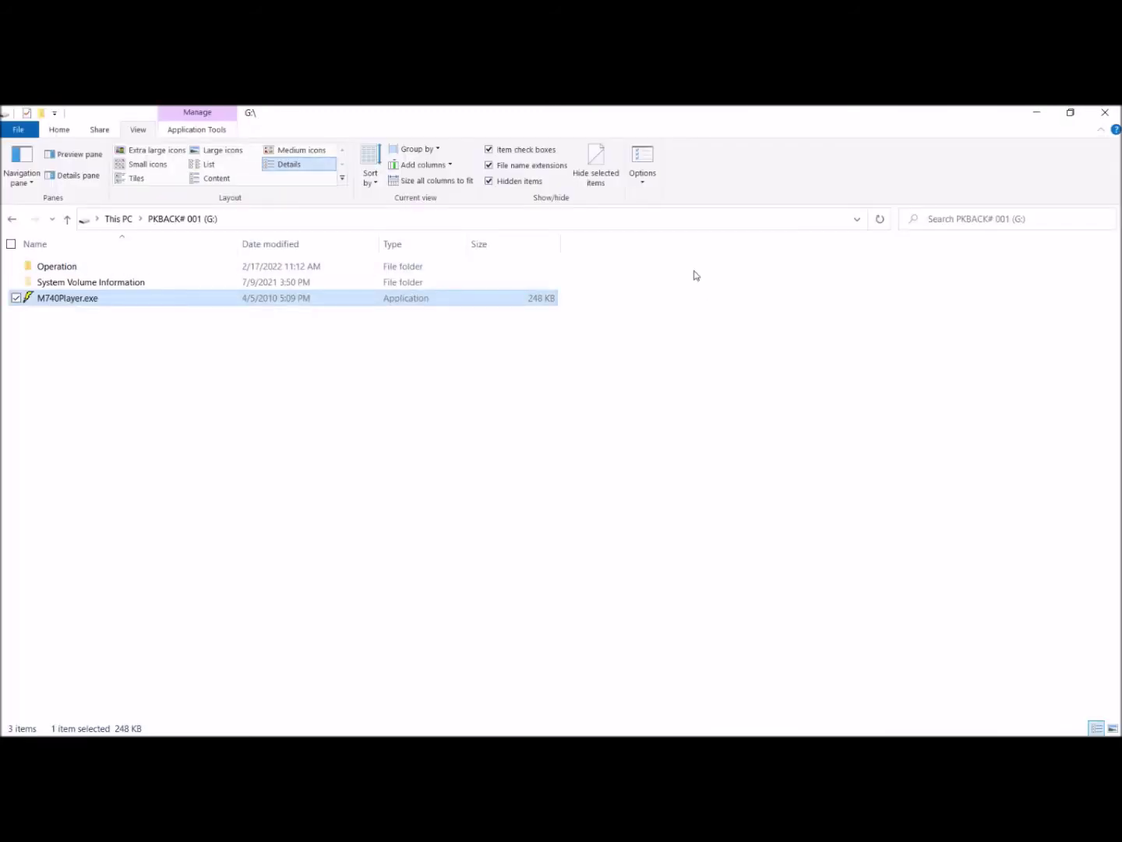
pyautogui.hotkey('alt', 'Tab')
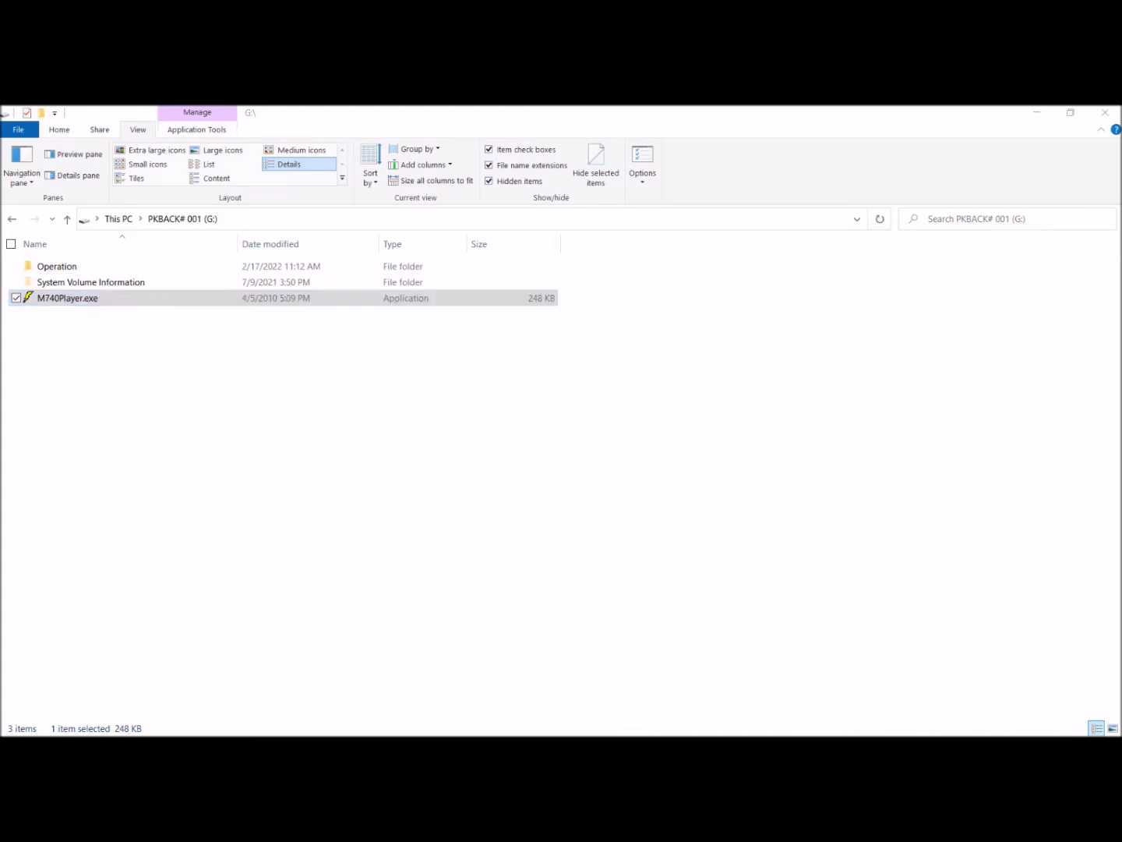
pyautogui.hotkey('alt', 'Tab')
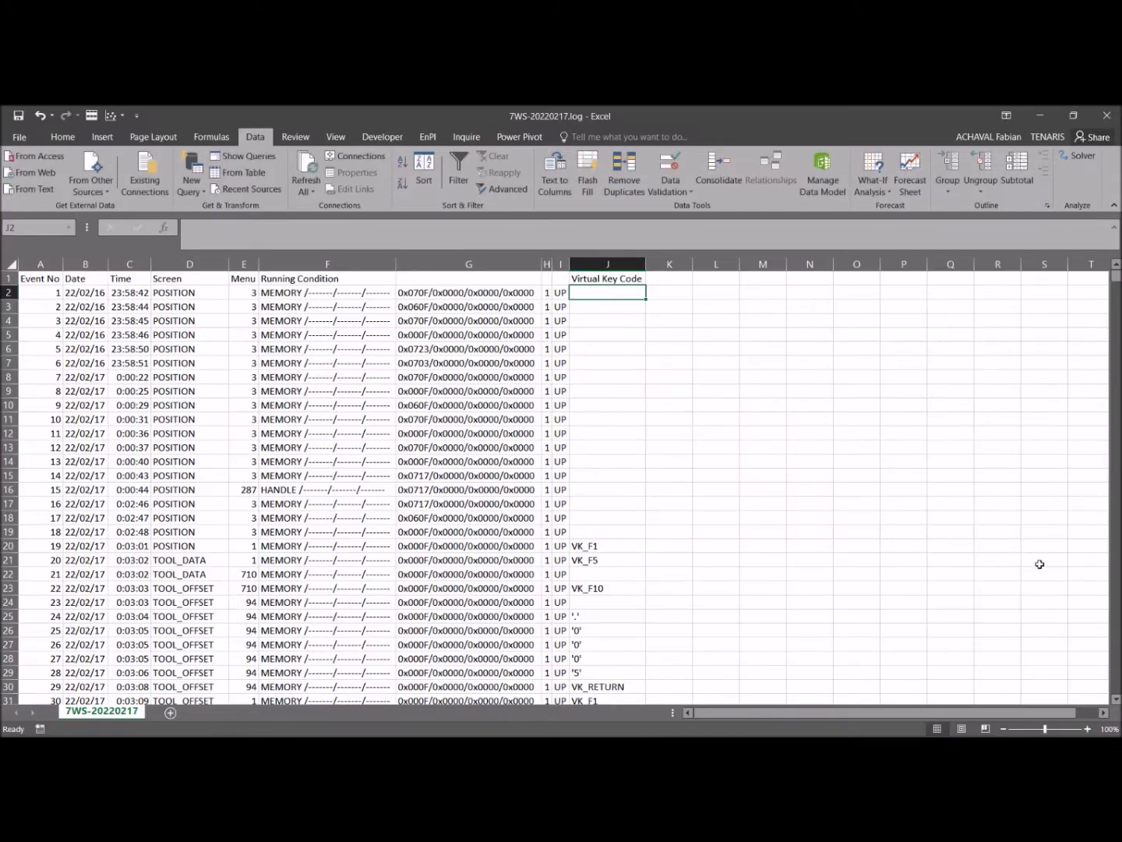
# Move the Running Condition header from F1 to G1 and enter the header CNC Mode in F1.
pyautogui.click(304, 279)
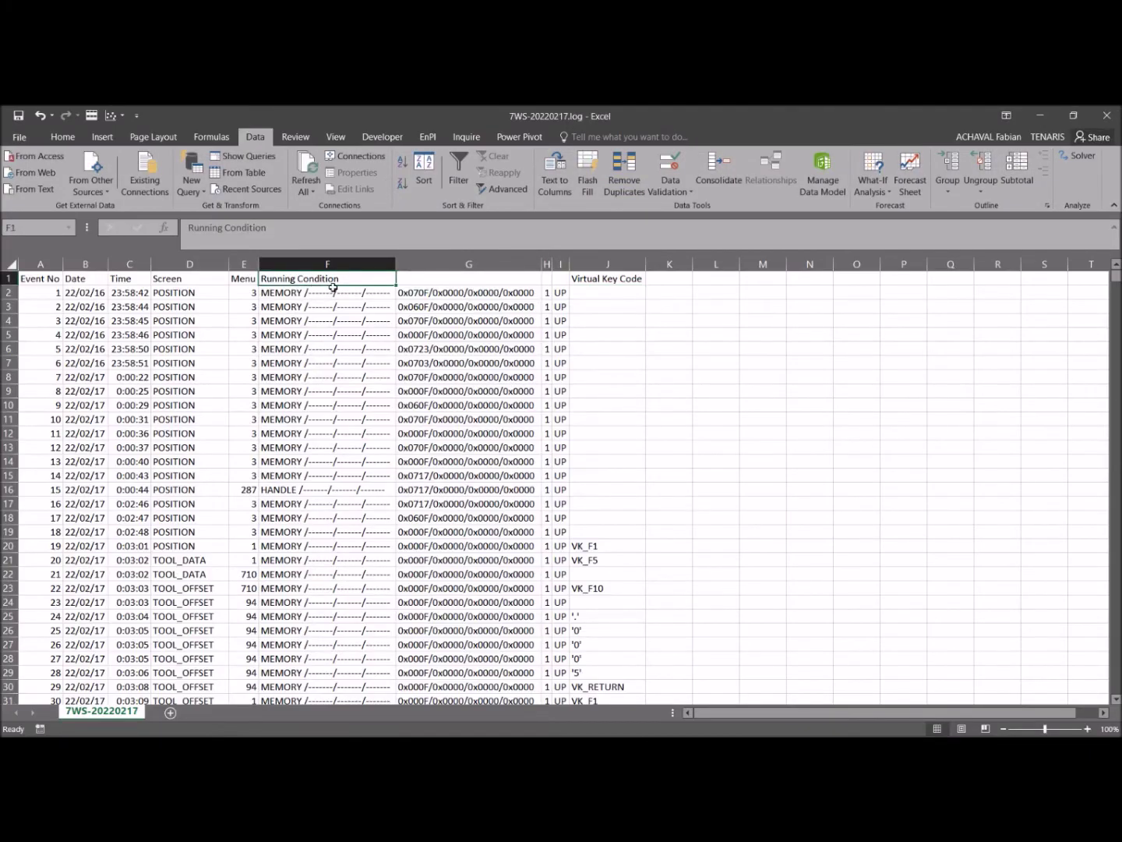
pyautogui.moveTo(337, 287); pyautogui.dragTo(458, 283)
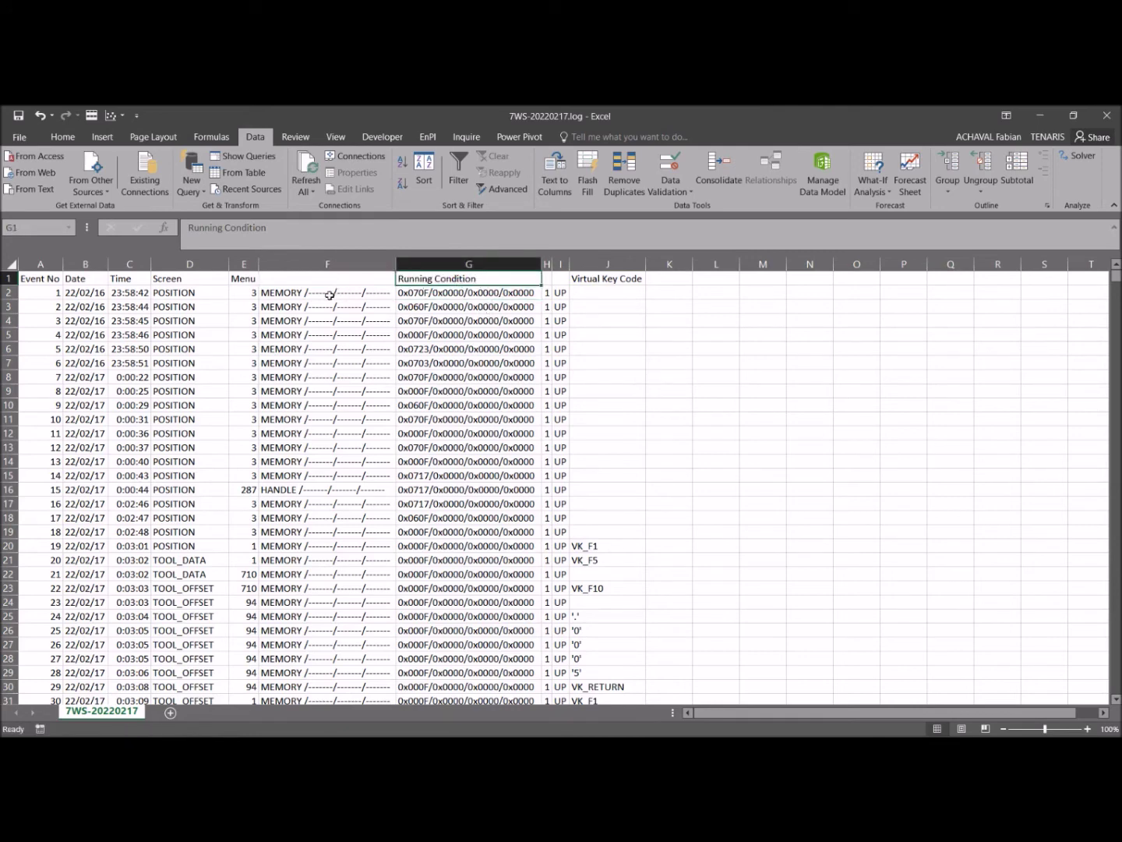
pyautogui.doubleClick(318, 282)
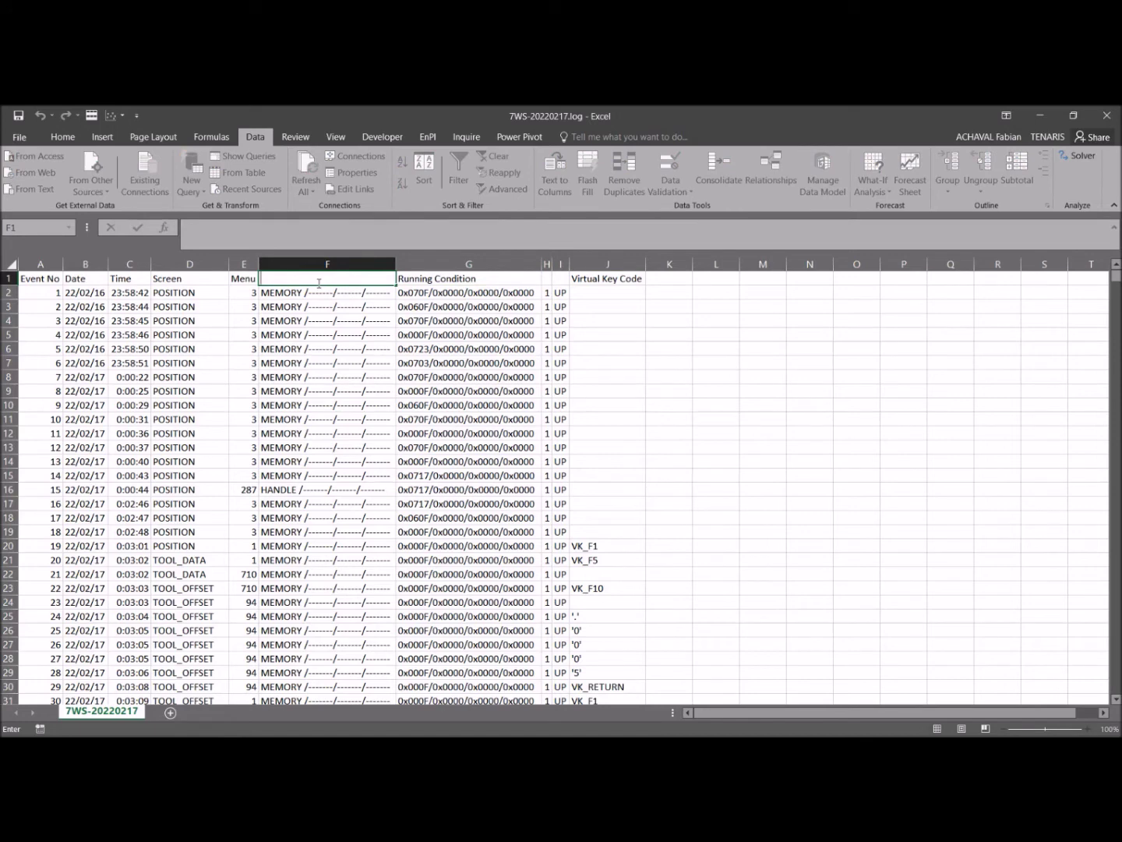
pyautogui.write('CNC Mode')
pyautogui.click(478, 279)
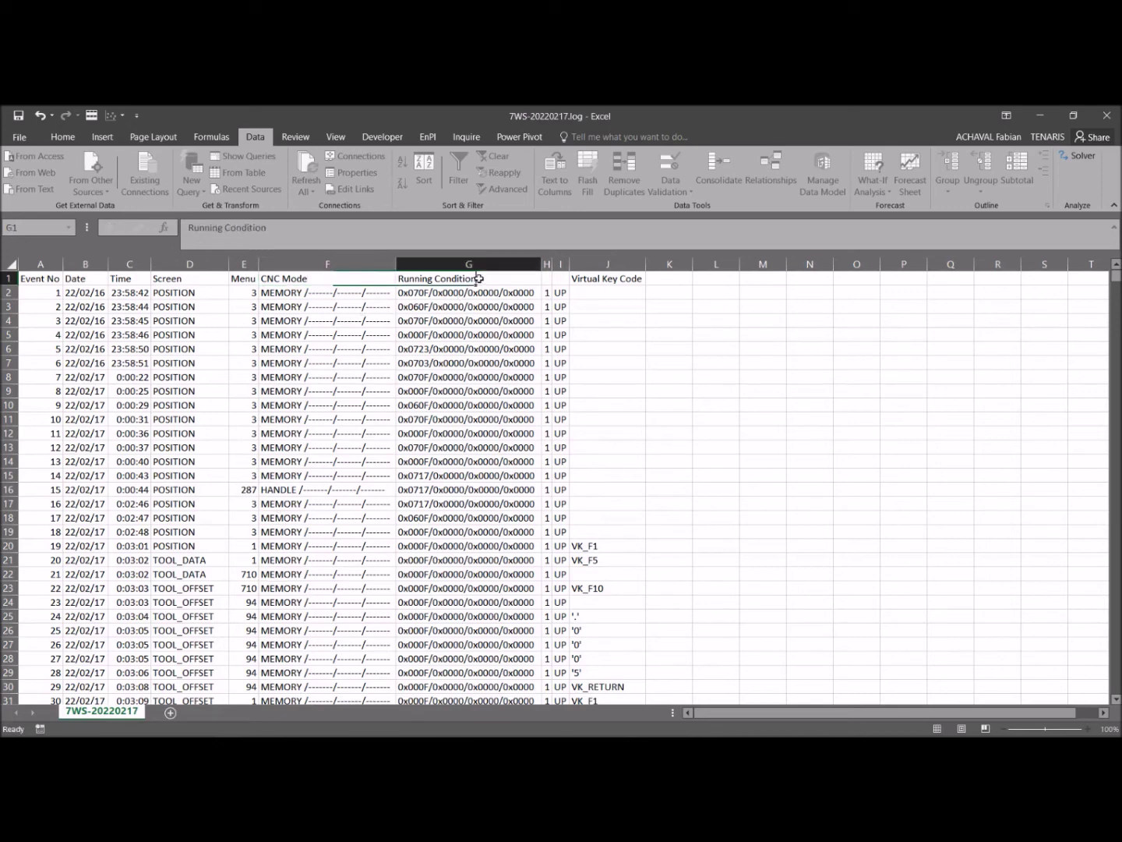
# Enter the header HD in H1 and autofit column H to it.
pyautogui.click(548, 281)
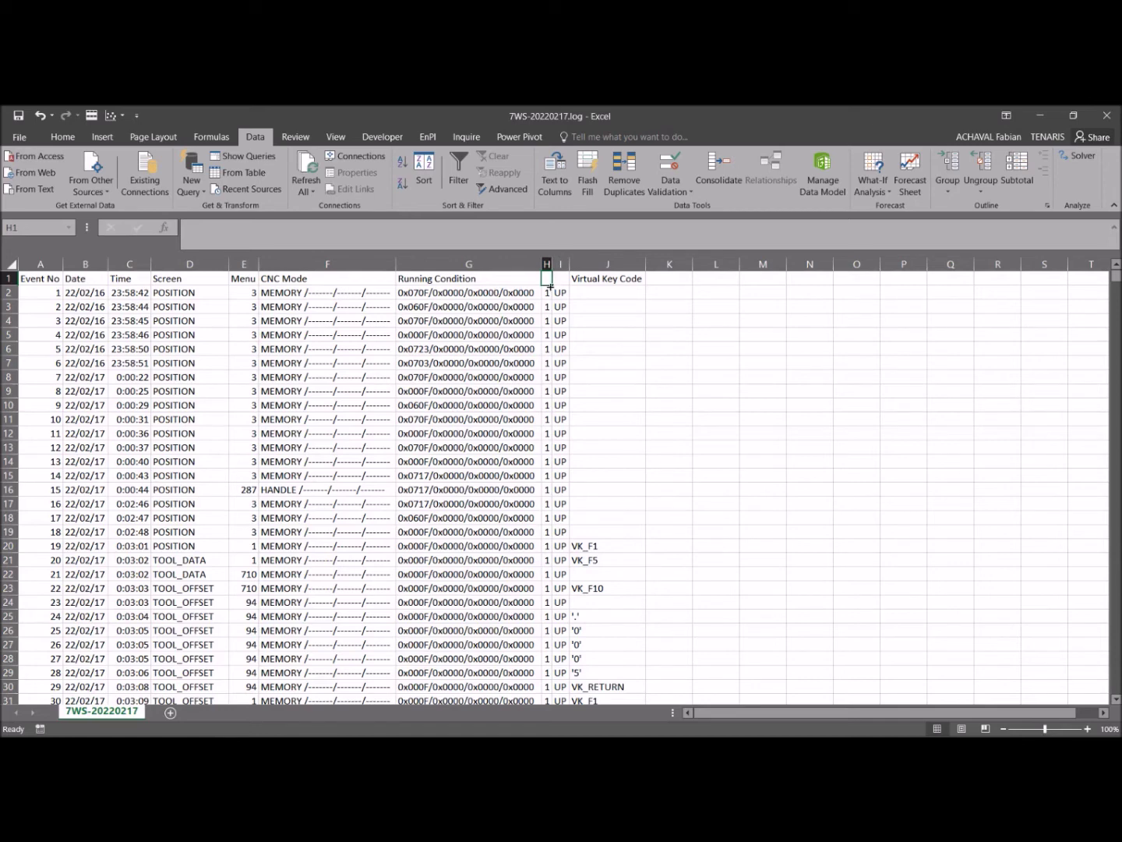
pyautogui.write('HD')
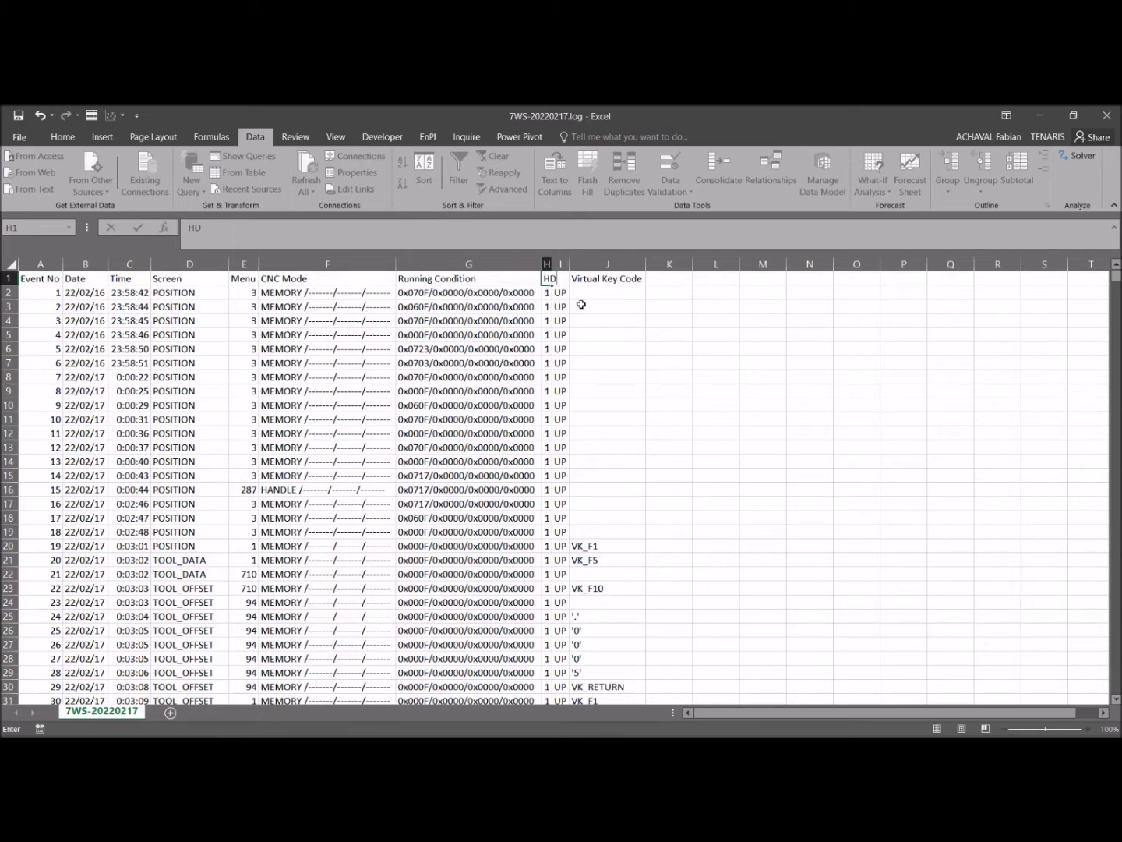
pyautogui.click(583, 279)
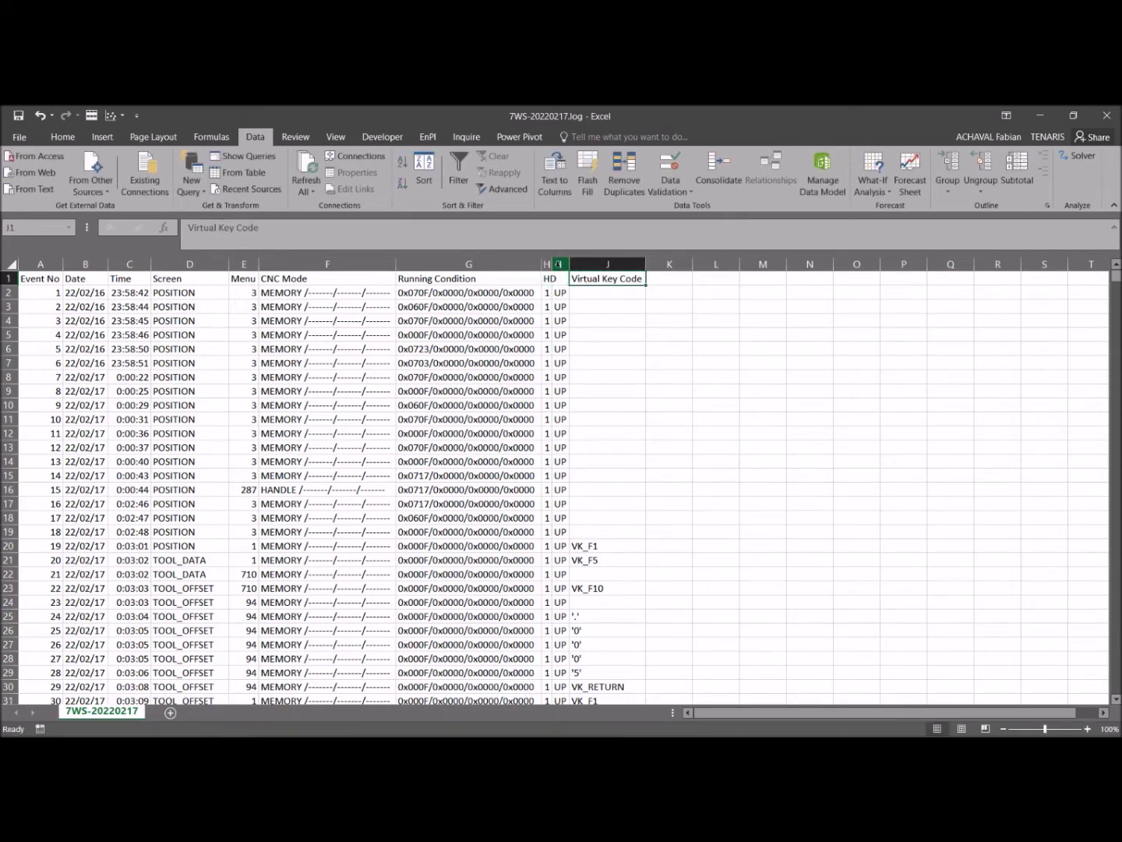
pyautogui.doubleClick(553, 264)
# Enter the header TR in I1.
pyautogui.click(571, 281)
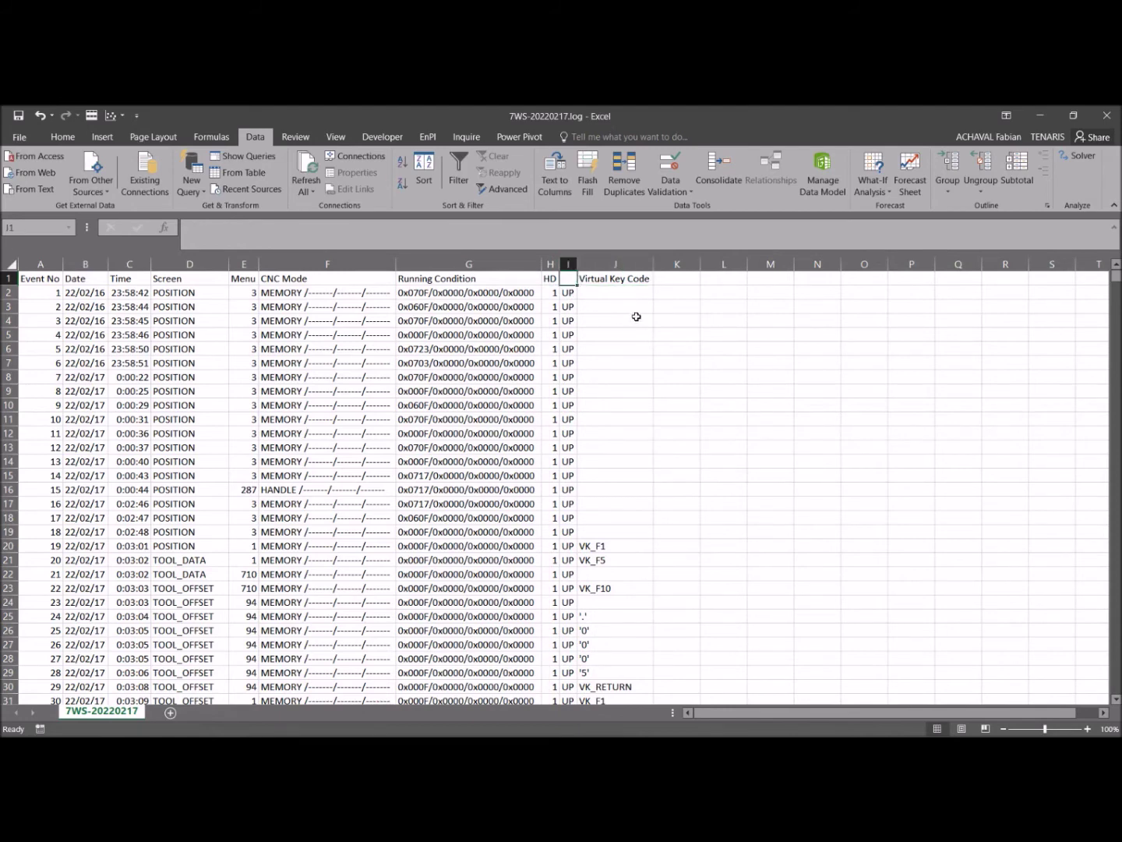
pyautogui.write('TR')
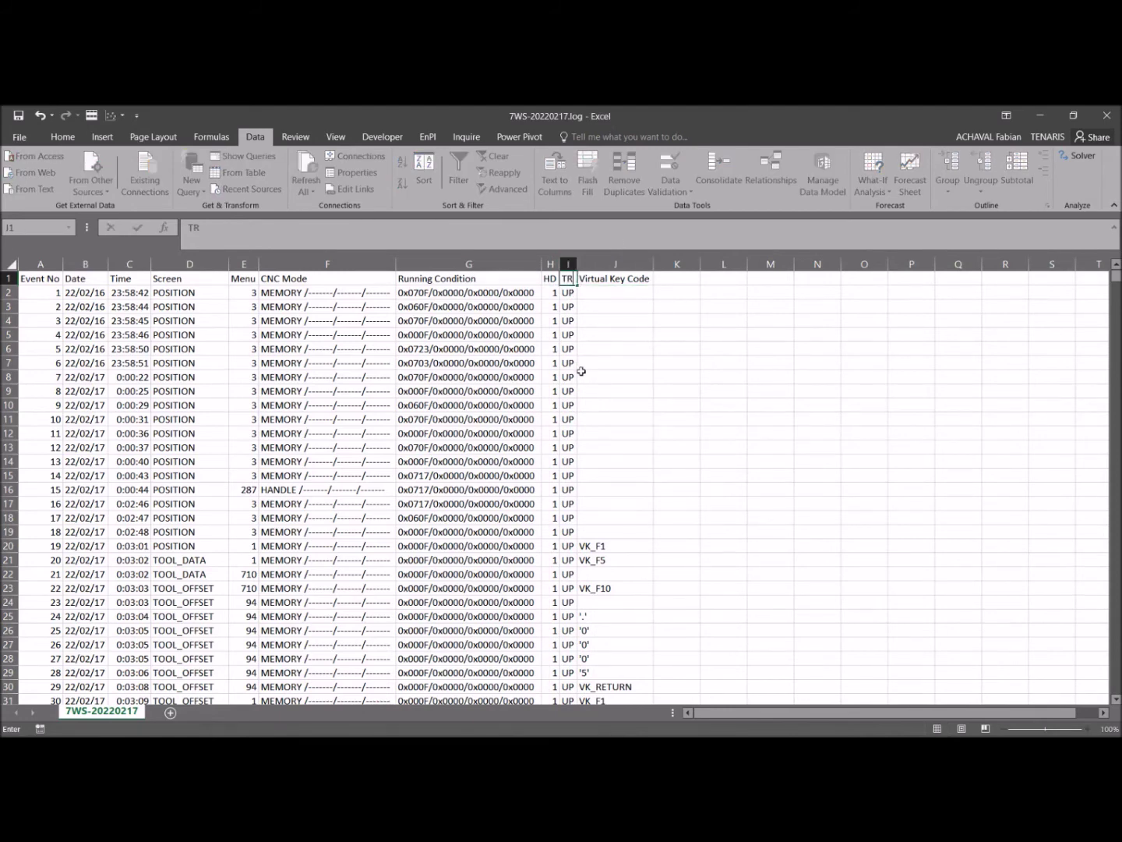
pyautogui.click(582, 374)
pyautogui.click(568, 320)
pyautogui.click(568, 282)
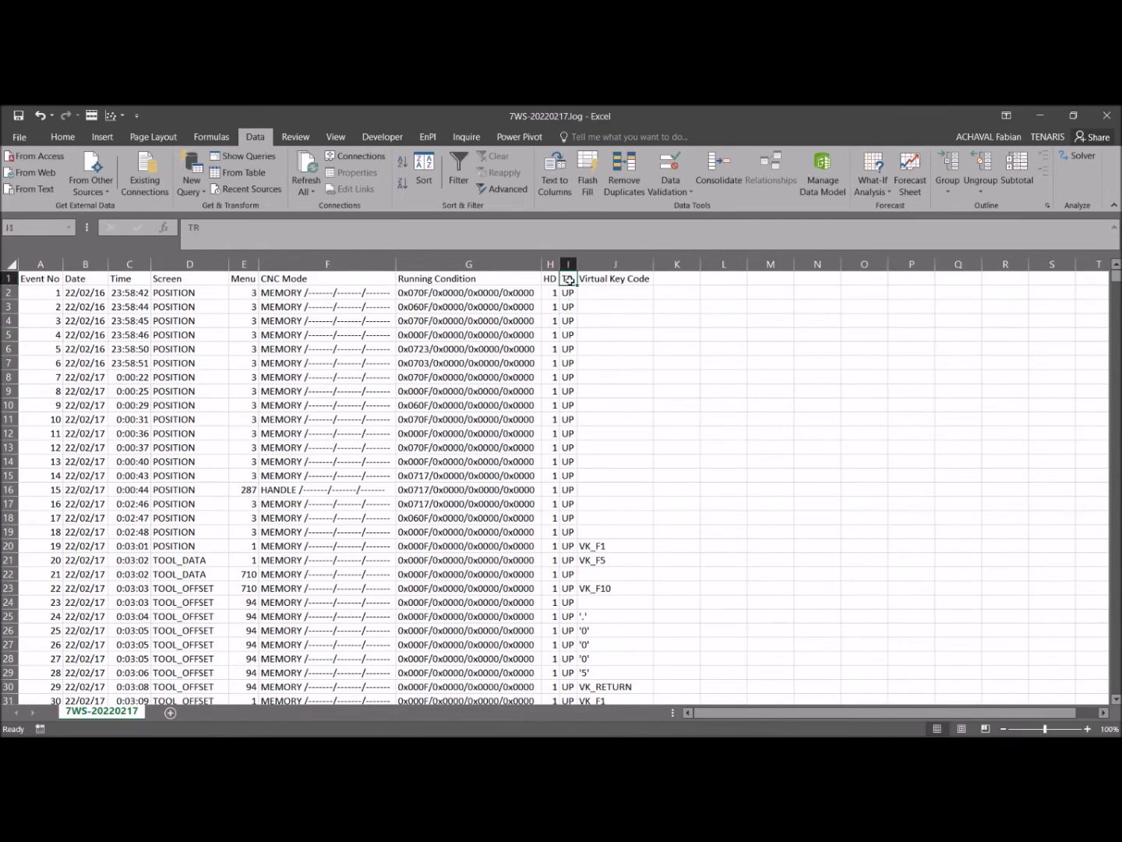
# Convert the whole log range starting at A1 into a table, using row 1 as its headers.
pyautogui.scroll(-2, 574, 505)
pyautogui.scroll(2, 574, 505)
pyautogui.click(41, 278)
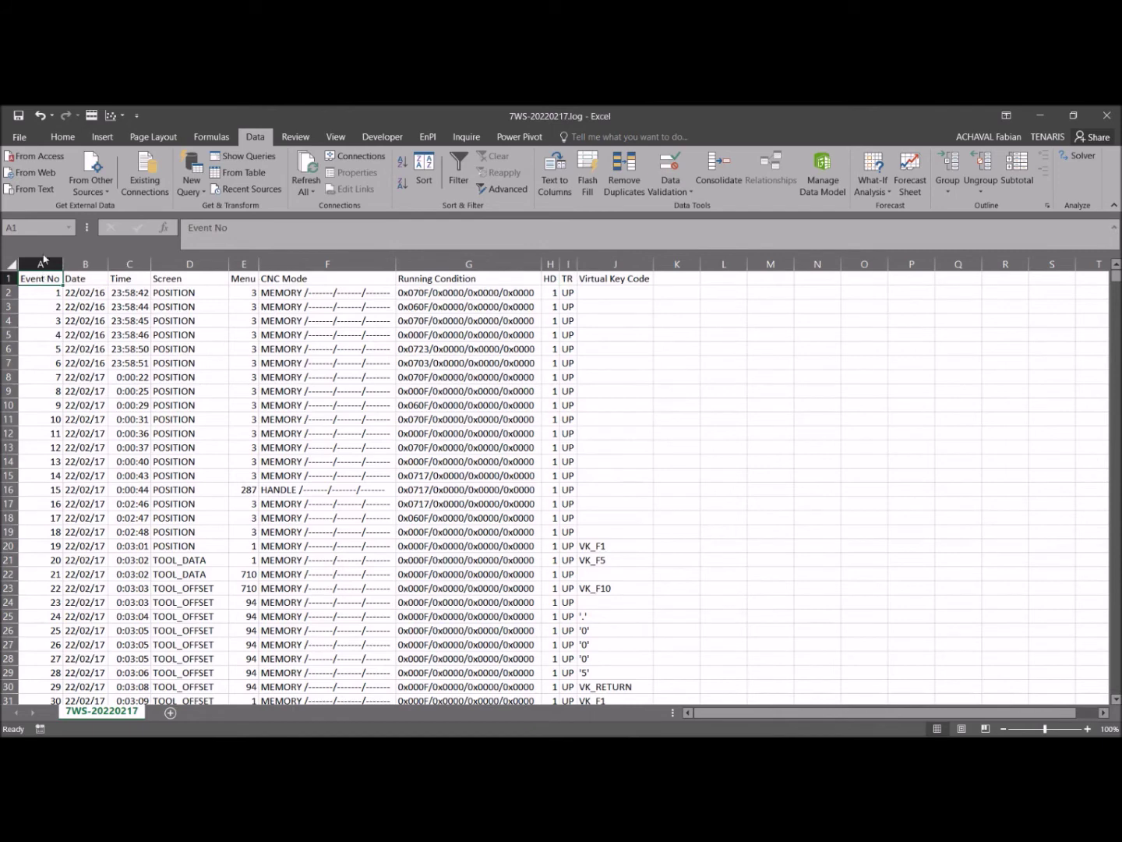
pyautogui.click(64, 140)
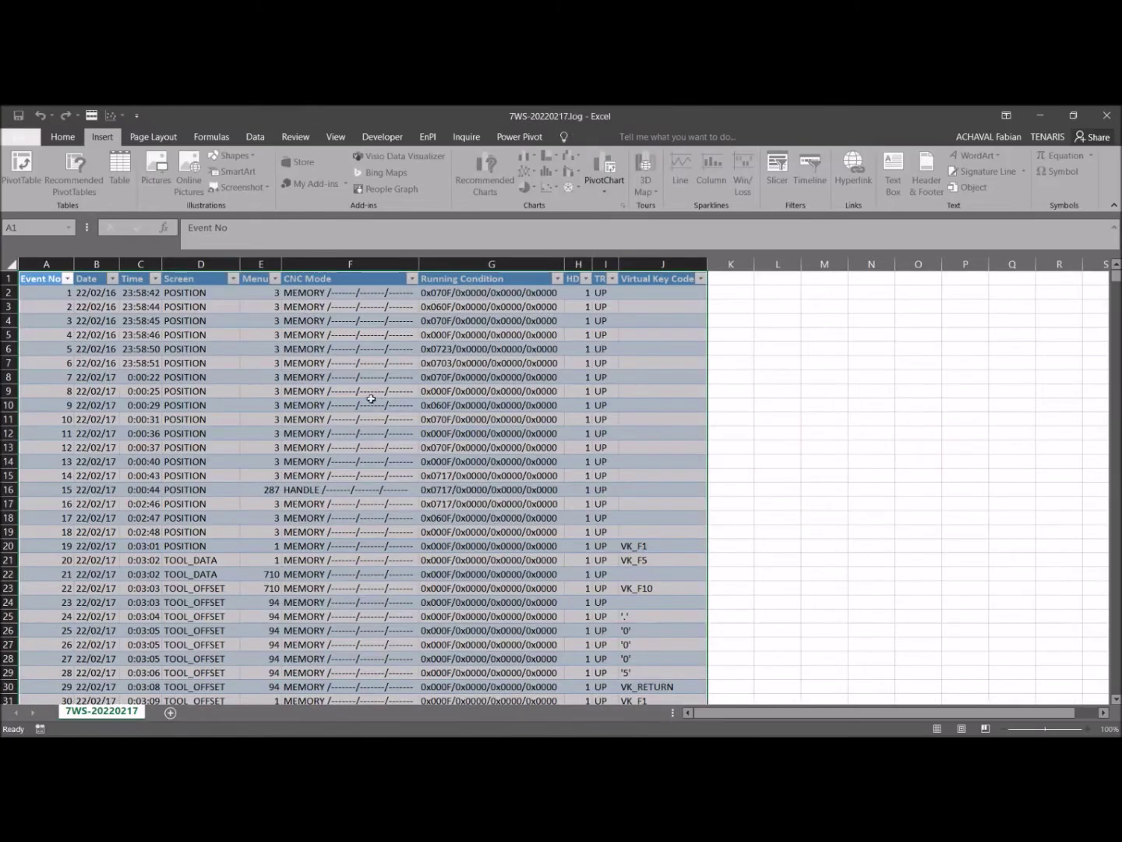
pyautogui.click(286, 346)
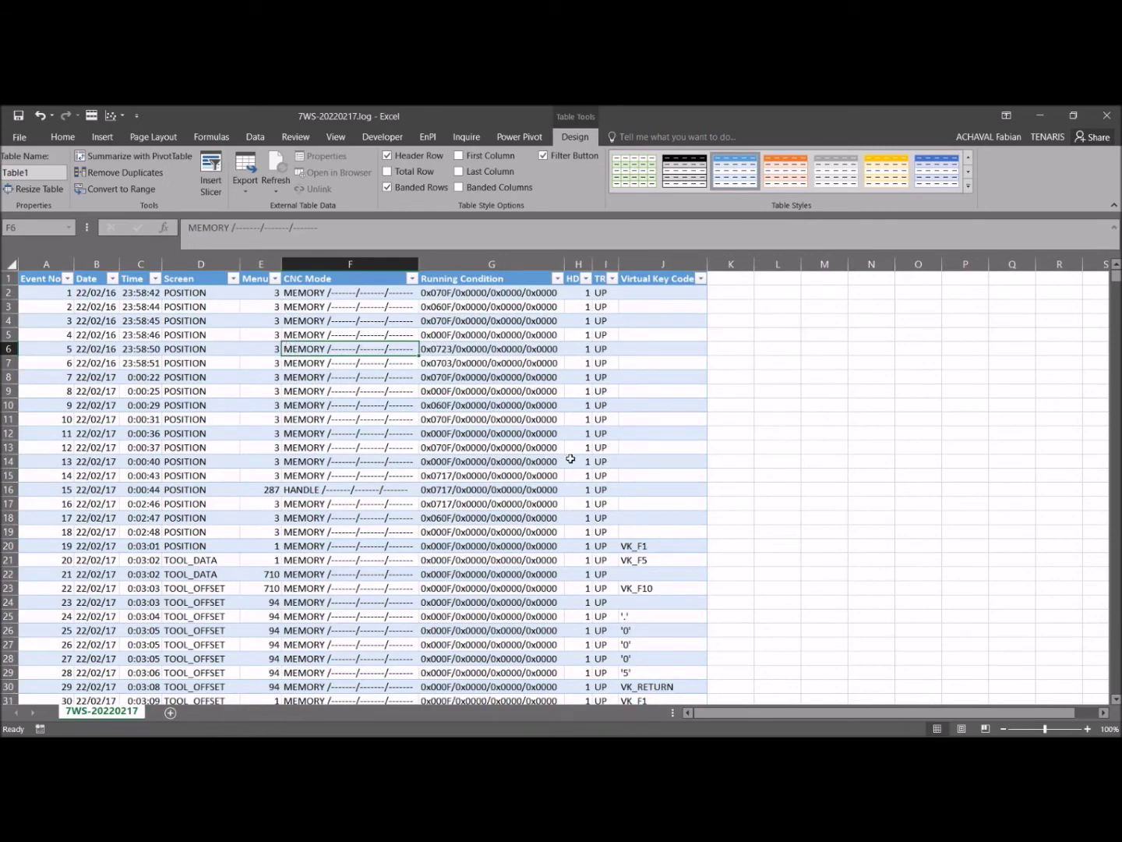
# Examine the tool data and tool offset events with their virtual key codes in rows 21 to 31.
pyautogui.scroll(-4, 573, 460)
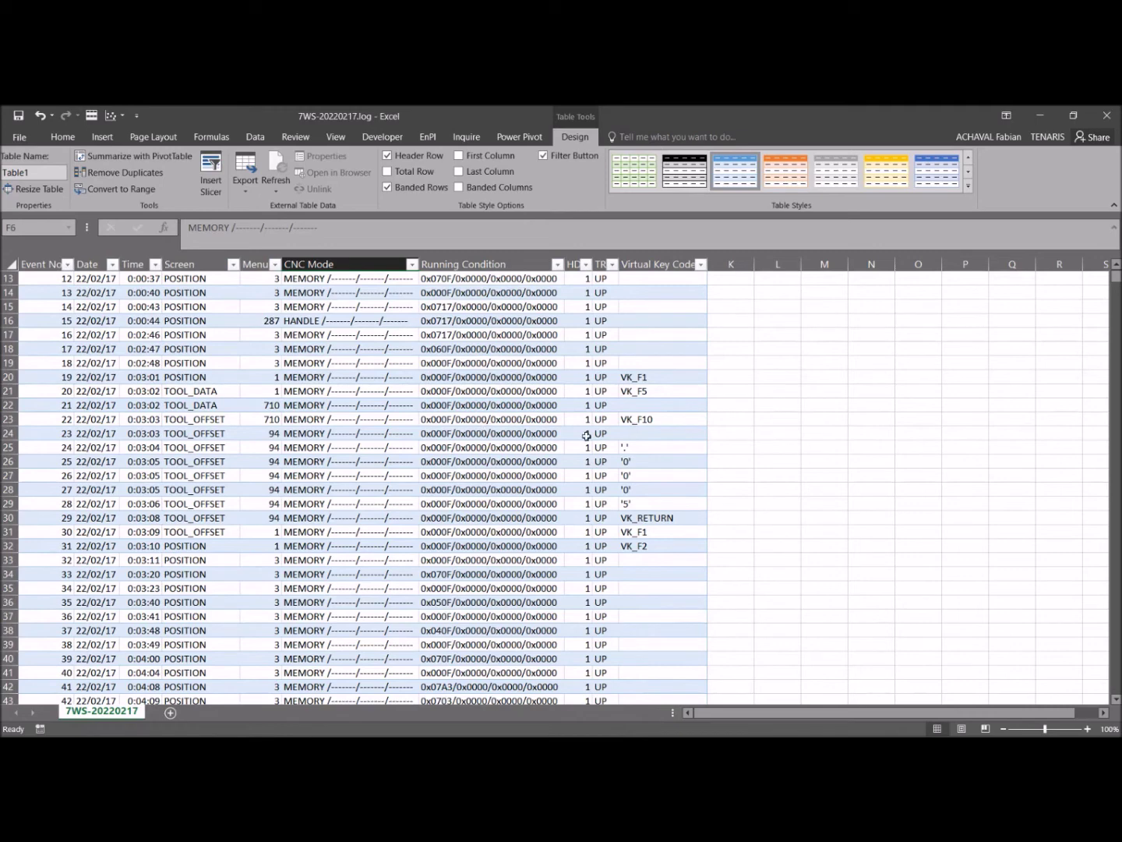
pyautogui.moveTo(188, 391); pyautogui.dragTo(632, 531)
pyautogui.click(639, 434)
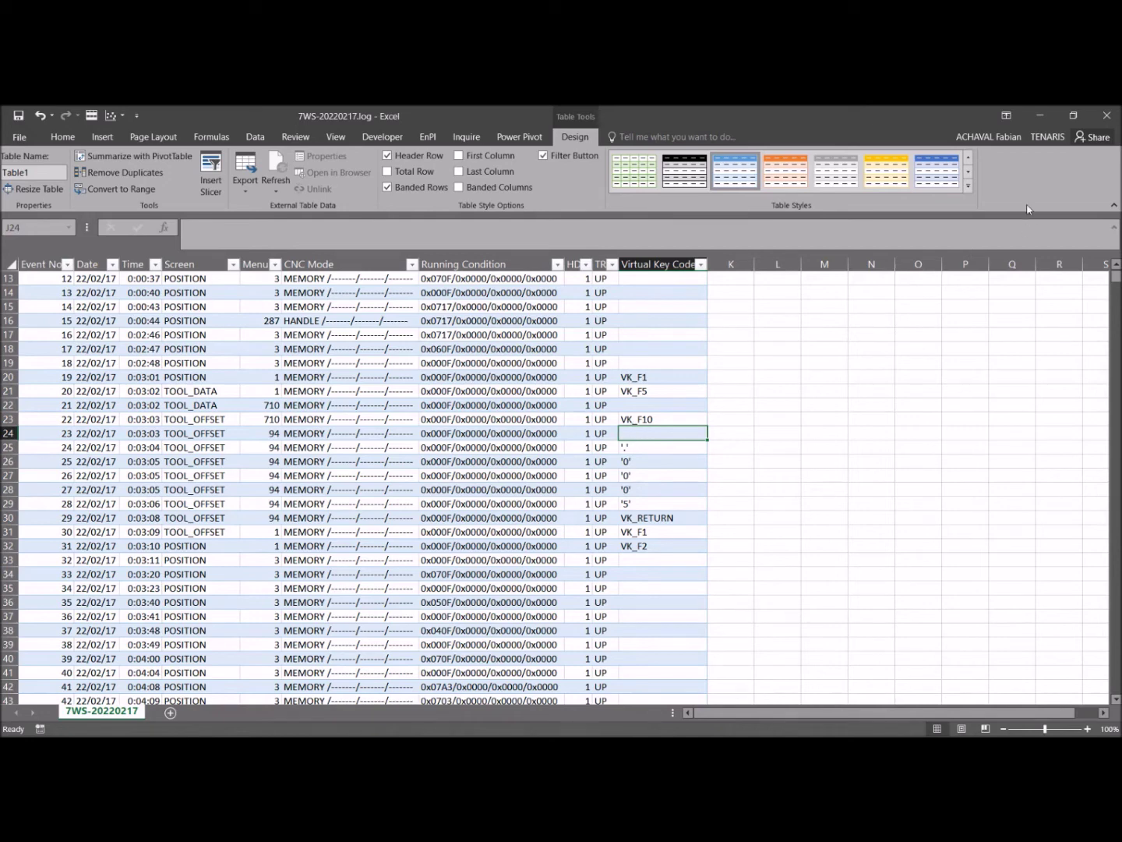
# Switch to M740Player and open the data file 20220210.obd from the Log folder.
pyautogui.click(1045, 118)
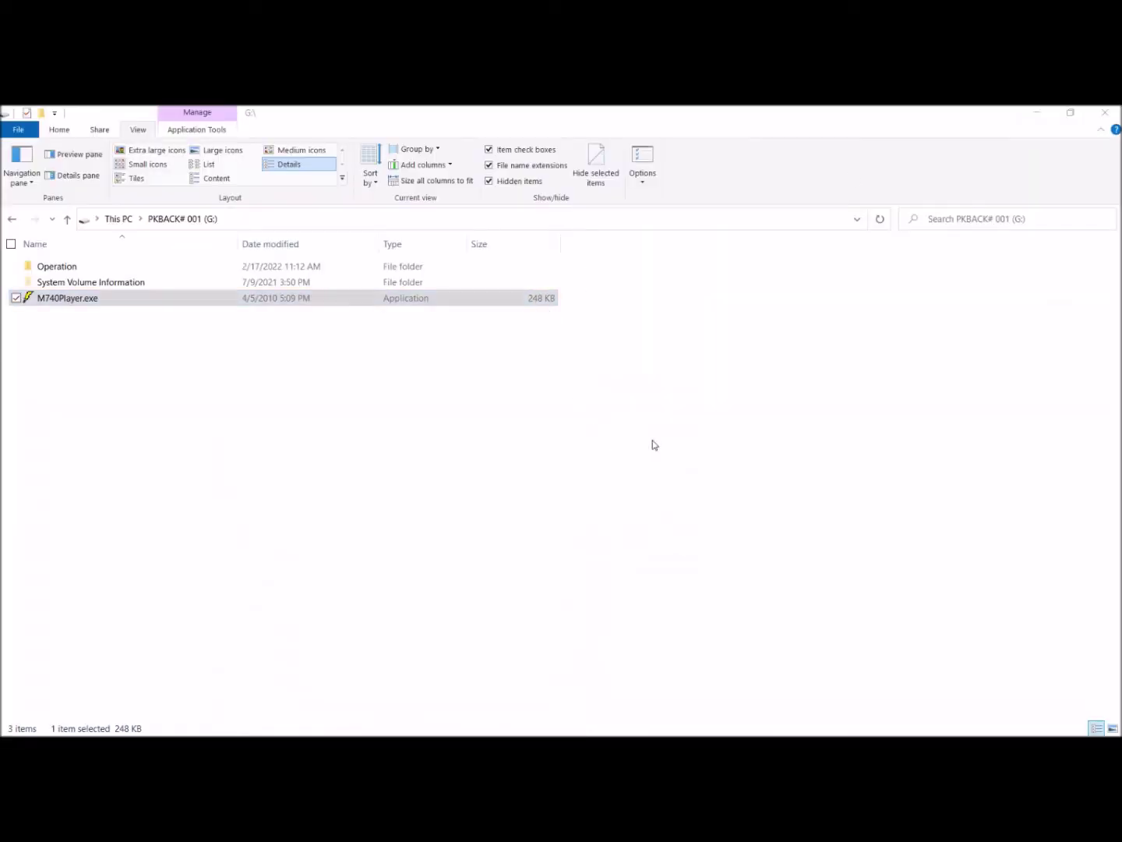
pyautogui.hotkey('alt', 'Tab')
pyautogui.hotkey('alt', 'Tab')
pyautogui.hotkey('alt', 'Tab')
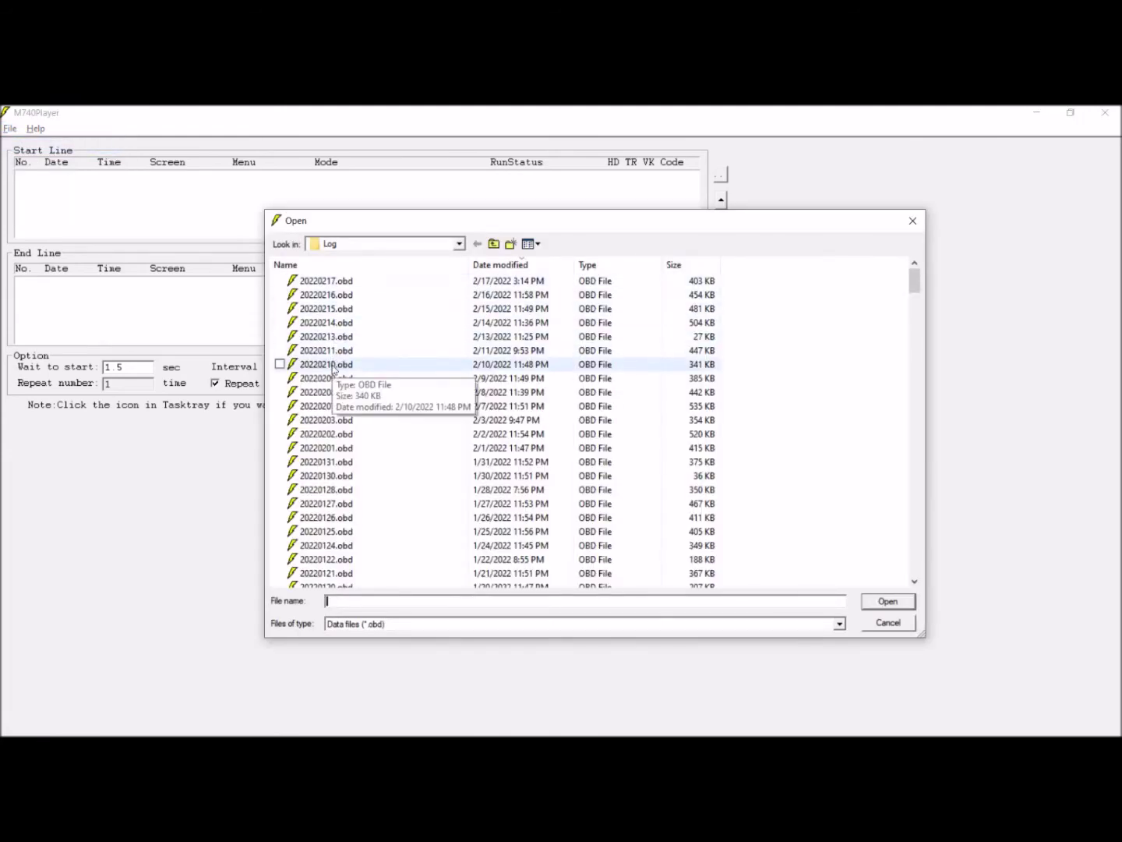
pyautogui.doubleClick(332, 365)
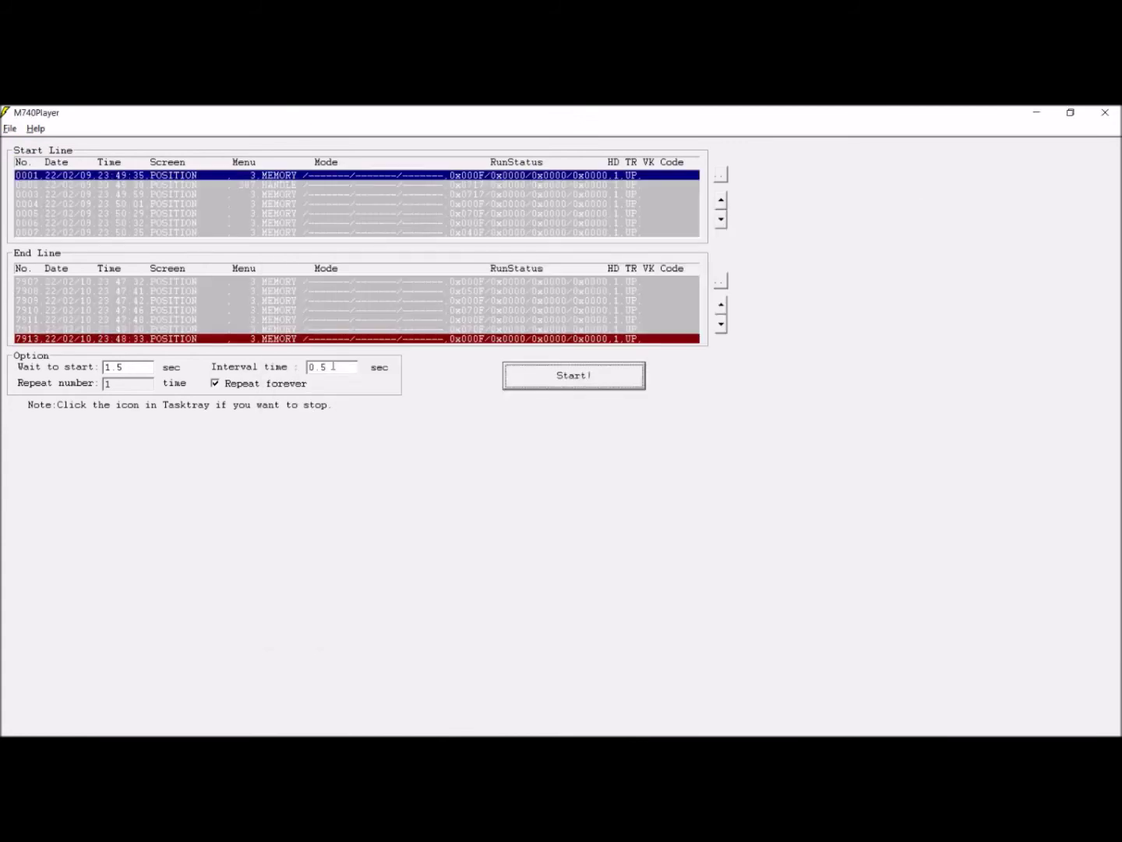
# Save the loaded log as a text log in the Log folder, basing its file name on 7WS-20220217.log.
pyautogui.click(10, 129)
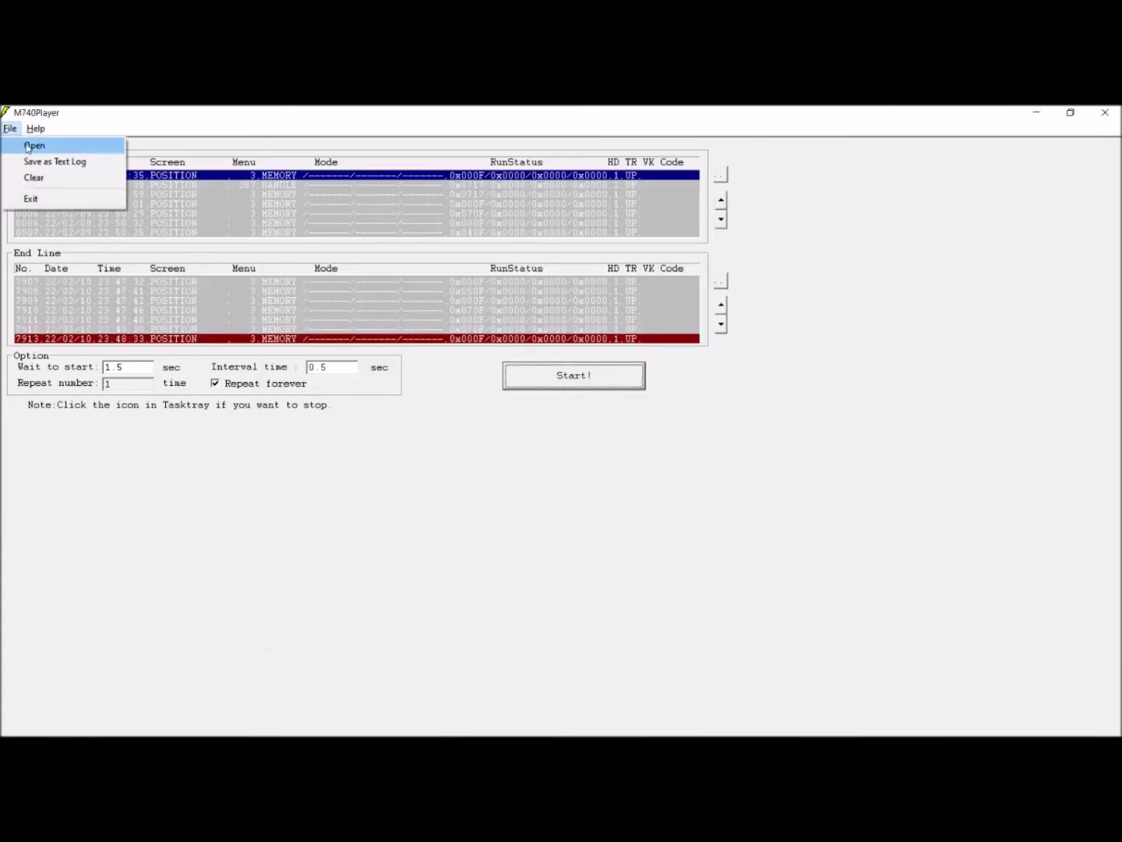
pyautogui.click(44, 162)
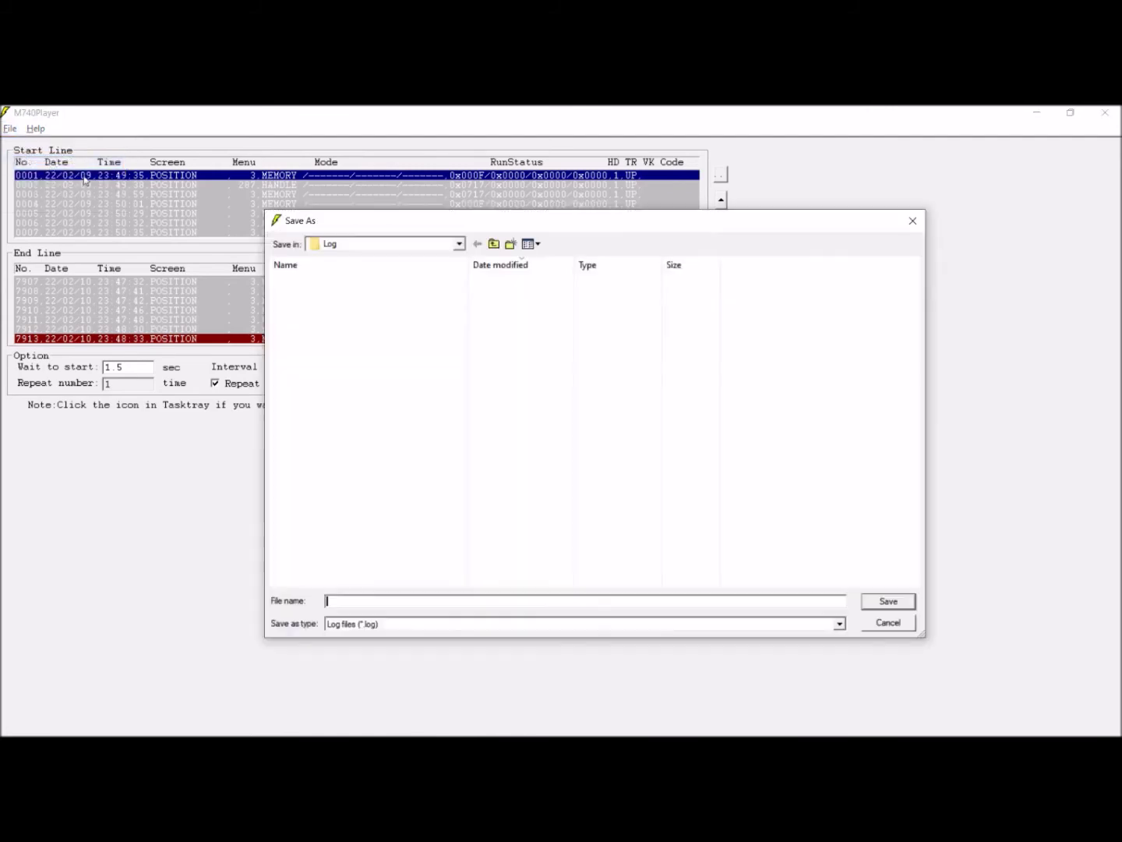
pyautogui.click(345, 282)
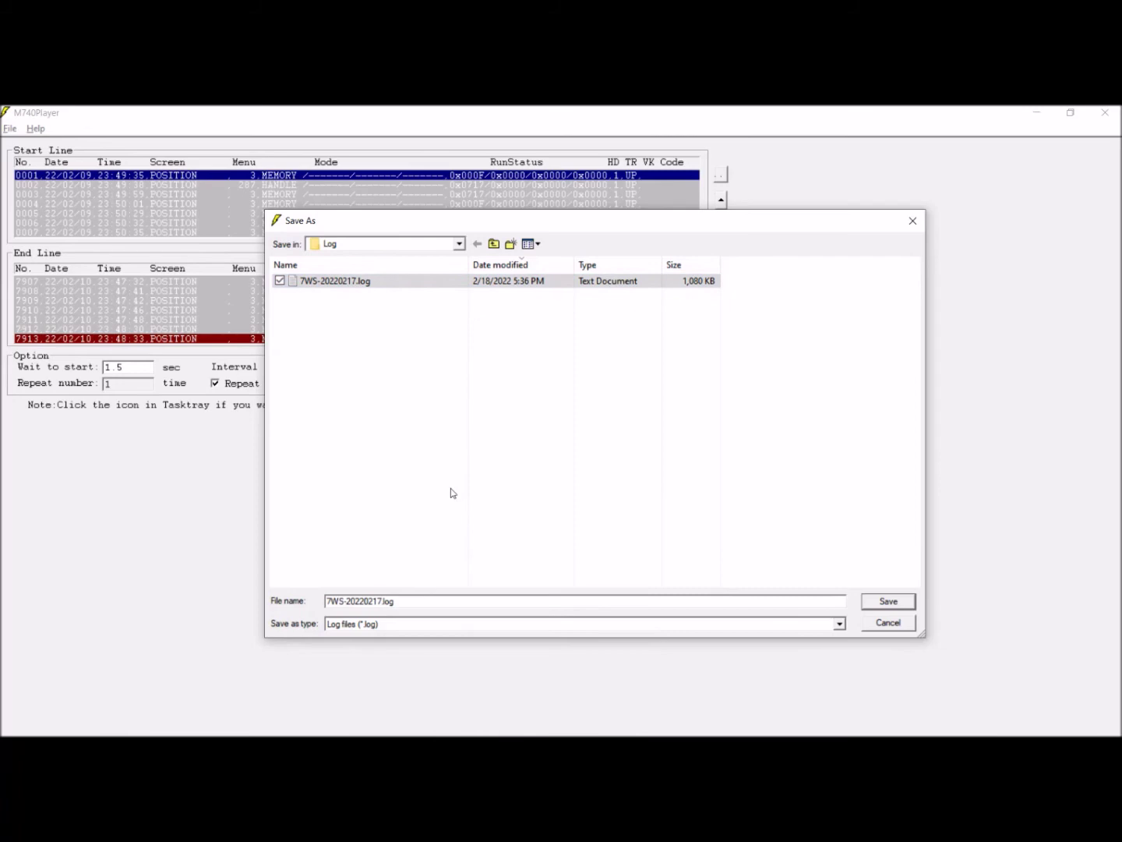
pyautogui.press('BackSpace')
pyautogui.press('Return')
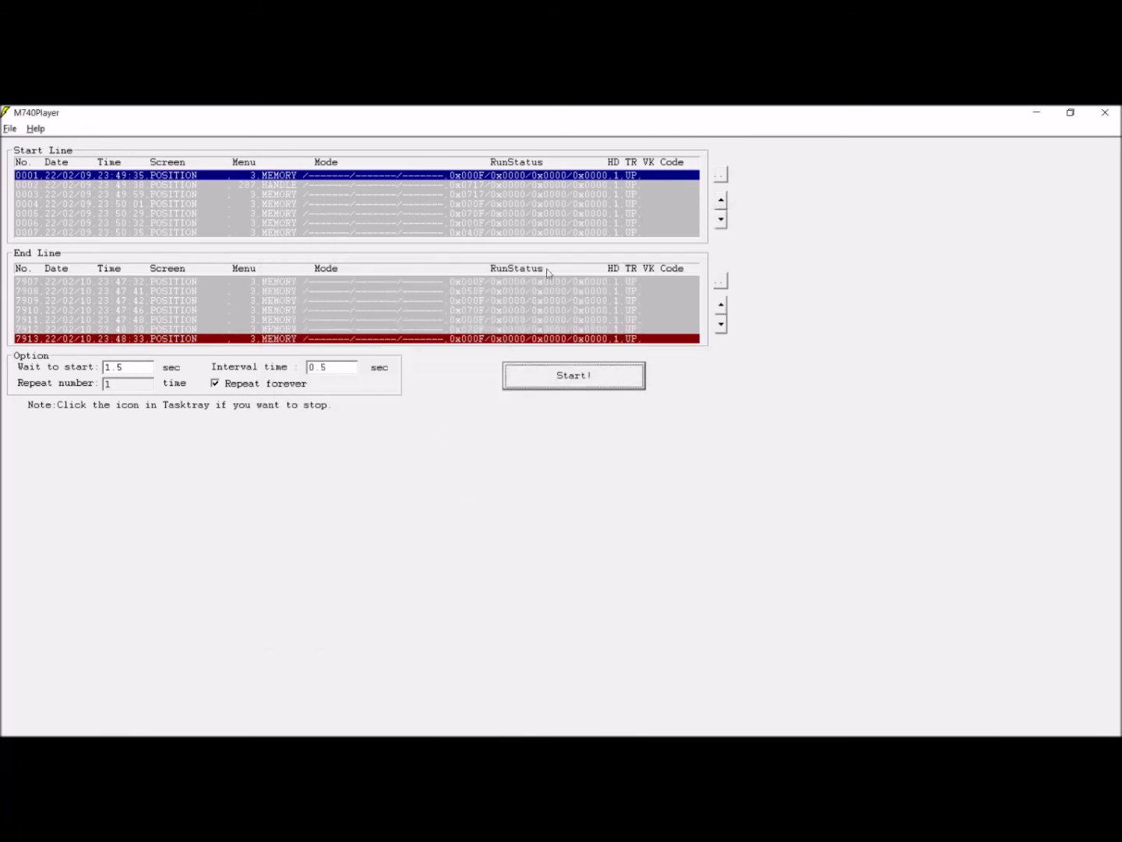
# Switch to the Excel workbook 7WS-20220217.log and add a new blank worksheet after the log sheet.
pyautogui.click(1033, 115)
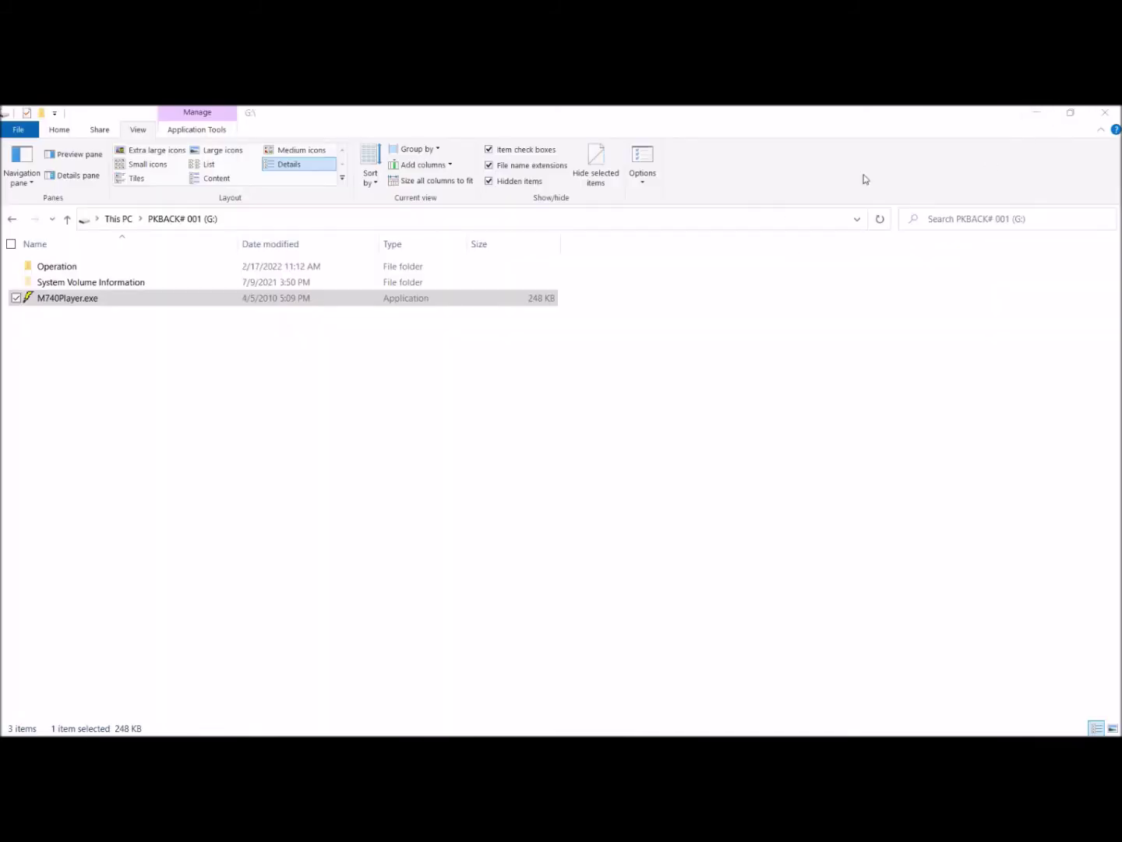
pyautogui.click(1041, 116)
pyautogui.hotkey('alt', 'Tab')
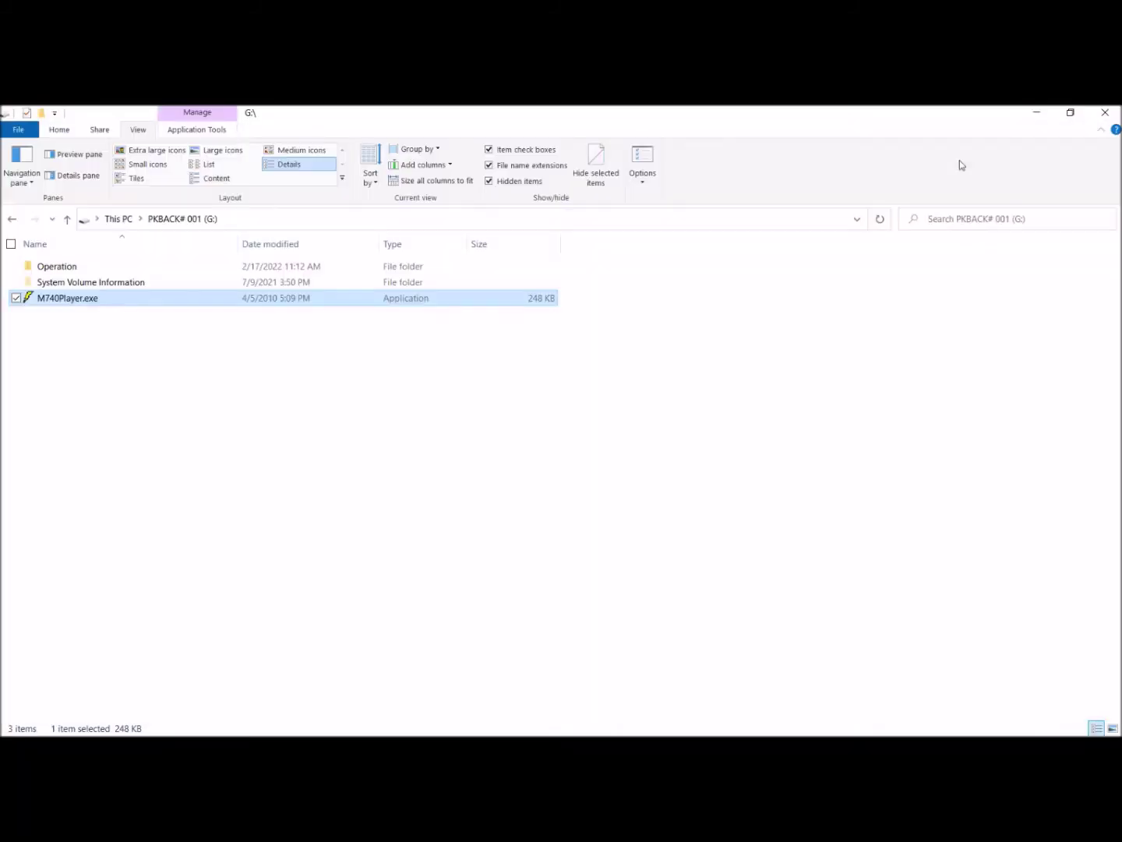
pyautogui.hotkey('alt', 'Tab')
pyautogui.hotkey('alt', 'Tab')
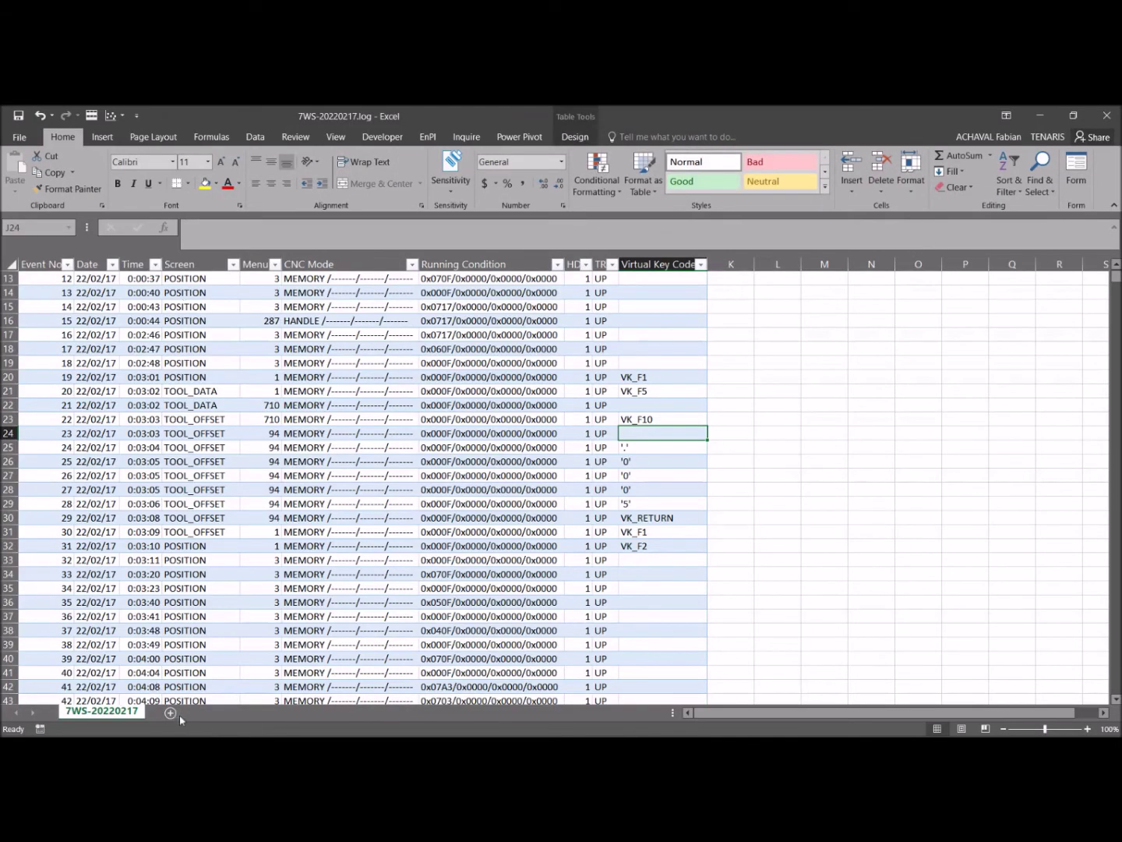
pyautogui.click(171, 712)
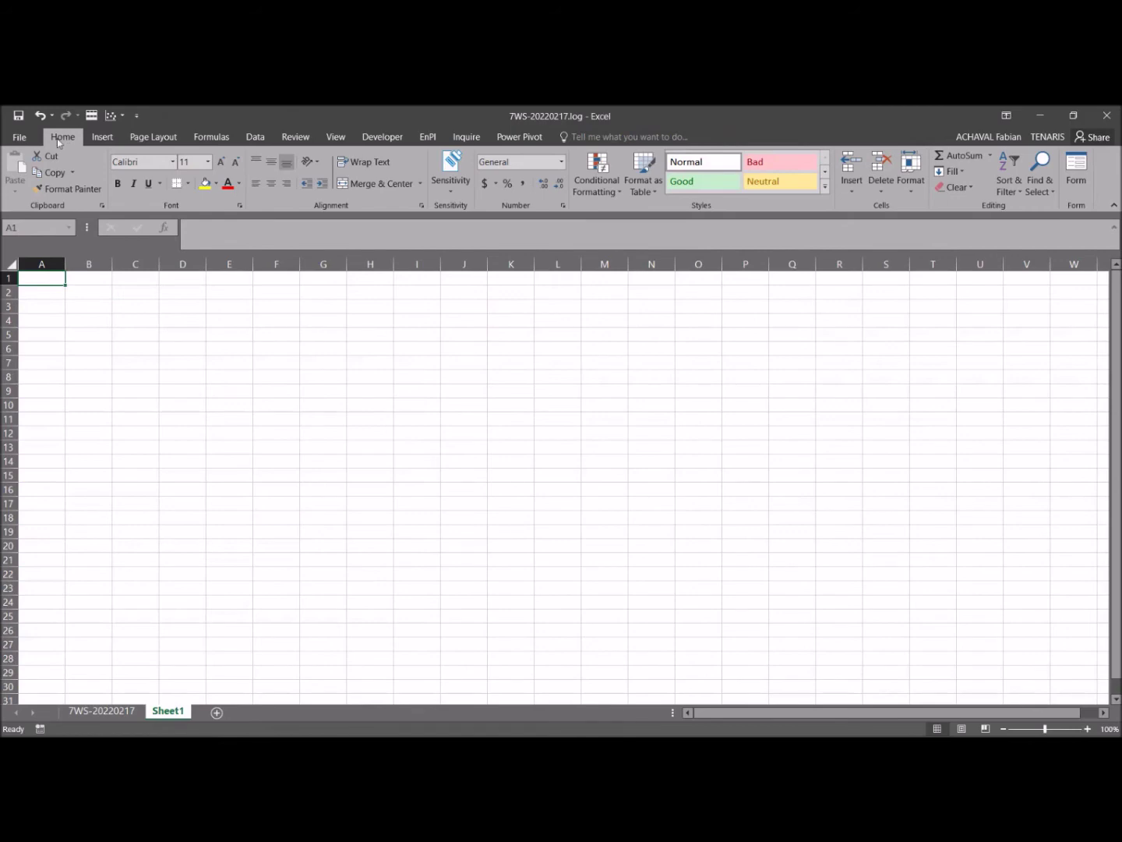
# Browse to the Operation\Log folder, show all file types and open 7WS-20220210.log.
pyautogui.click(20, 138)
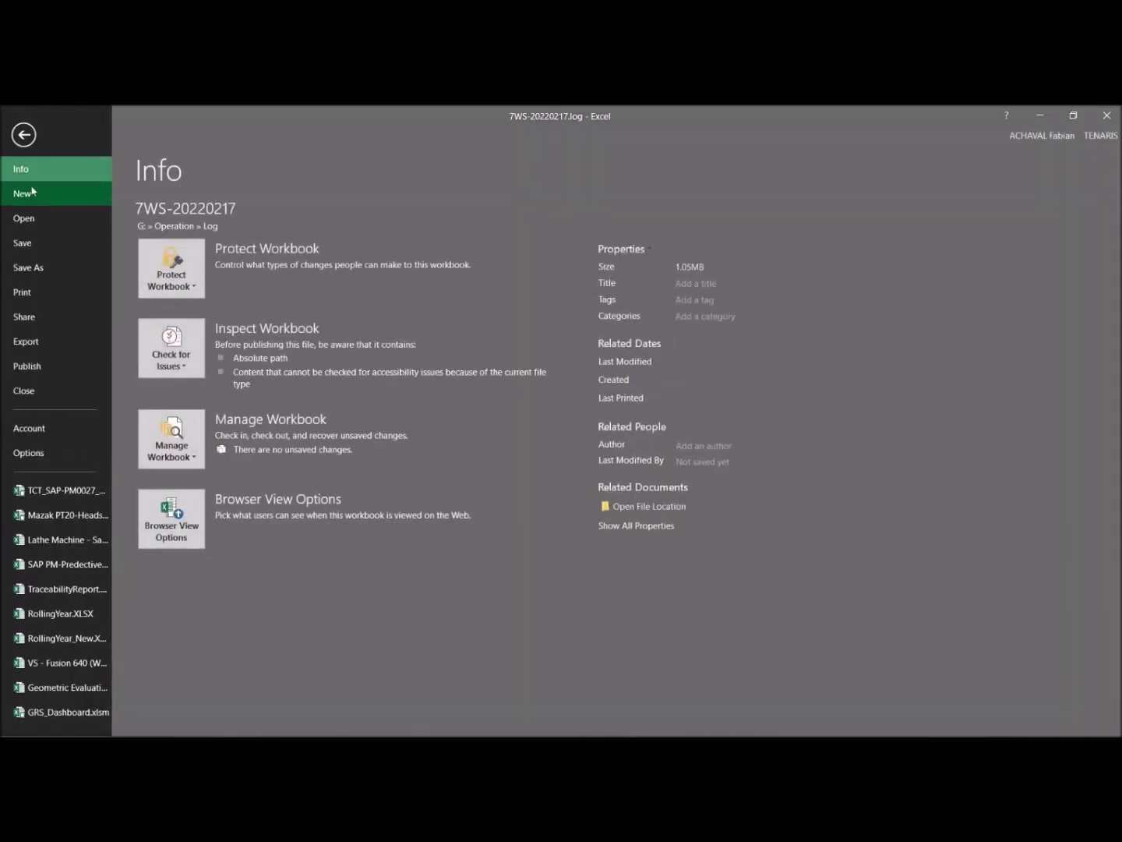
pyautogui.click(24, 218)
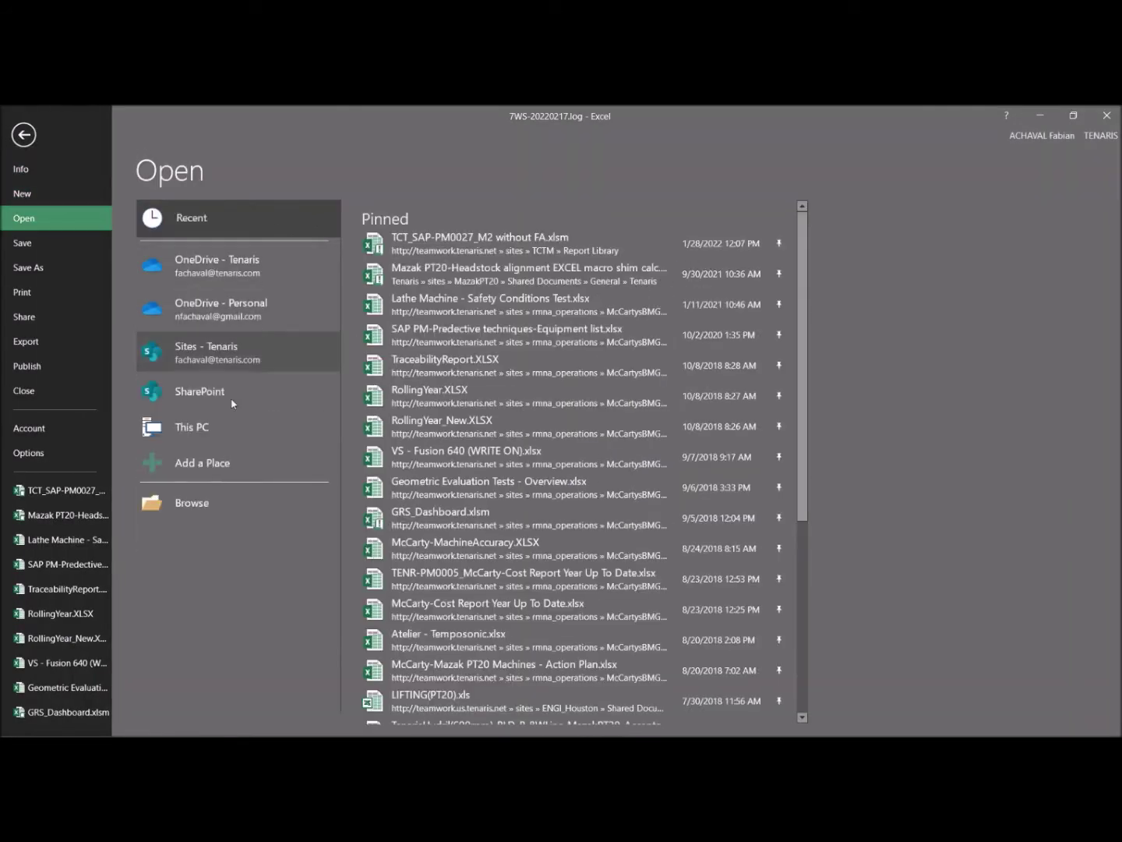
pyautogui.click(225, 502)
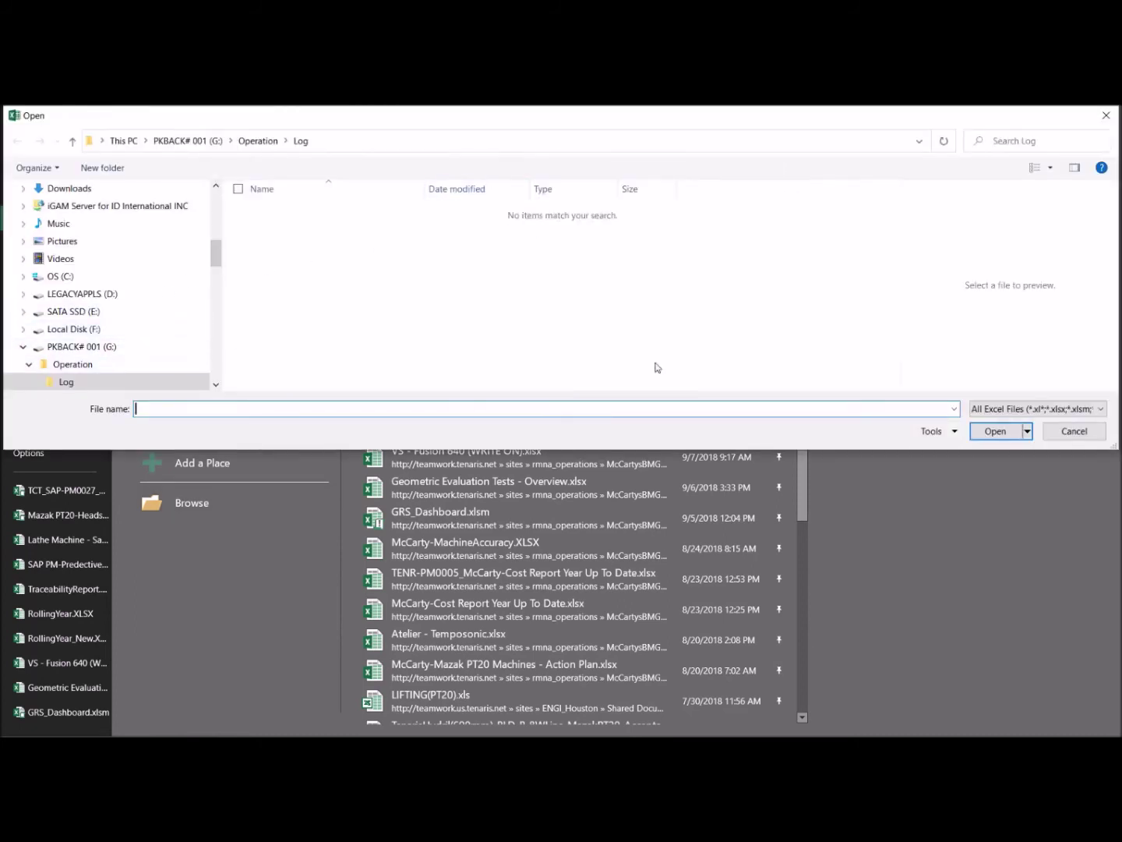
pyautogui.click(954, 409)
pyautogui.click(1083, 407)
pyautogui.click(1083, 407)
pyautogui.click(990, 421)
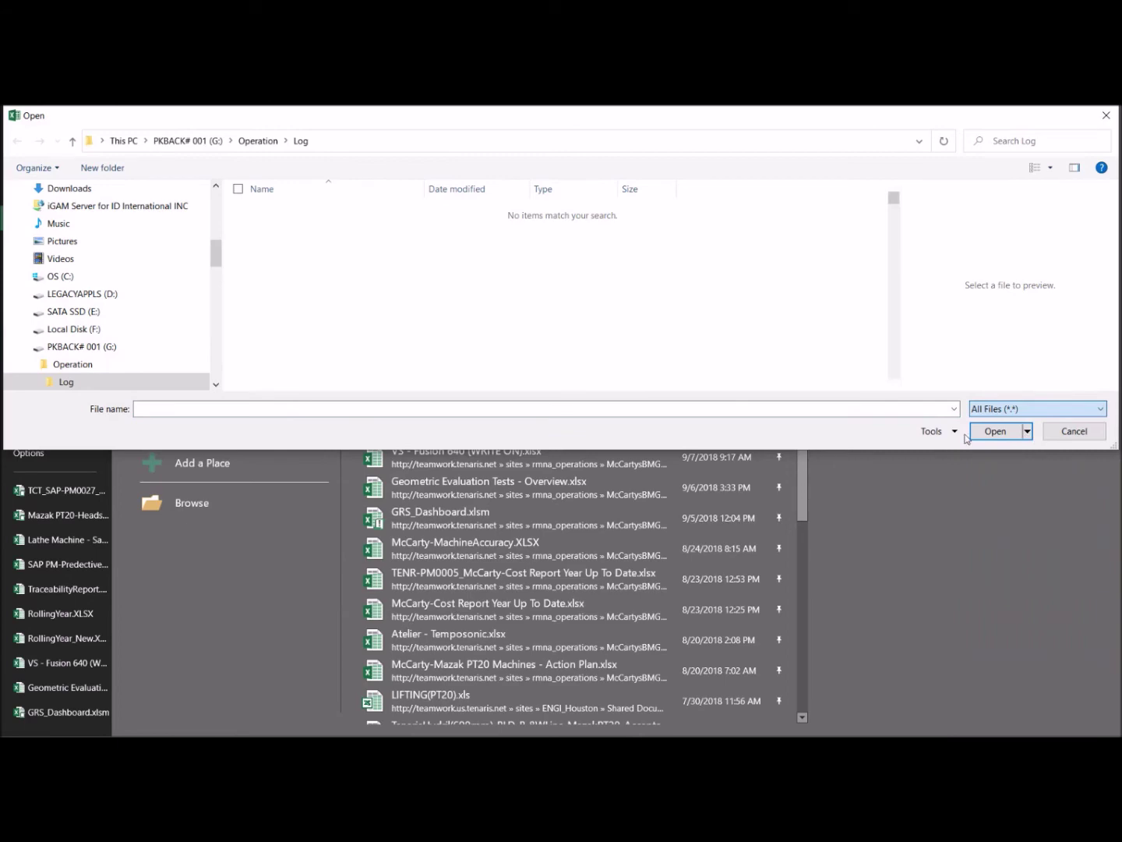
pyautogui.doubleClick(327, 209)
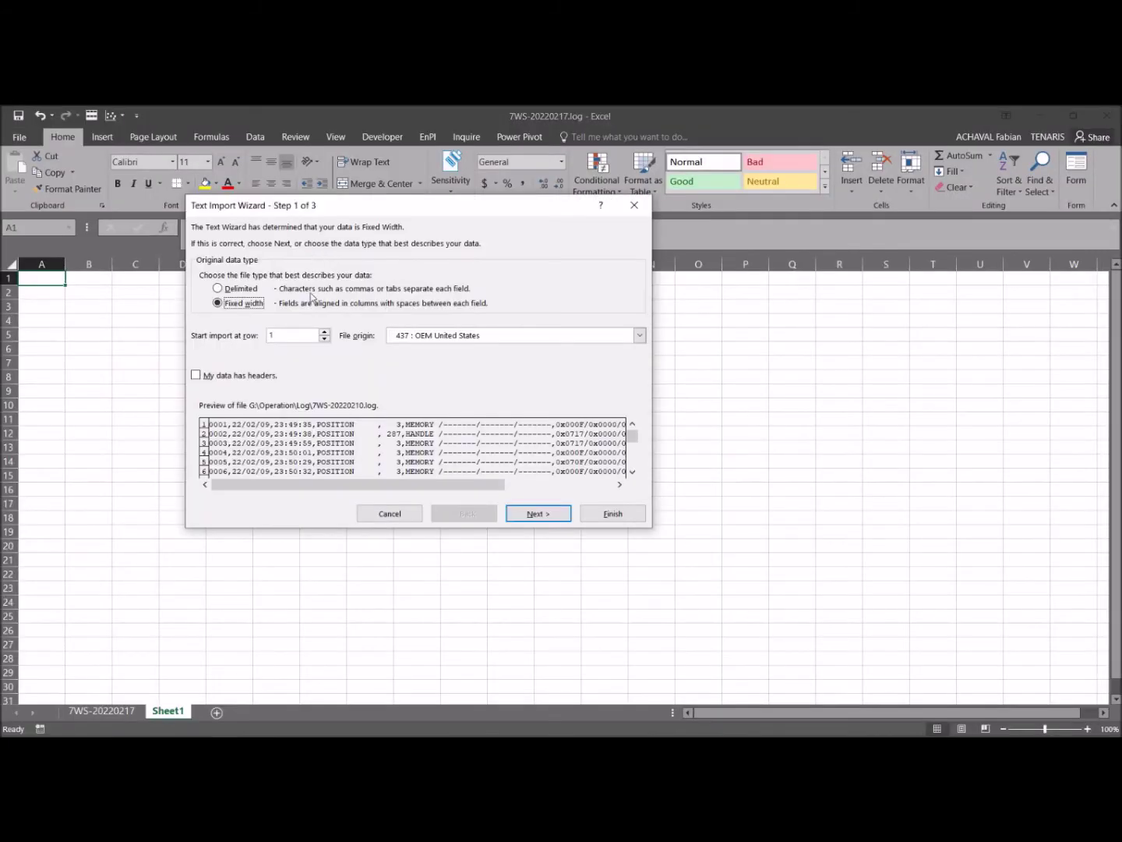
# Import the log text as delimited data, with comma as the only delimiter.
pyautogui.click(240, 290)
pyautogui.click(551, 519)
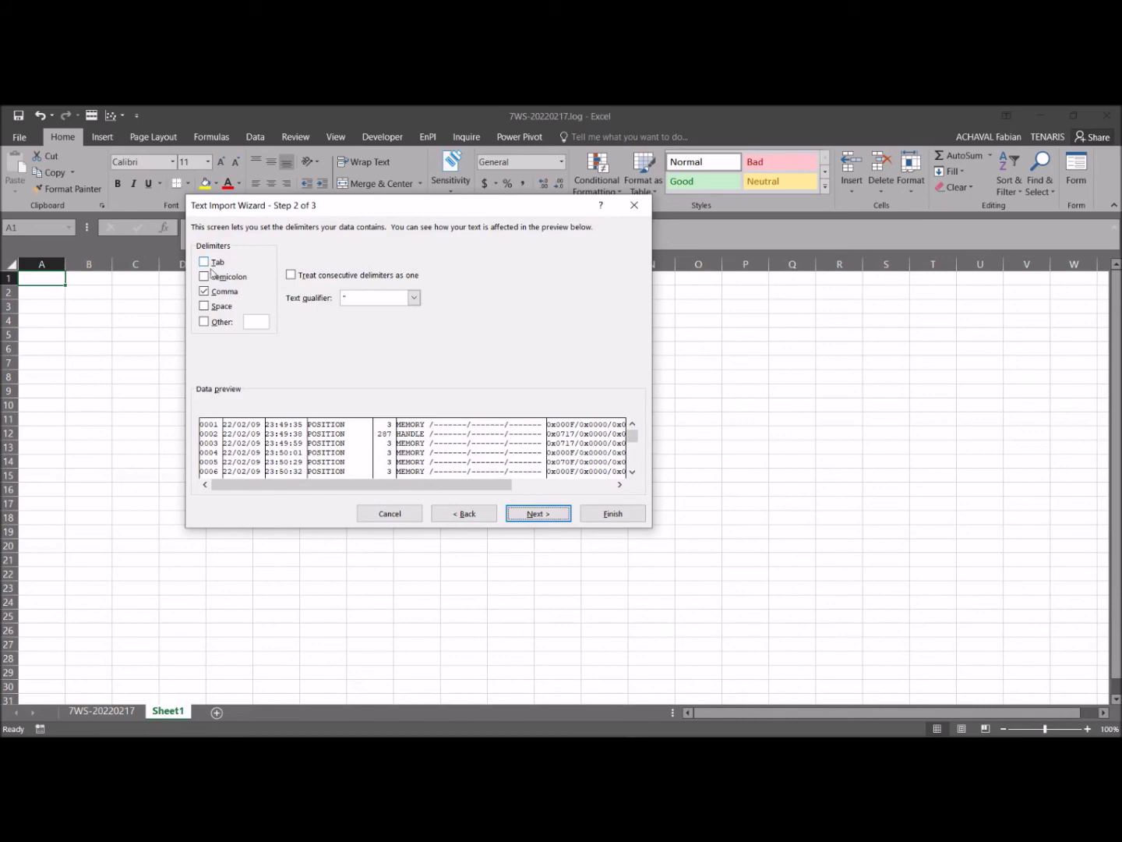
pyautogui.click(536, 521)
pyautogui.click(632, 514)
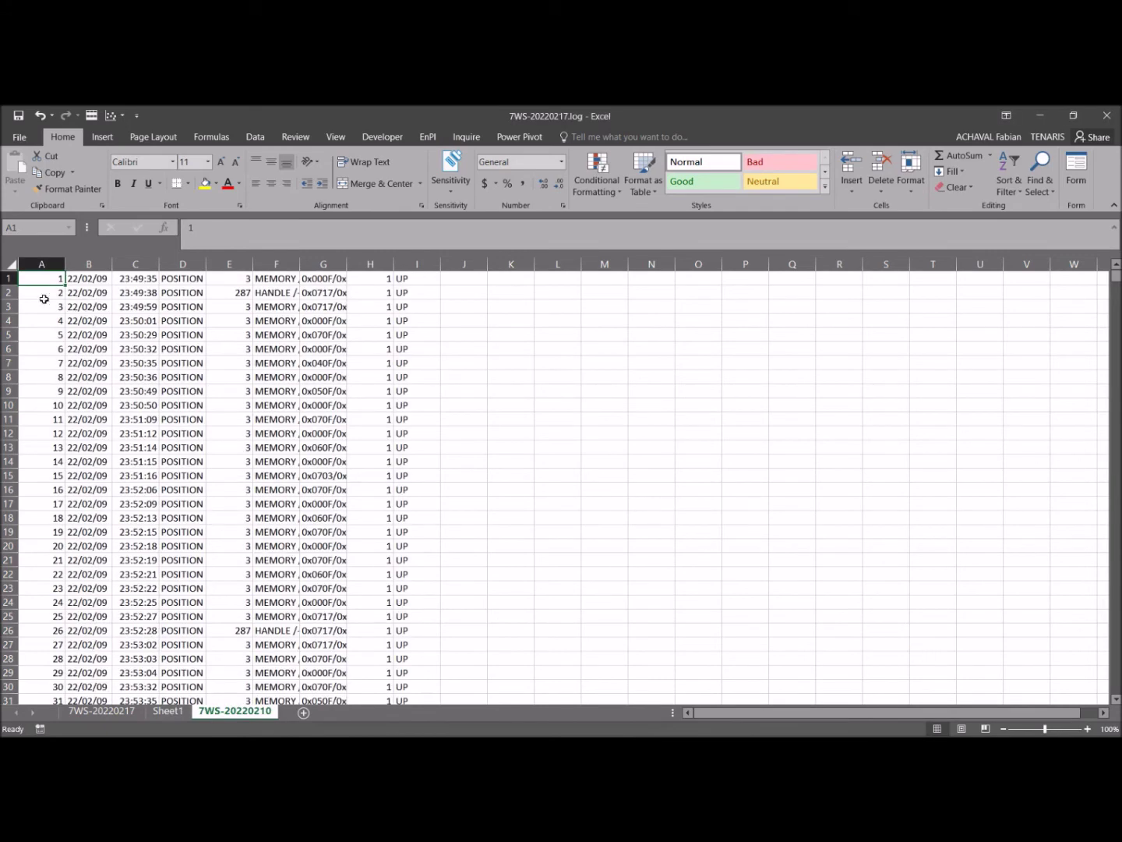
# Insert a blank row above the first log entry on sheet 7WS-20220210.
pyautogui.click(12, 278)
pyautogui.rightClick(10, 279)
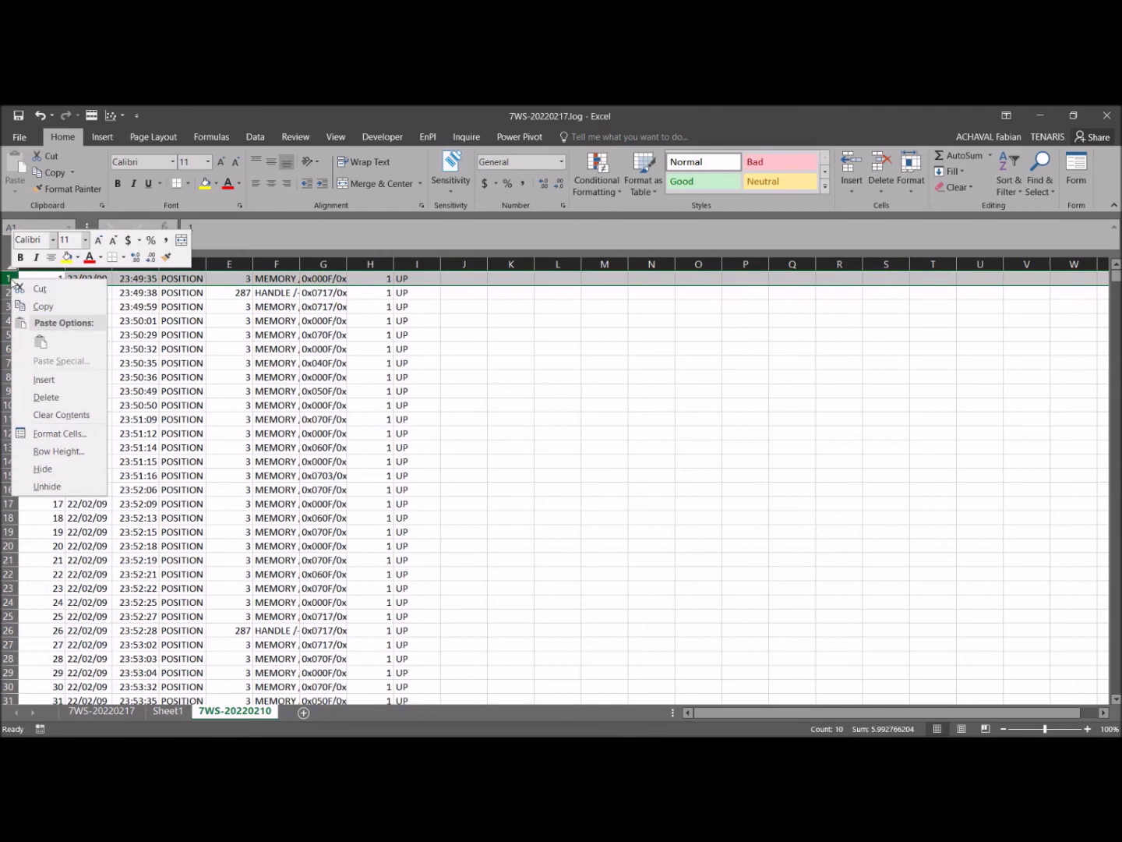
pyautogui.click(43, 380)
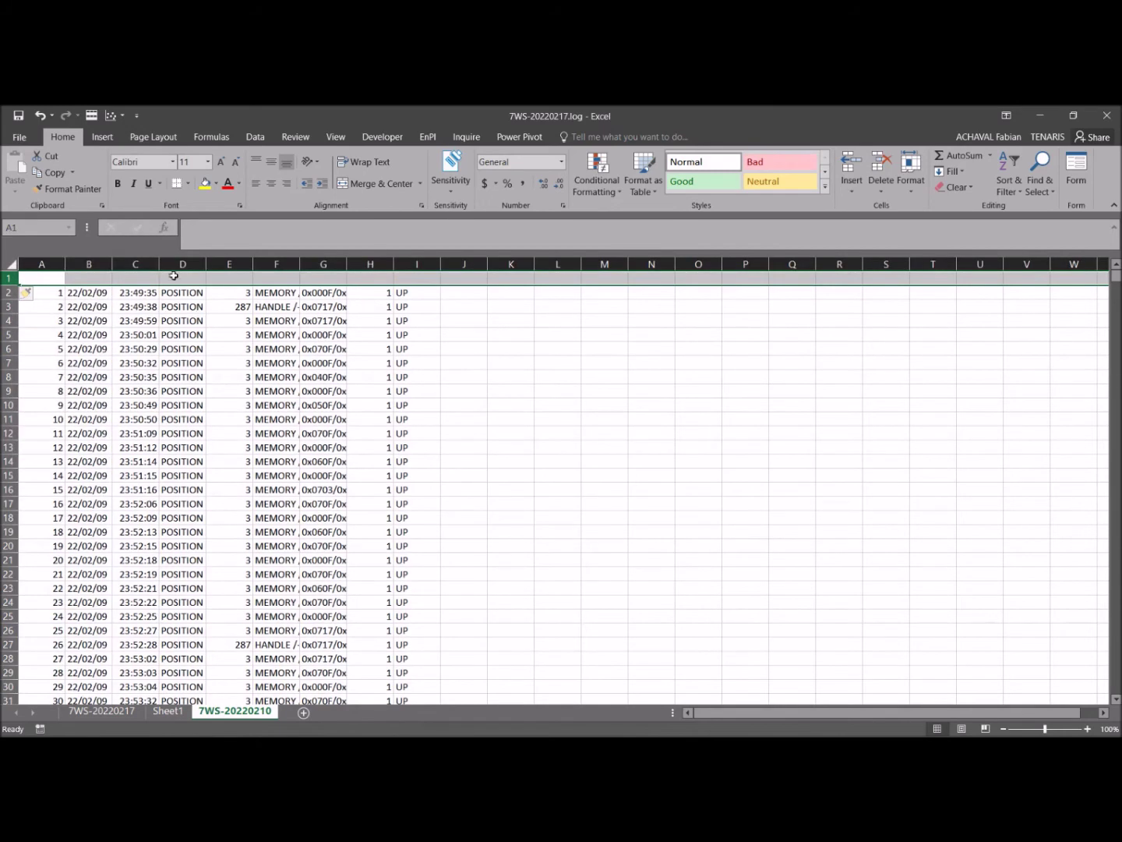
pyautogui.click(92, 290)
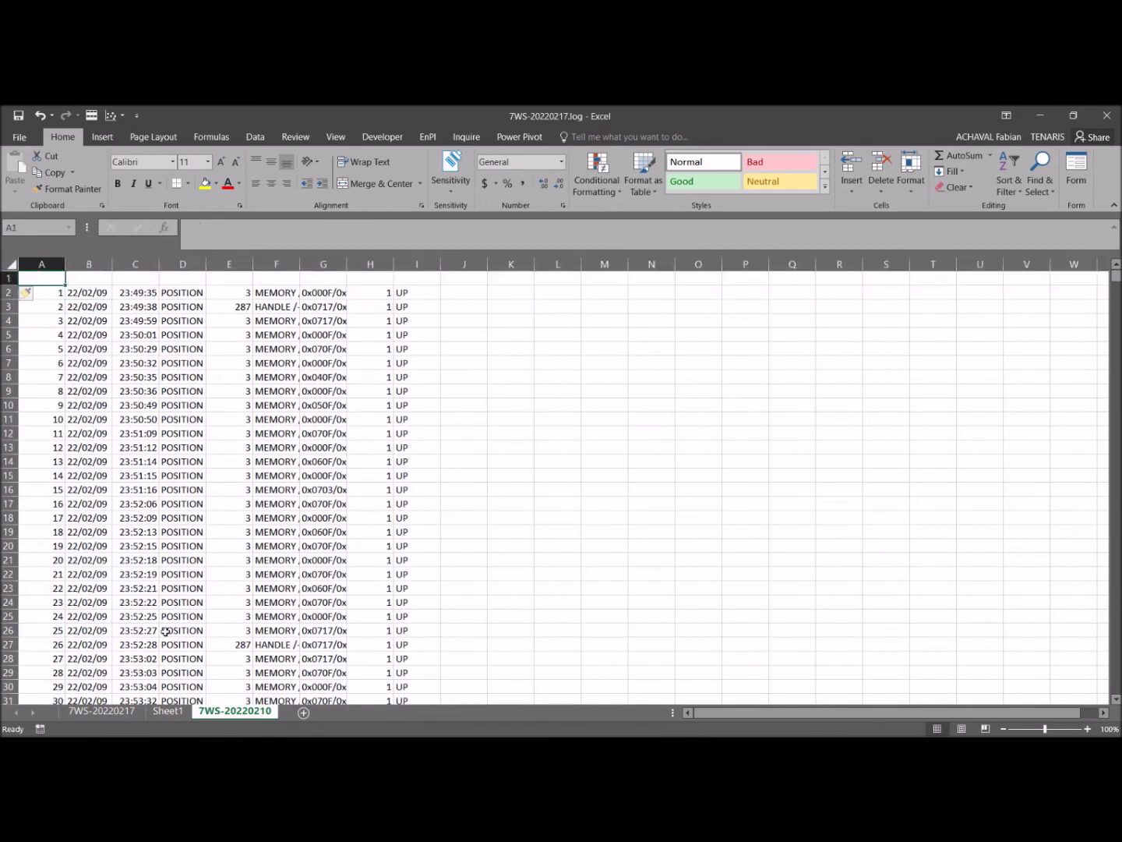
# Copy the column headers A1:J1 from sheet 7WS-20220217 into row 1 of sheet 7WS-20220210.
pyautogui.click(105, 711)
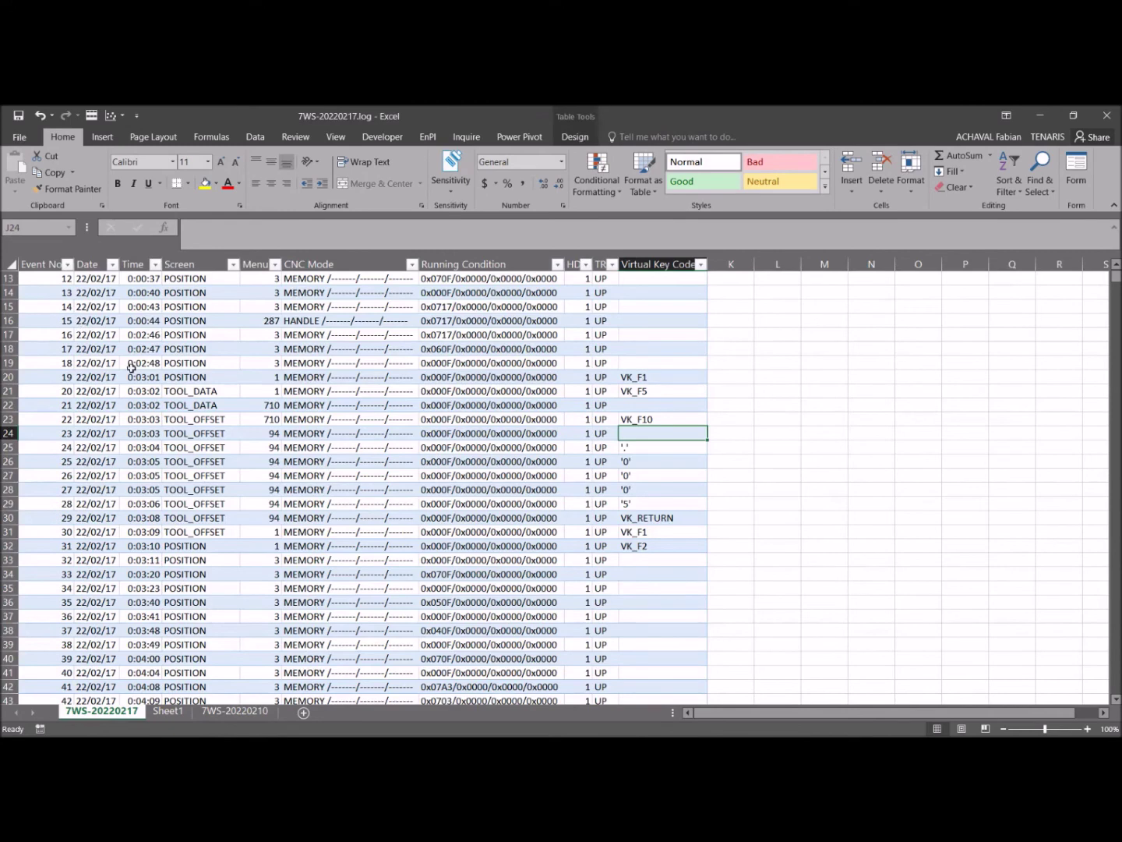
pyautogui.scroll(4, 148, 378)
pyautogui.moveTo(44, 276); pyautogui.dragTo(666, 278)
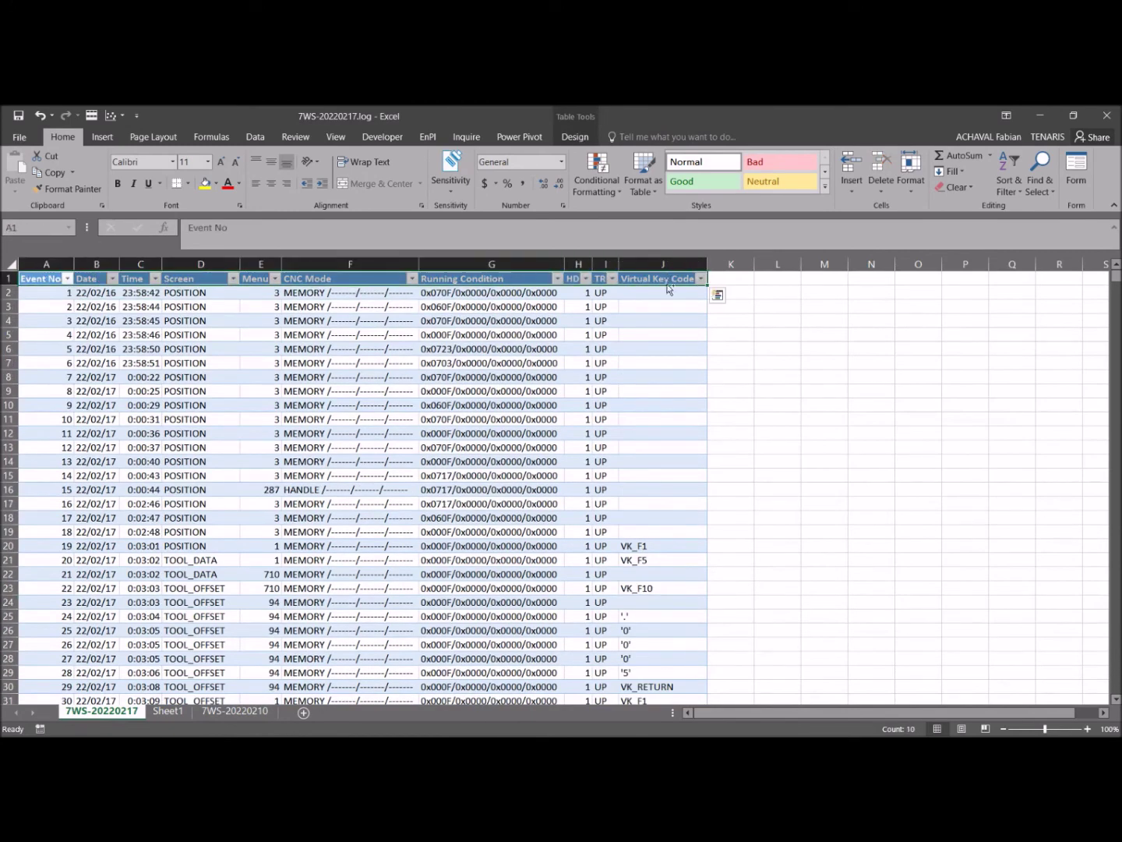
pyautogui.hotkey('ctrl', 'c')
pyautogui.click(235, 712)
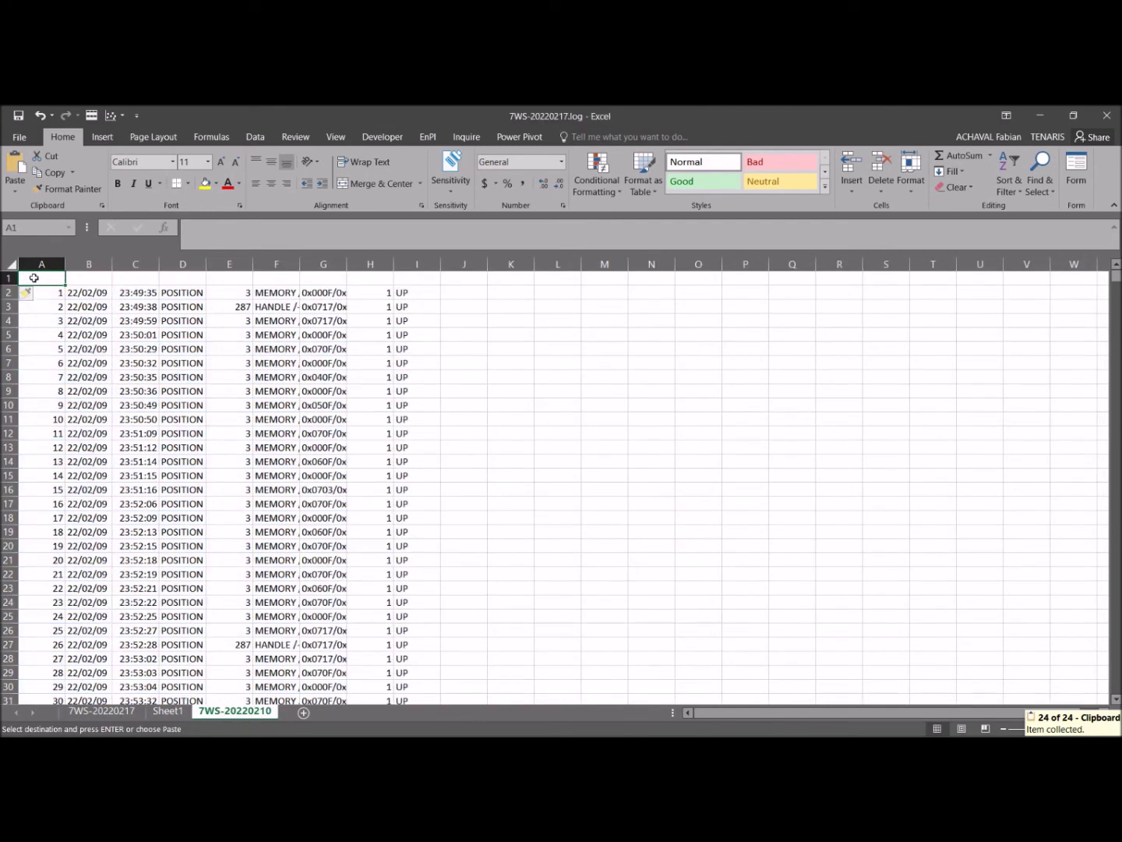
pyautogui.hotkey('ctrl', 'v')
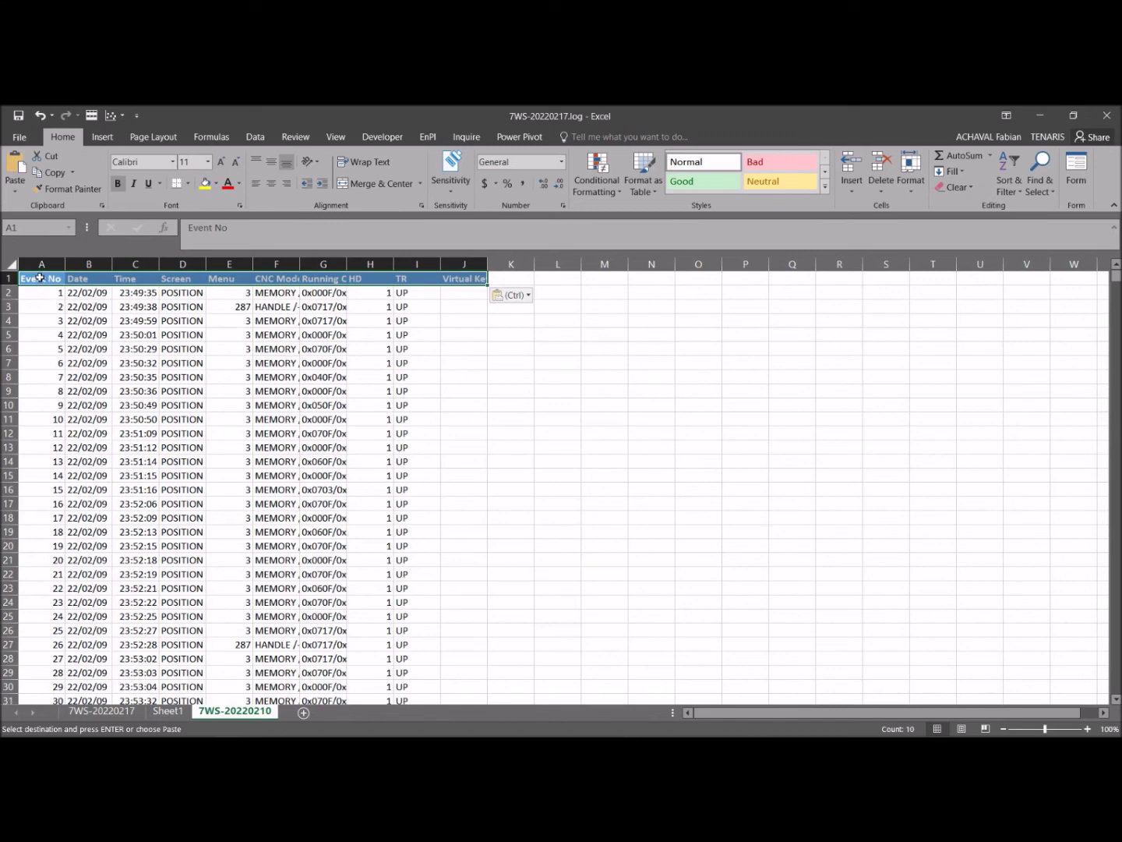
# Convert the log range A1:J7914 into a table, using row 1 as its headers.
pyautogui.click(35, 278)
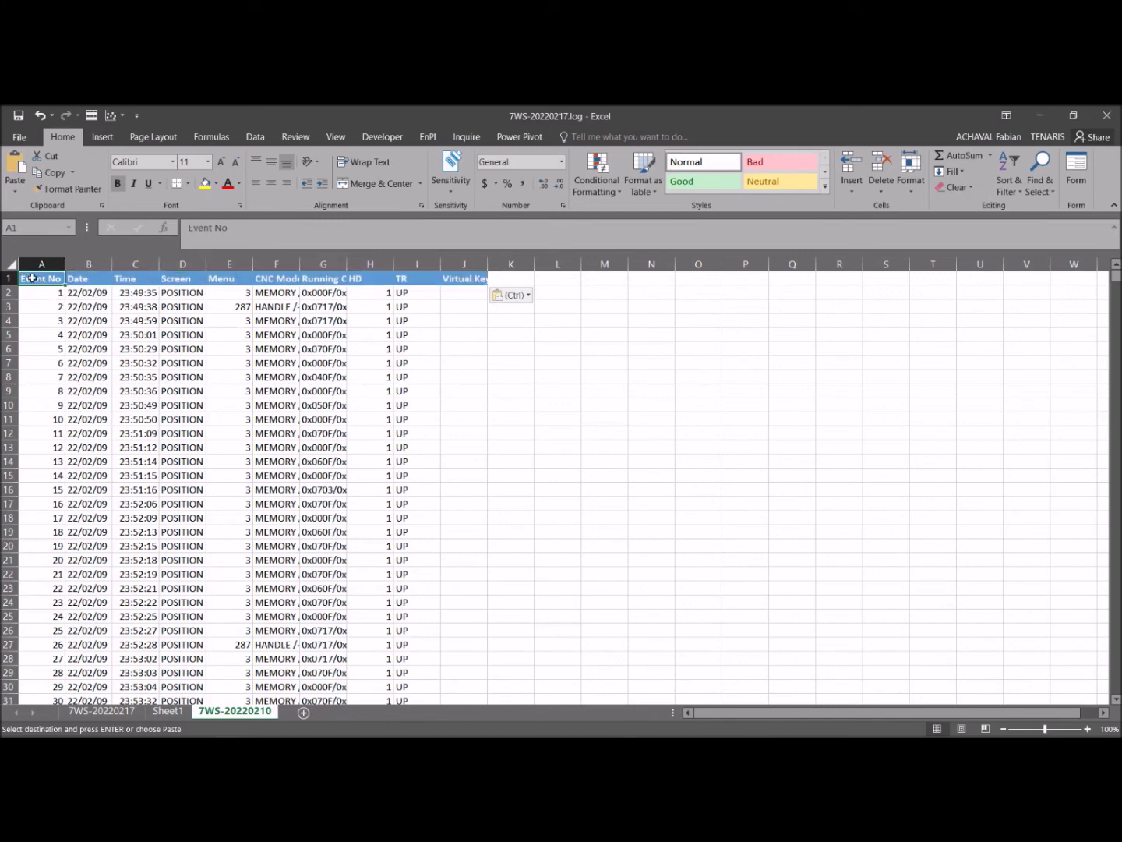
pyautogui.click(102, 139)
pyautogui.click(122, 166)
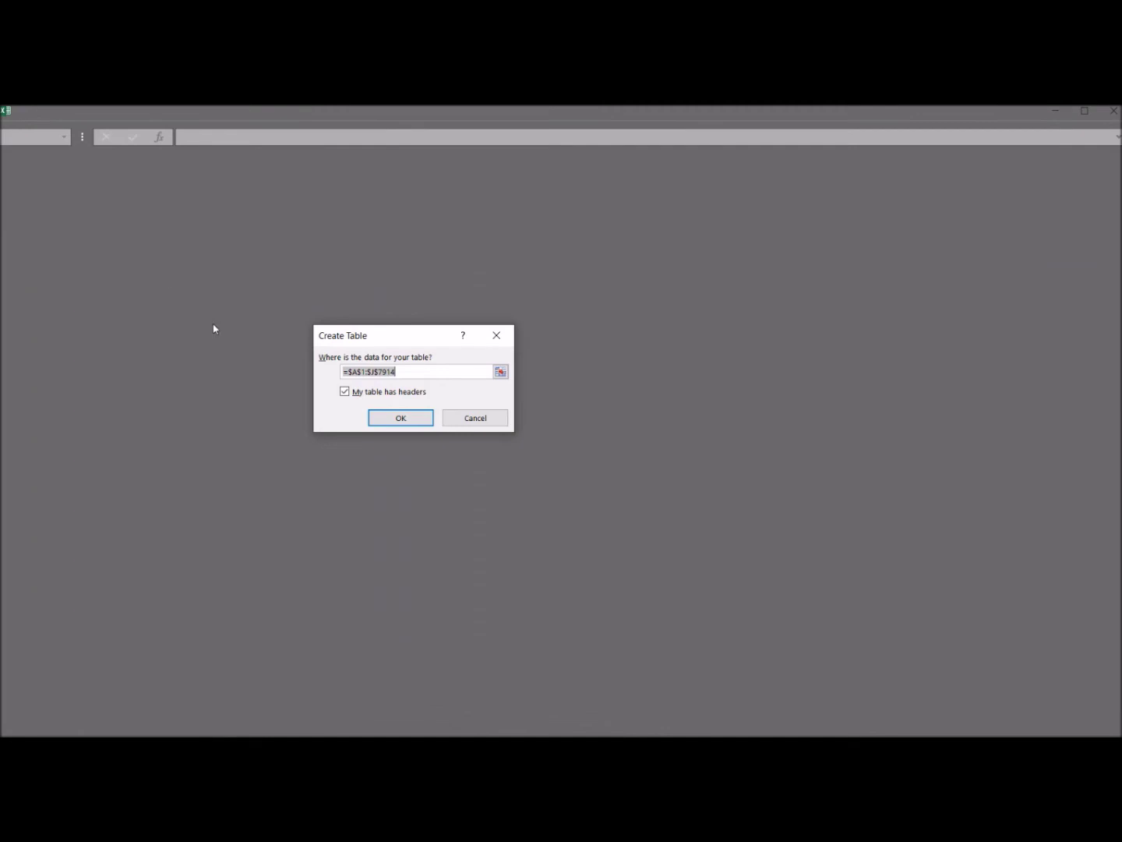
pyautogui.click(379, 417)
pyautogui.click(328, 380)
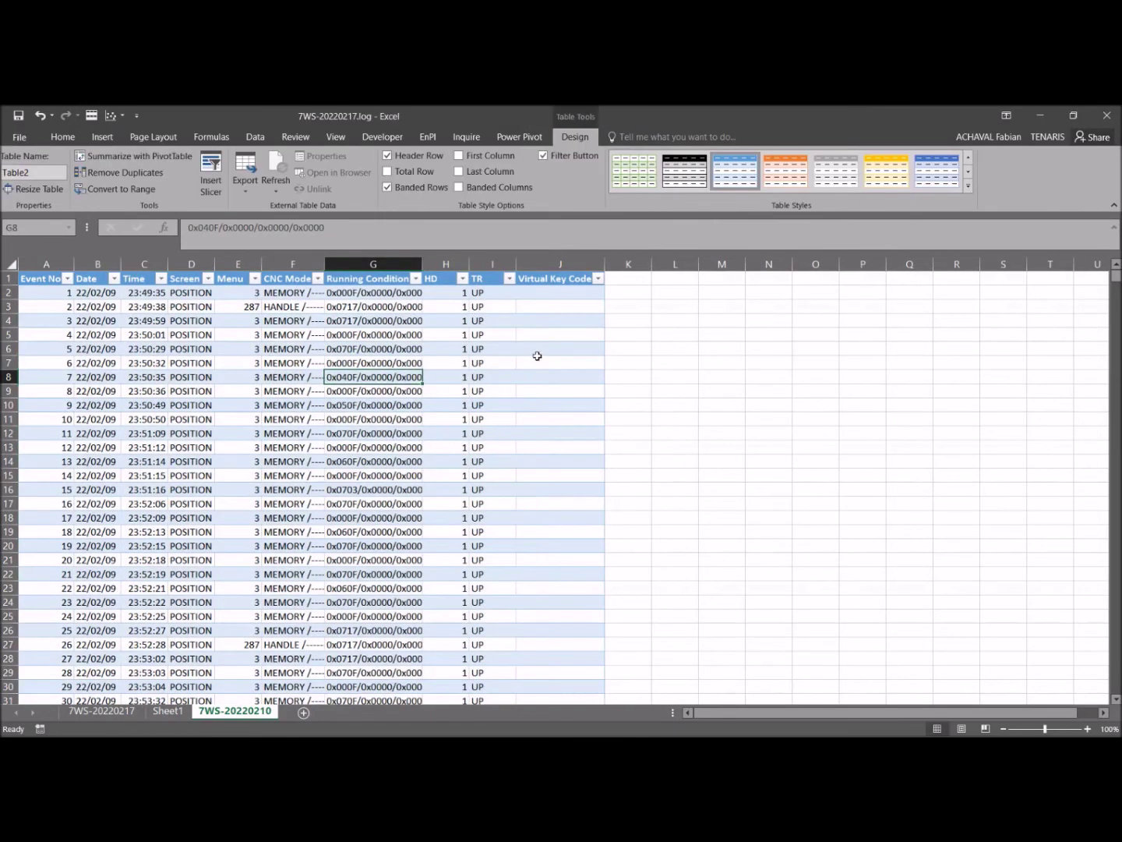
# Look through the 7WS-20220210 log for tool offset events with virtual key codes, examining rows 330 to 342.
pyautogui.scroll(-20, 509, 424)
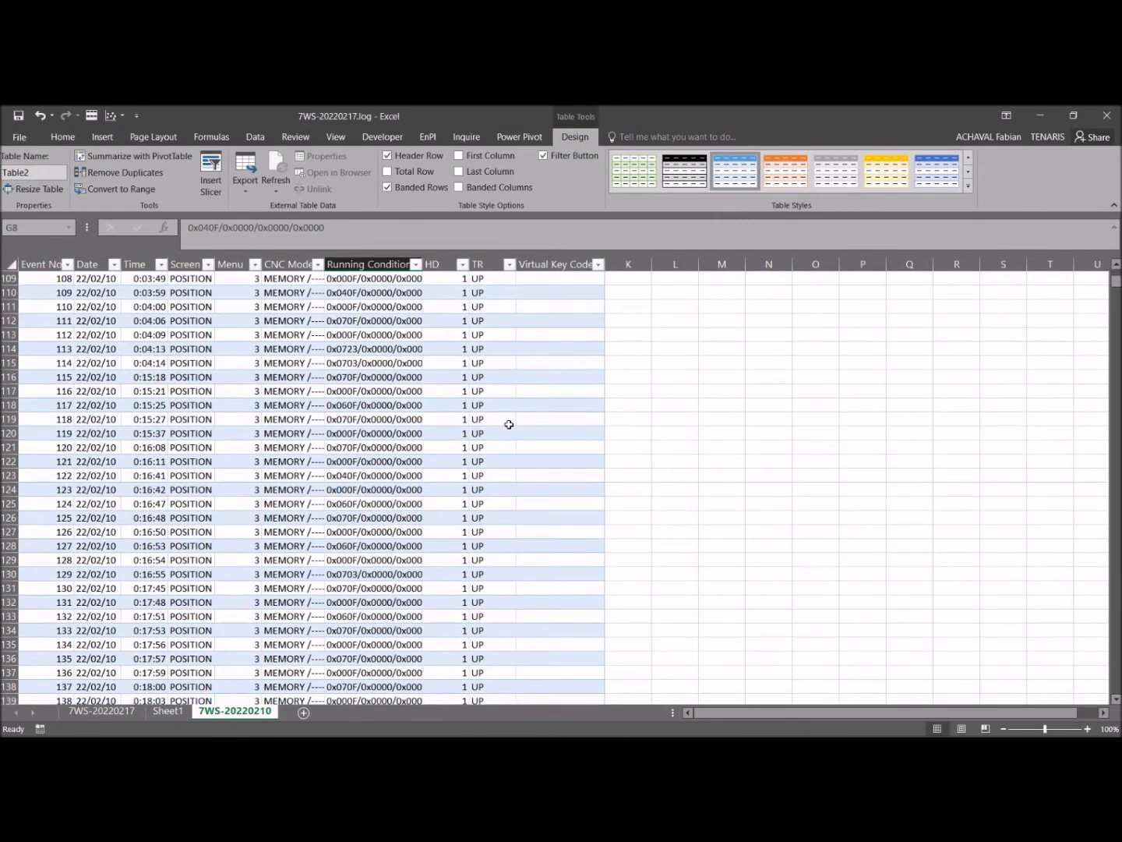
pyautogui.scroll(-20, 509, 424)
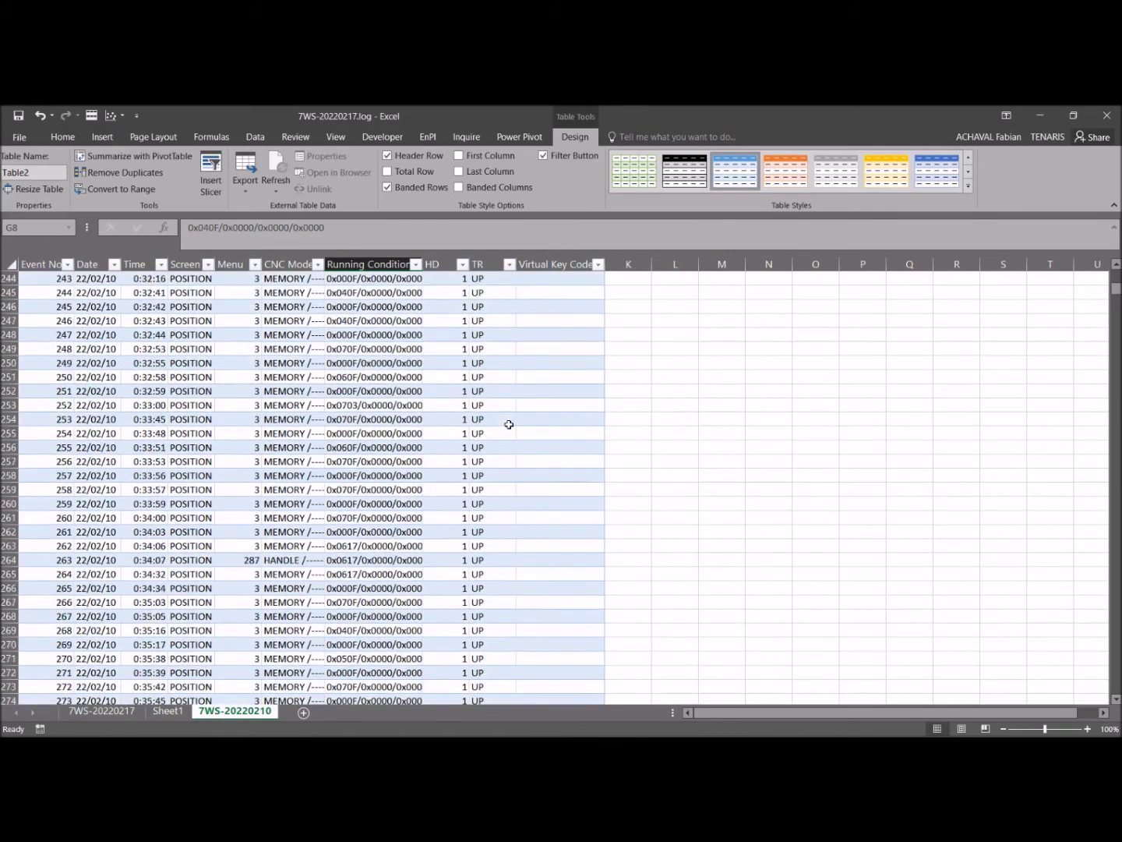
pyautogui.scroll(-20, 509, 424)
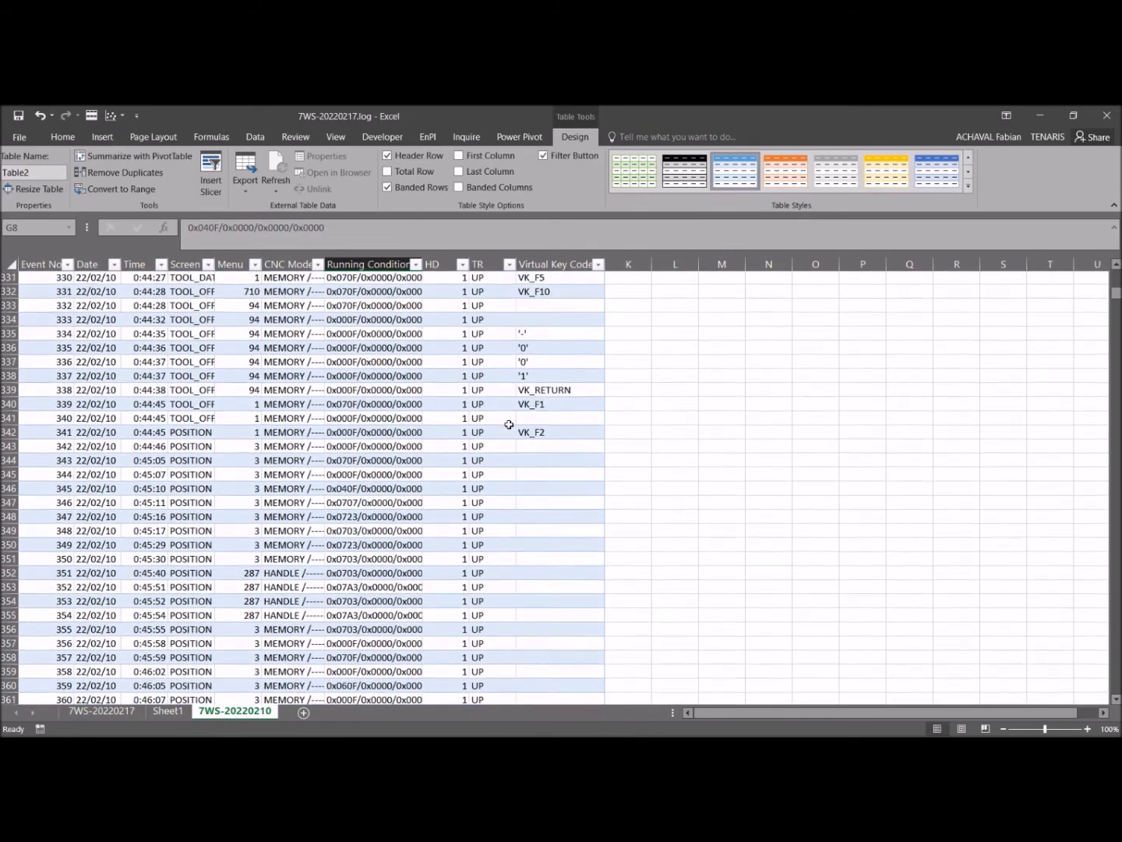
pyautogui.scroll(10, 509, 424)
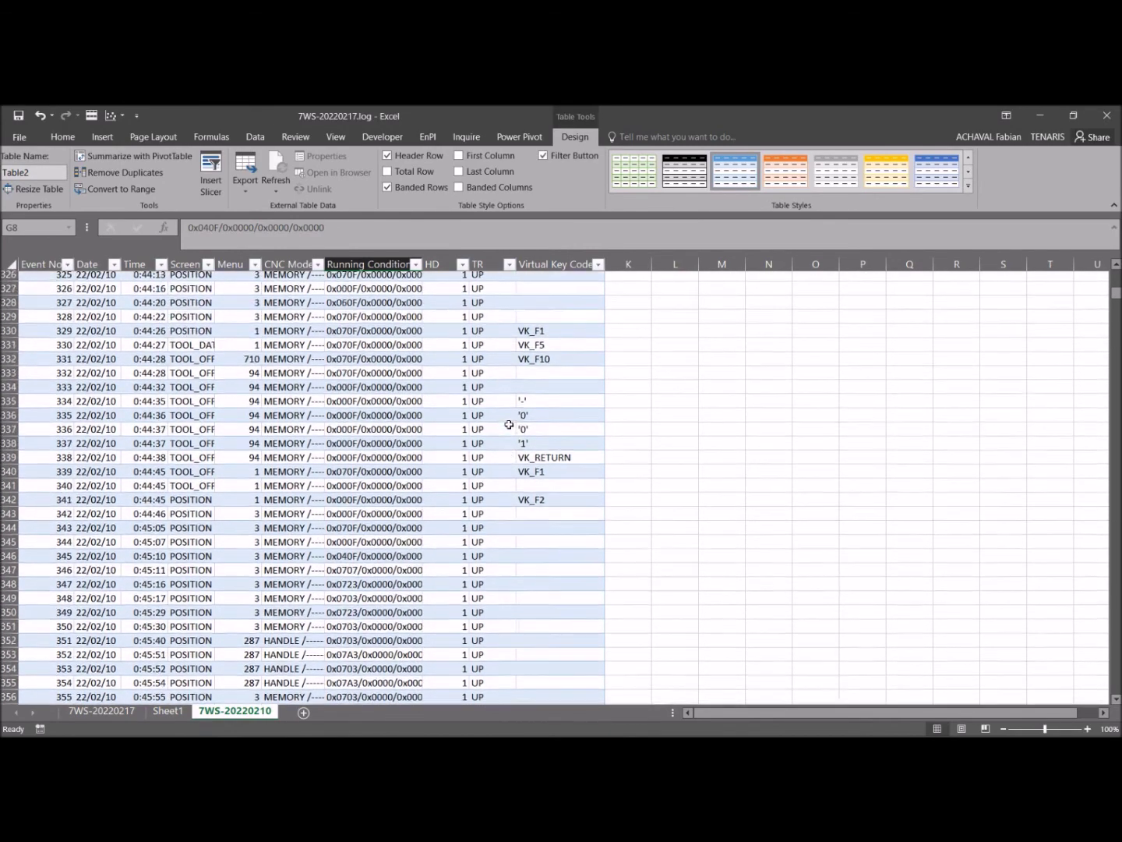
pyautogui.scroll(-6, 509, 424)
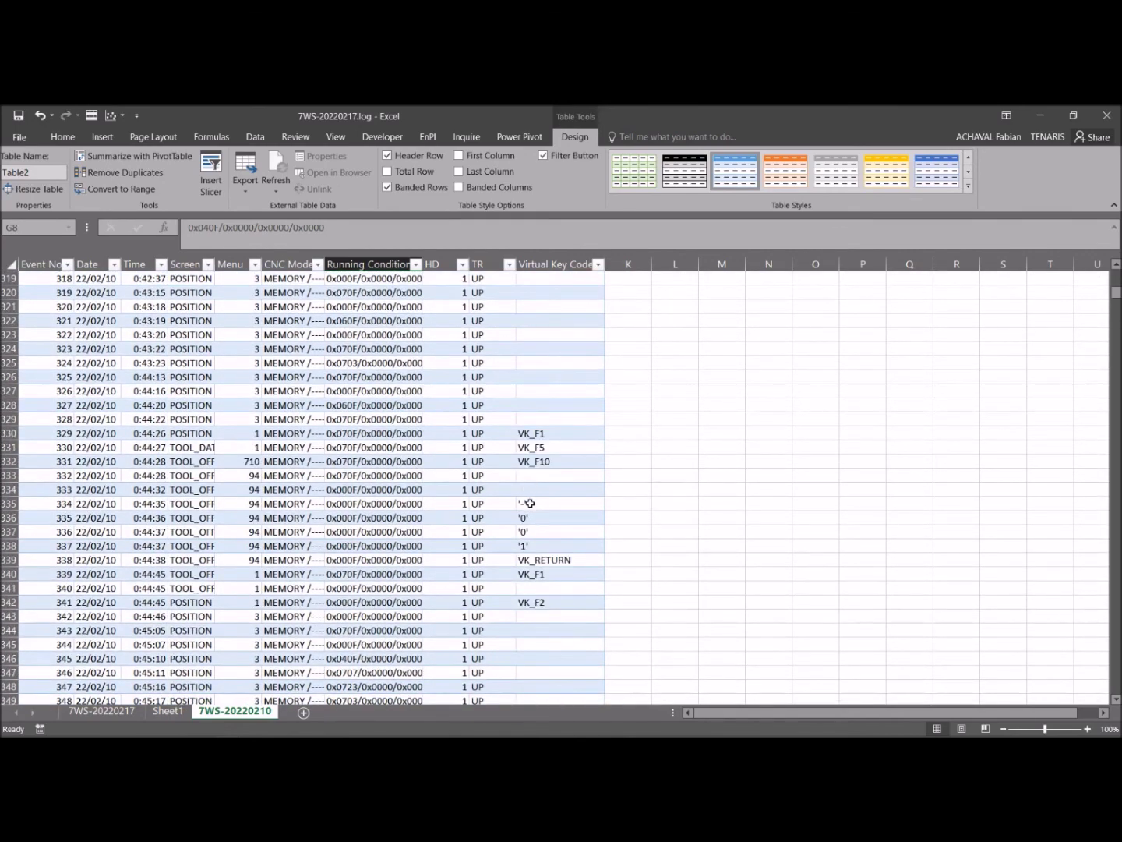
pyautogui.scroll(-3, 530, 501)
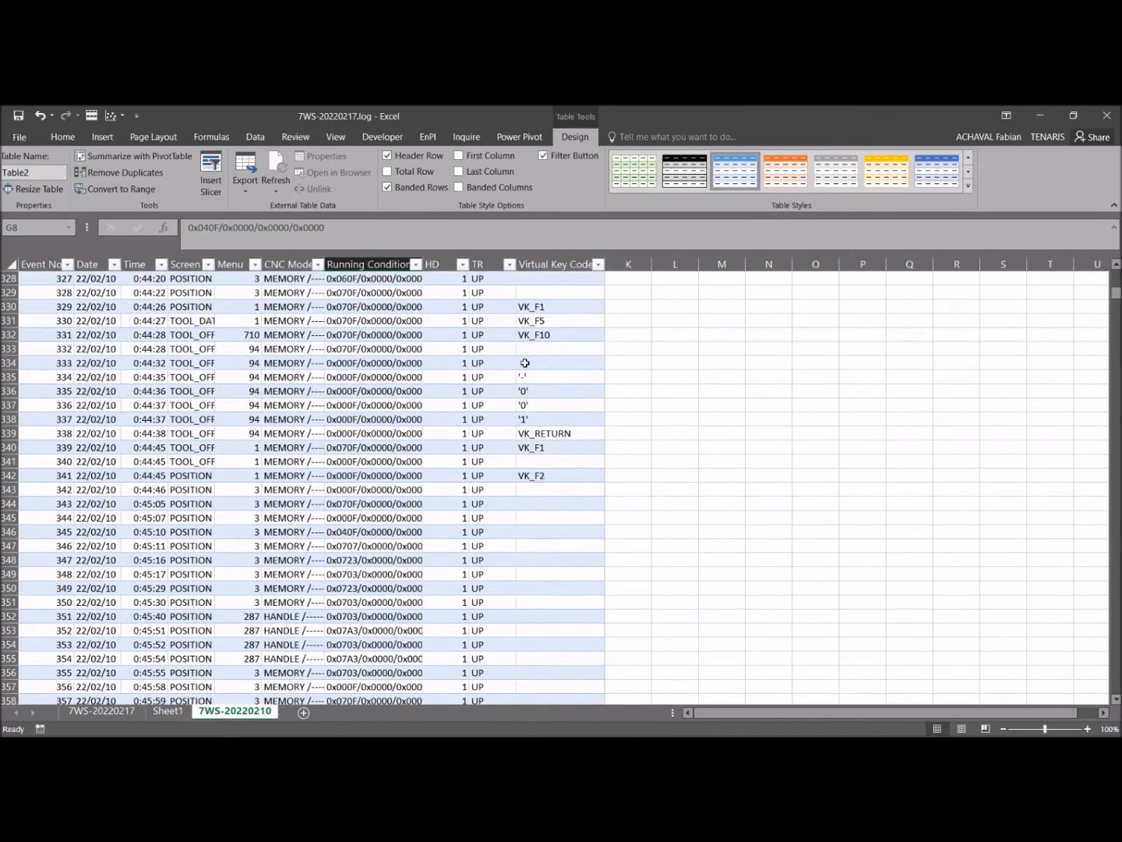
pyautogui.click(509, 379)
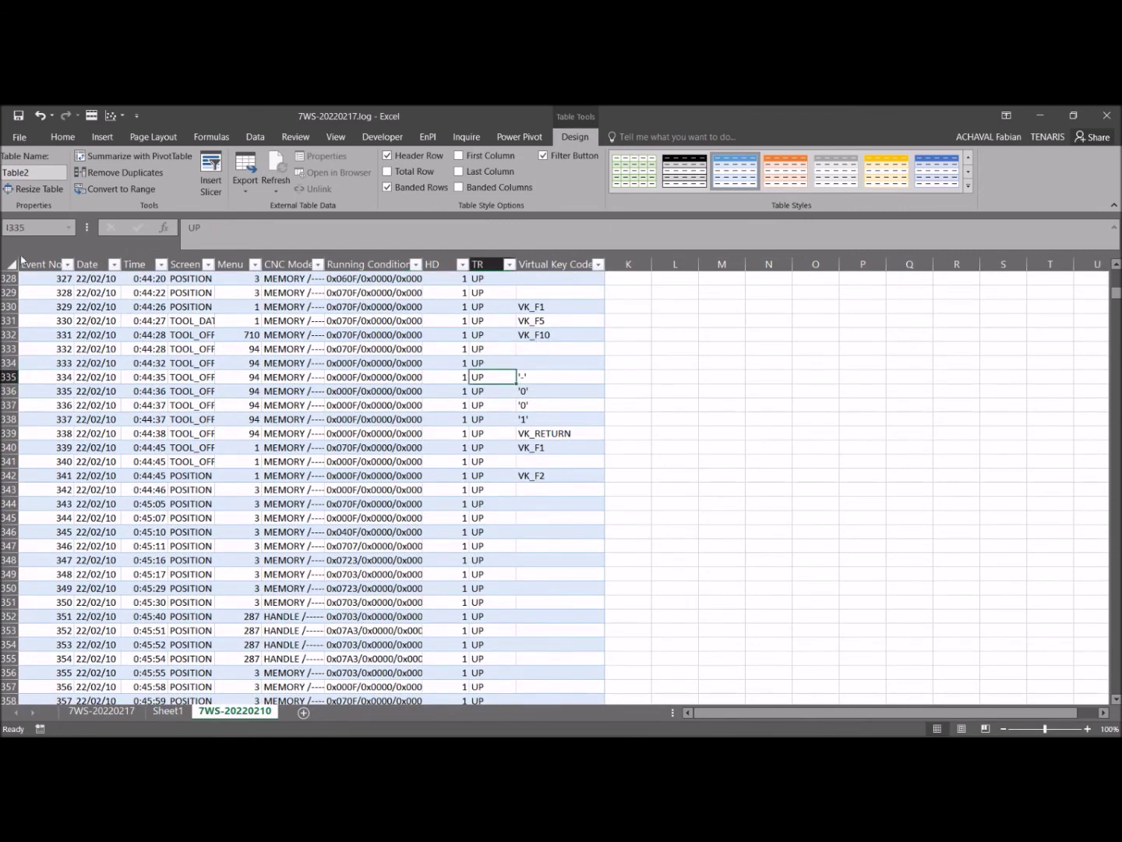
# Autofit the widths of all columns on sheet 7WS-20220210 to their contents.
pyautogui.click(13, 264)
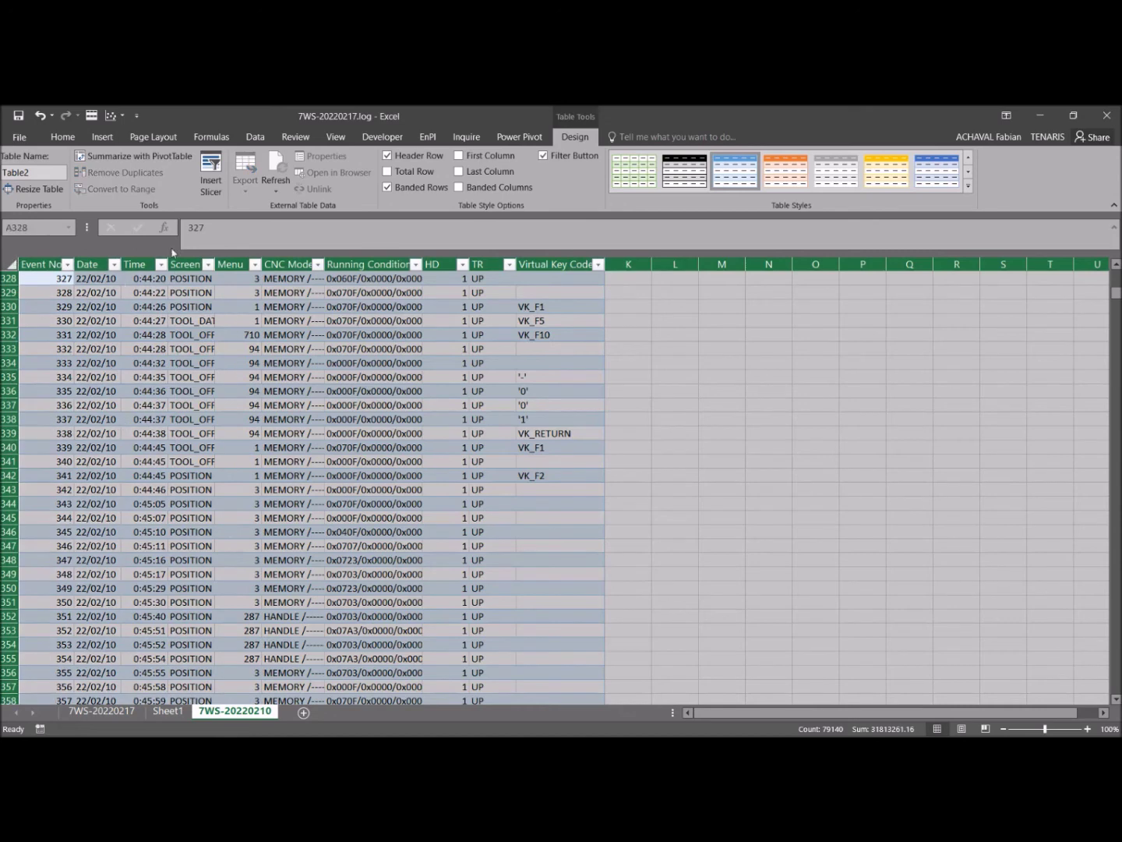
pyautogui.doubleClick(263, 260)
pyautogui.click(666, 433)
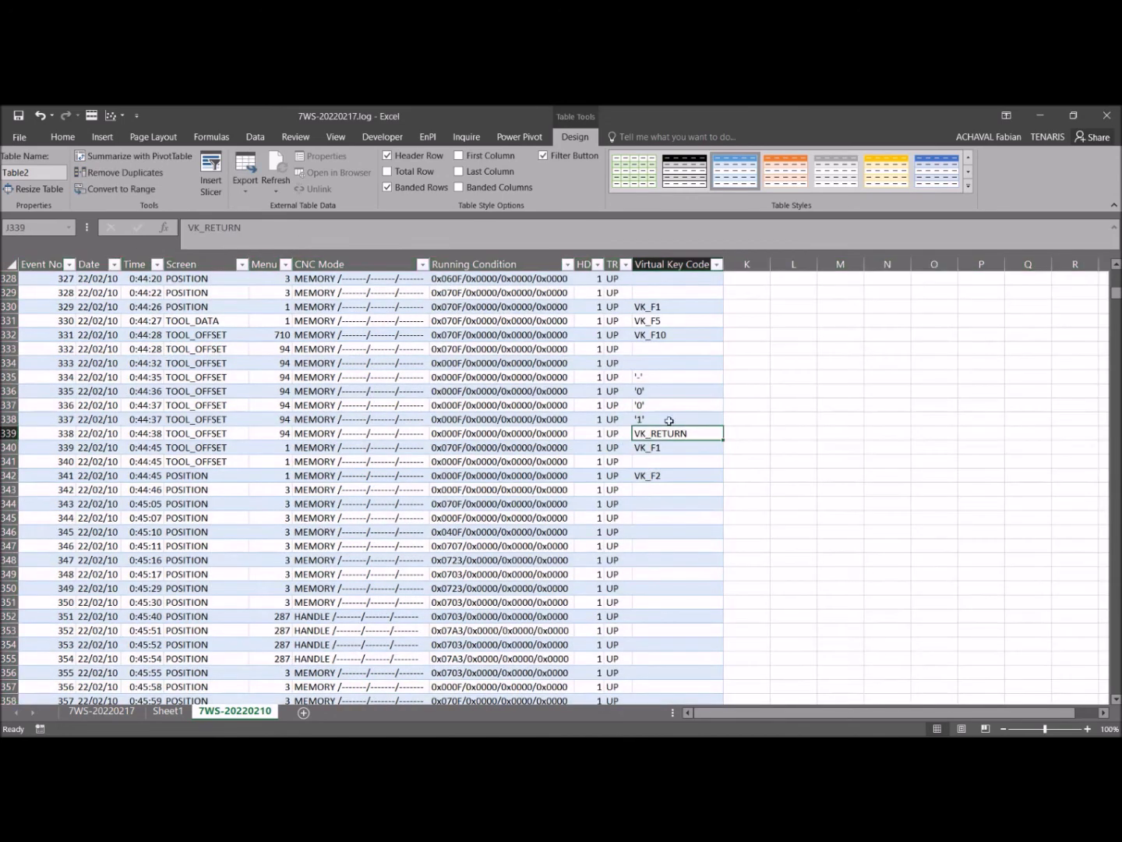
# Examine the virtual key codes entered for the tool offsets from row 335 through row 387.
pyautogui.click(642, 380)
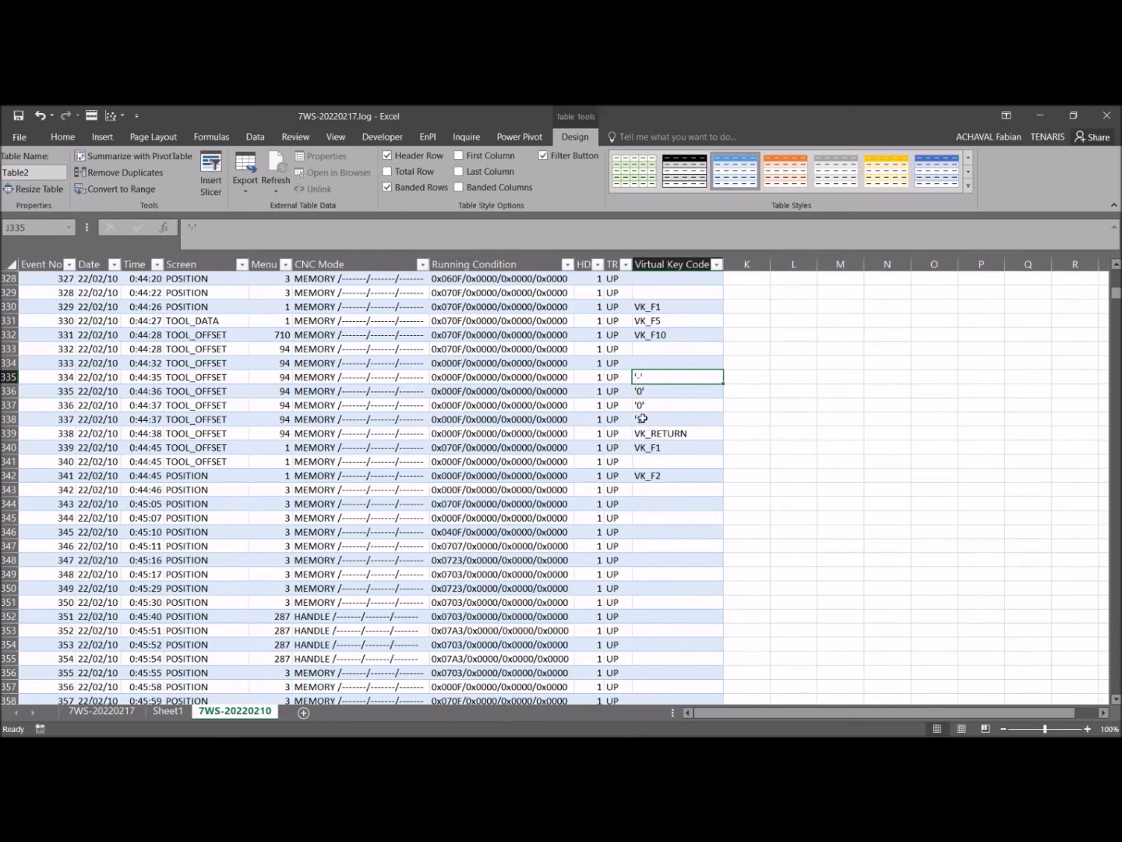
pyautogui.scroll(-6, 646, 379)
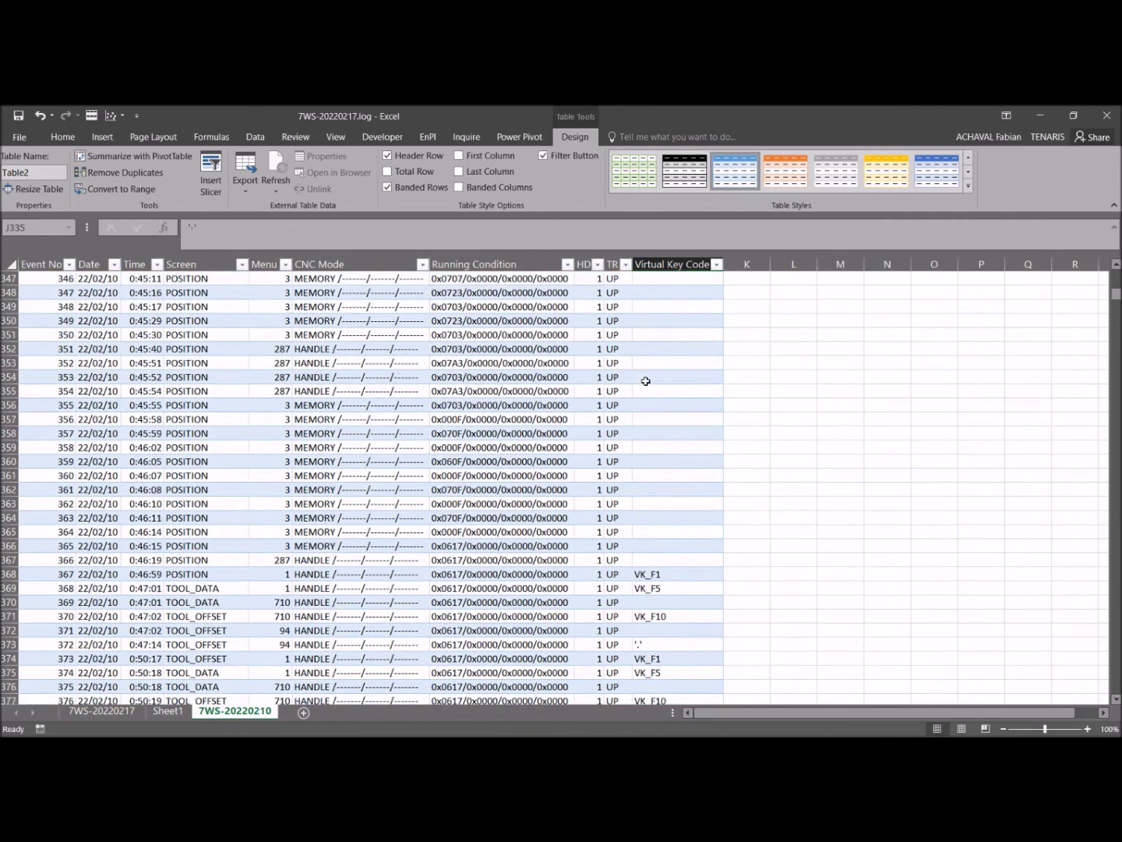
pyautogui.scroll(3, 646, 380)
pyautogui.scroll(-9, 648, 337)
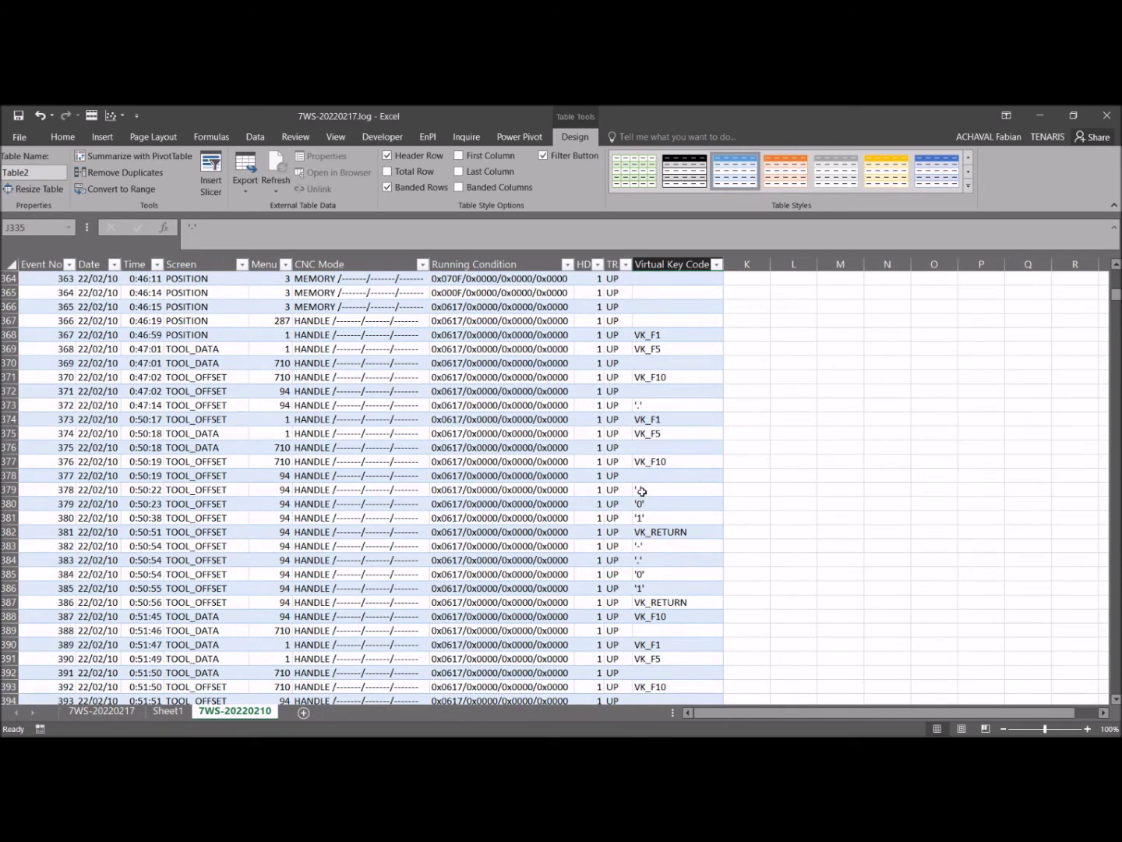
pyautogui.scroll(-1, 642, 491)
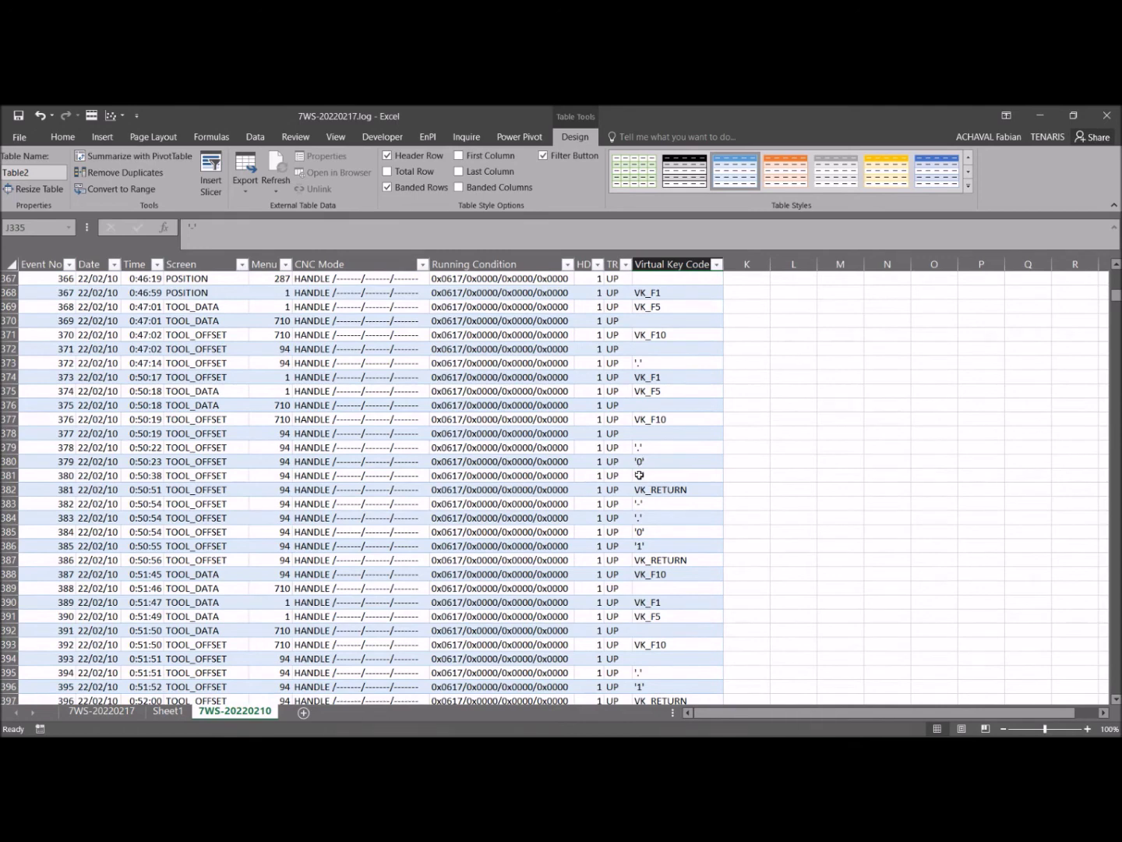
pyautogui.scroll(-1, 657, 489)
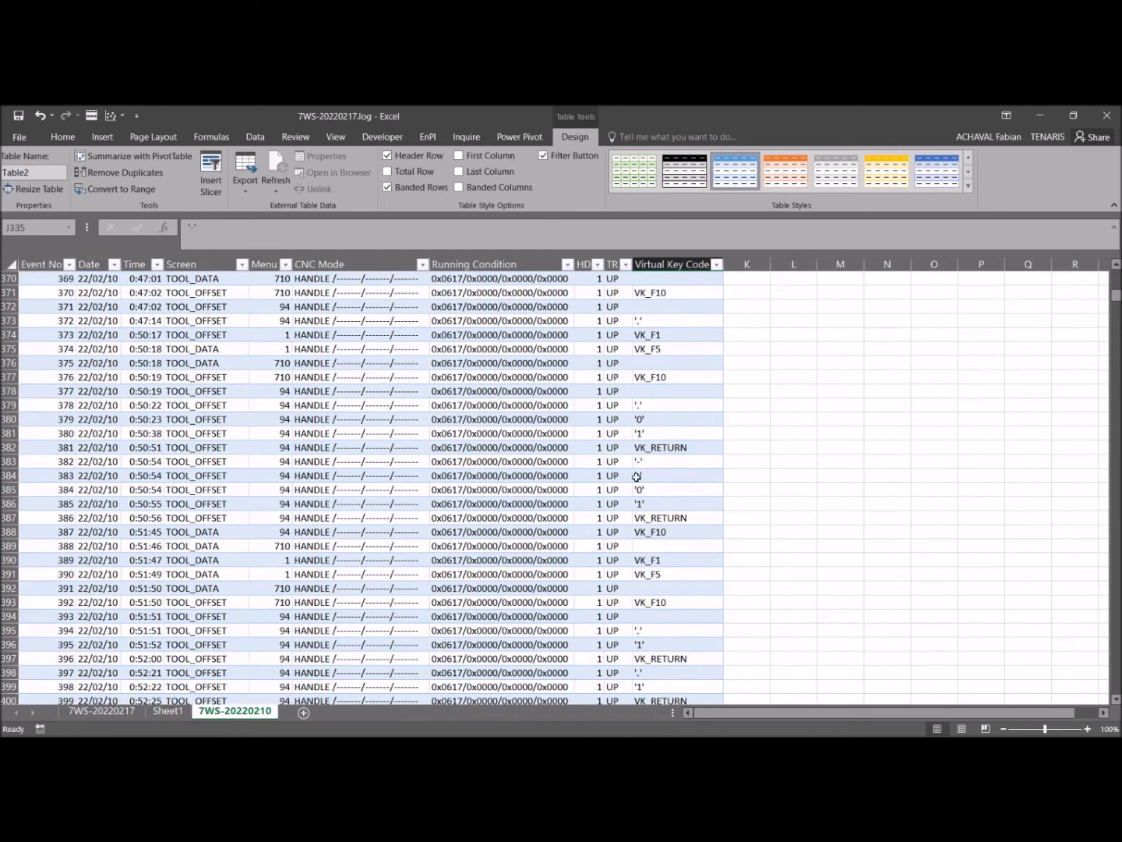
pyautogui.click(646, 463)
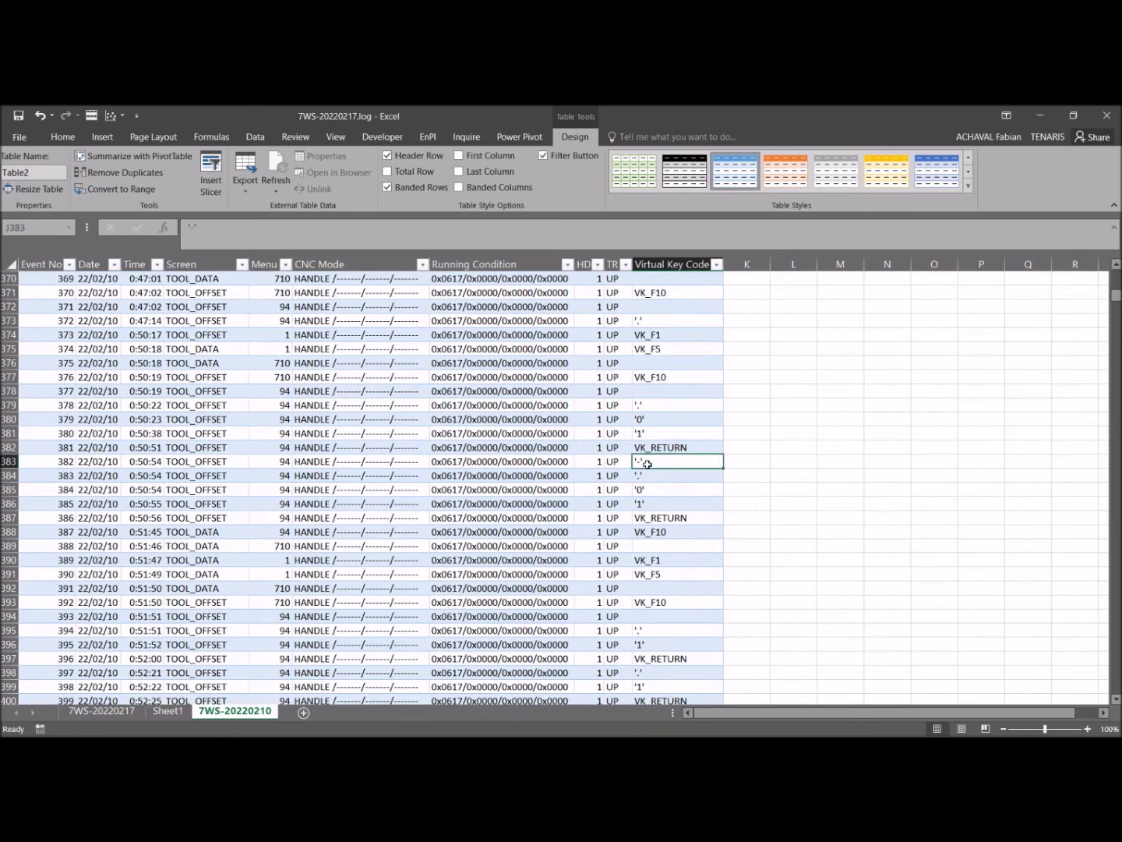
pyautogui.click(646, 519)
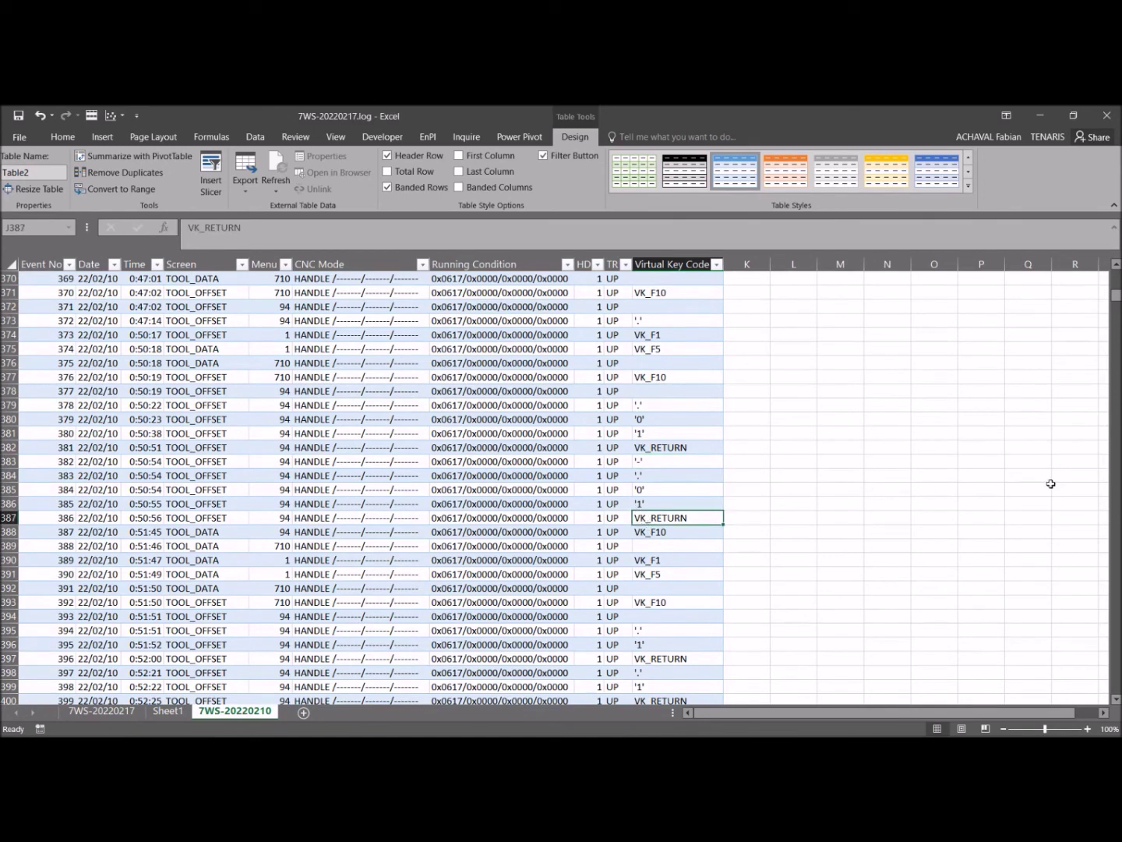